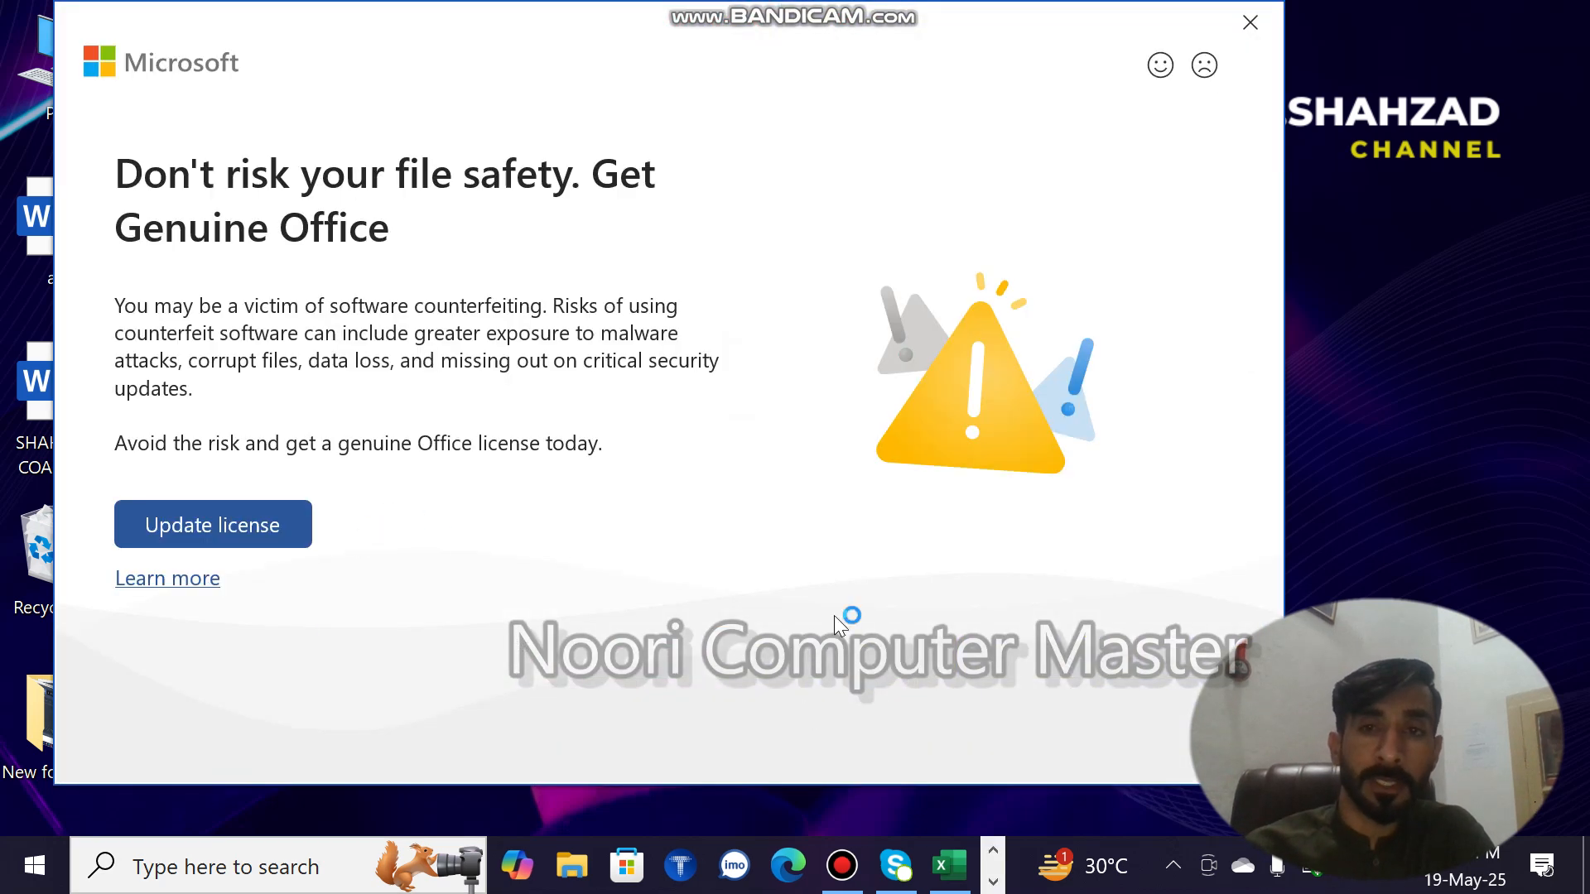
- Dismiss the Office license notice, maximize the start window and create a new blank document
{"action": "left_click", "coordinate": [1249, 23]}
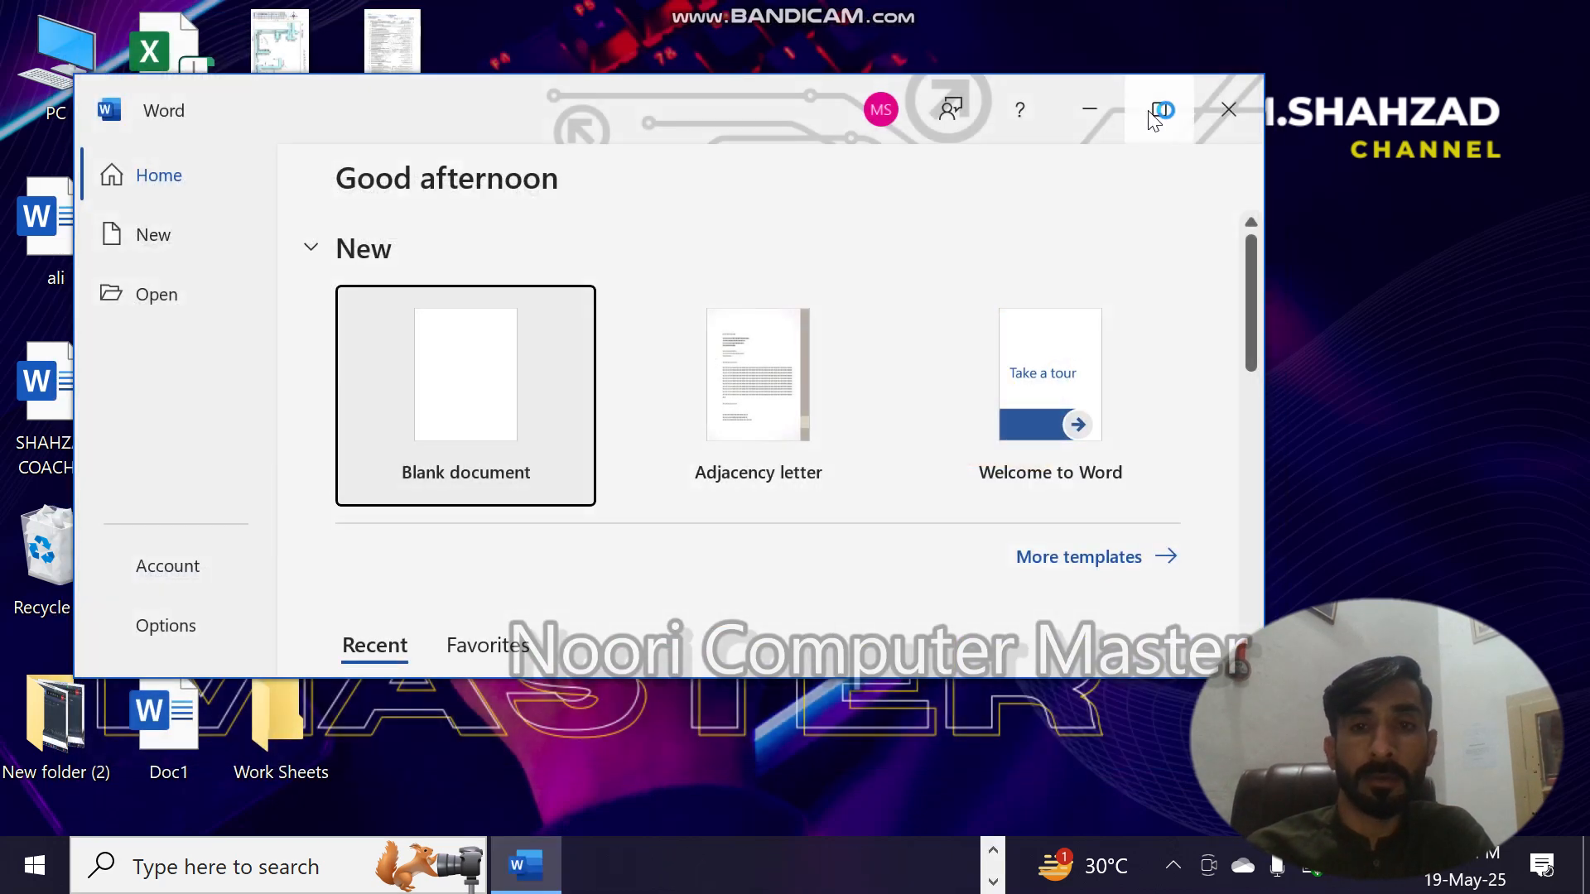
{"action": "left_click", "coordinate": [1155, 114]}
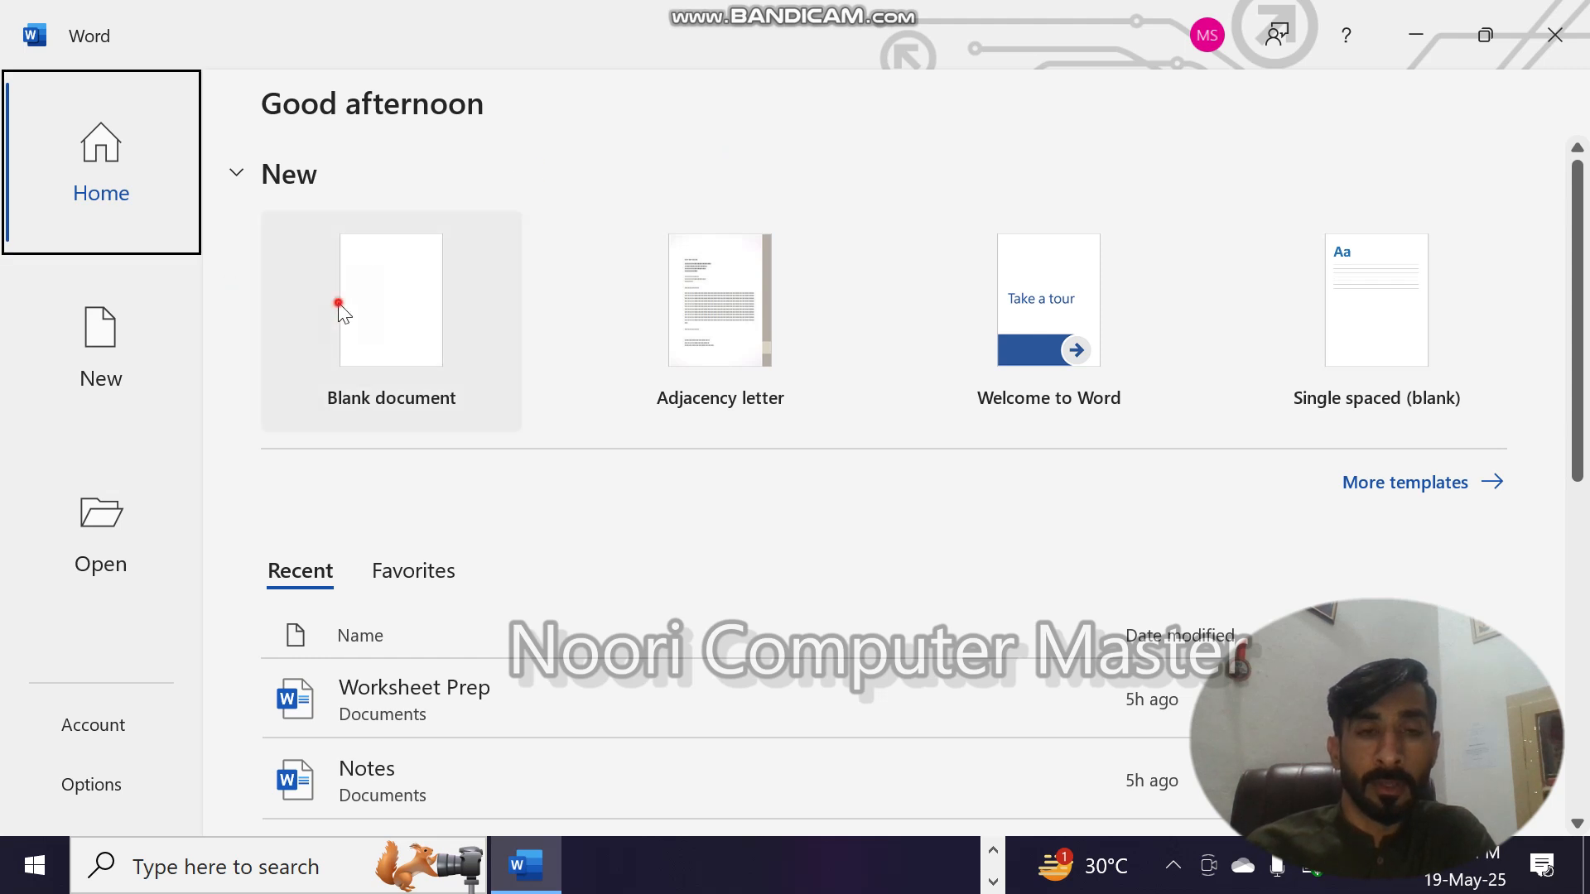
{"action": "left_click", "coordinate": [341, 309]}
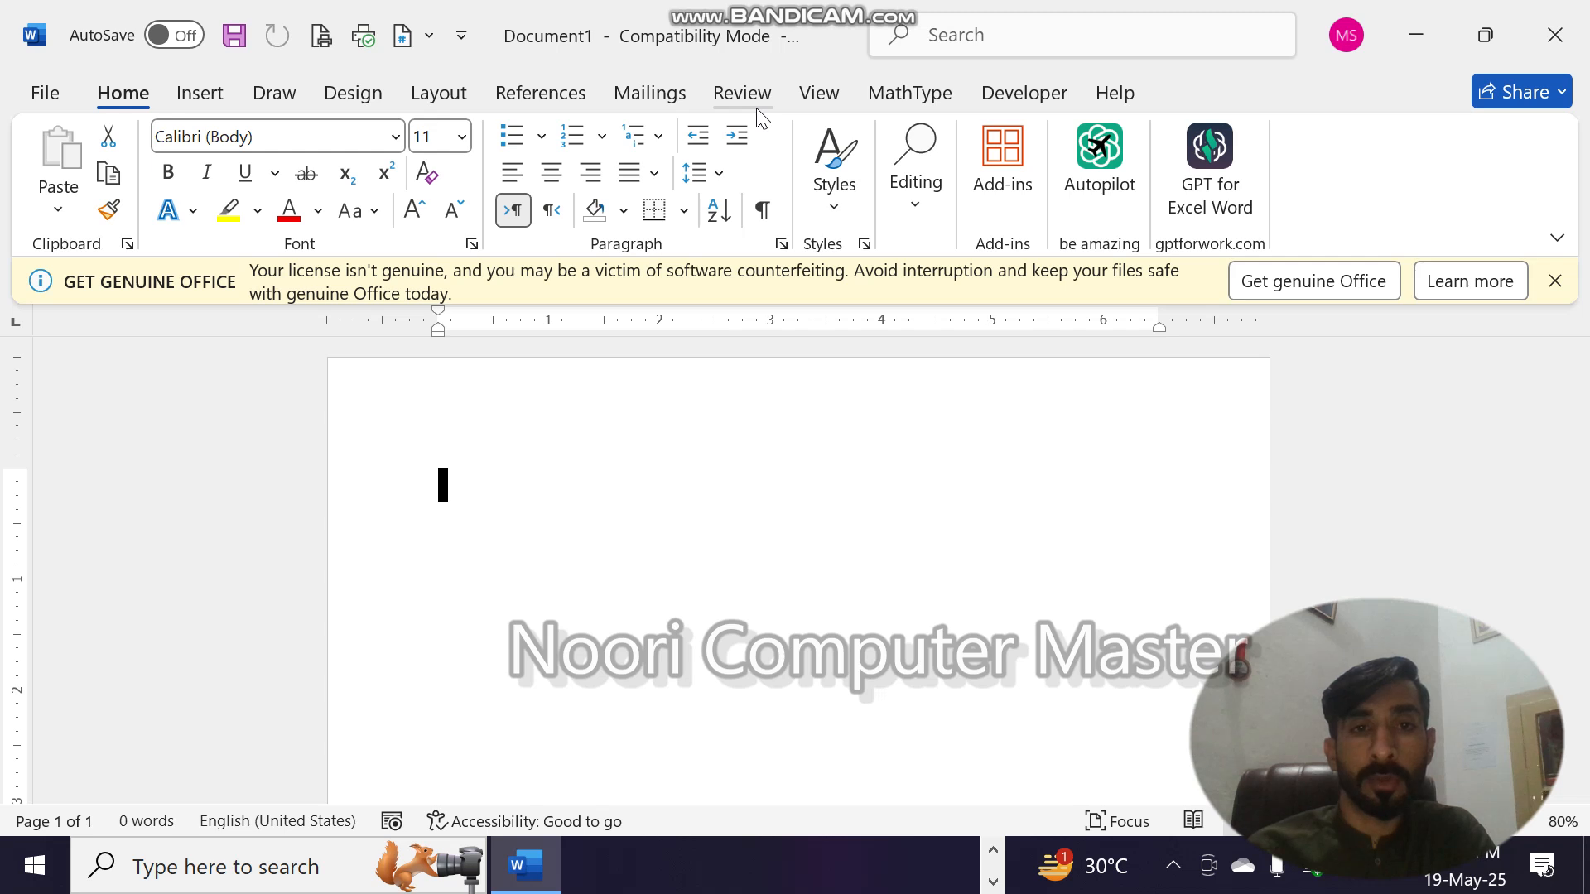
{"action": "left_click", "coordinate": [463, 98]}
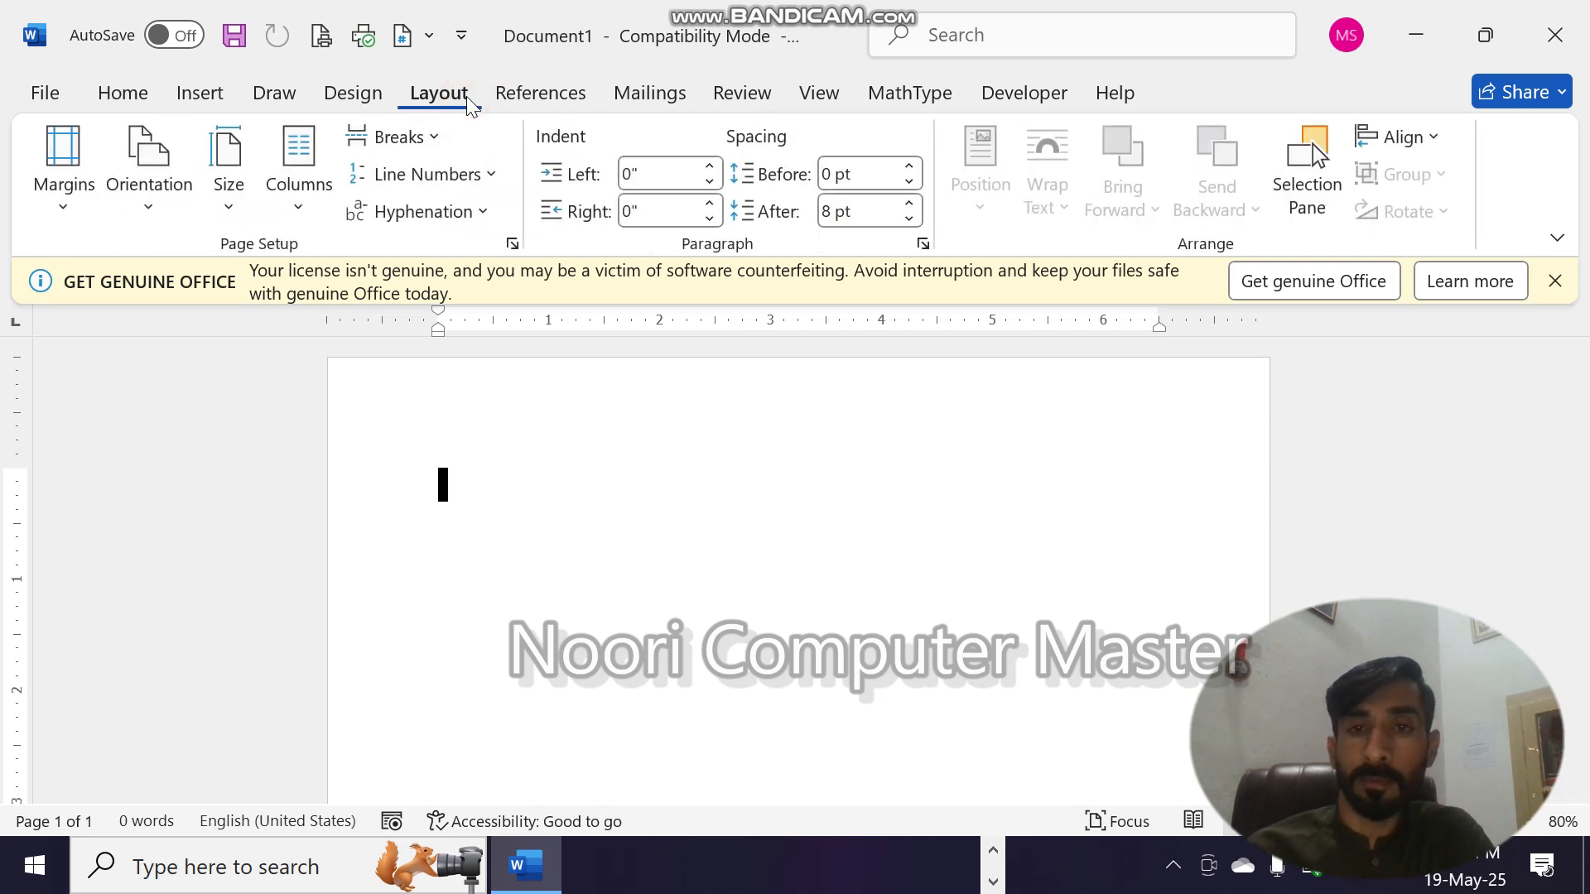
{"action": "left_click", "coordinate": [578, 92]}
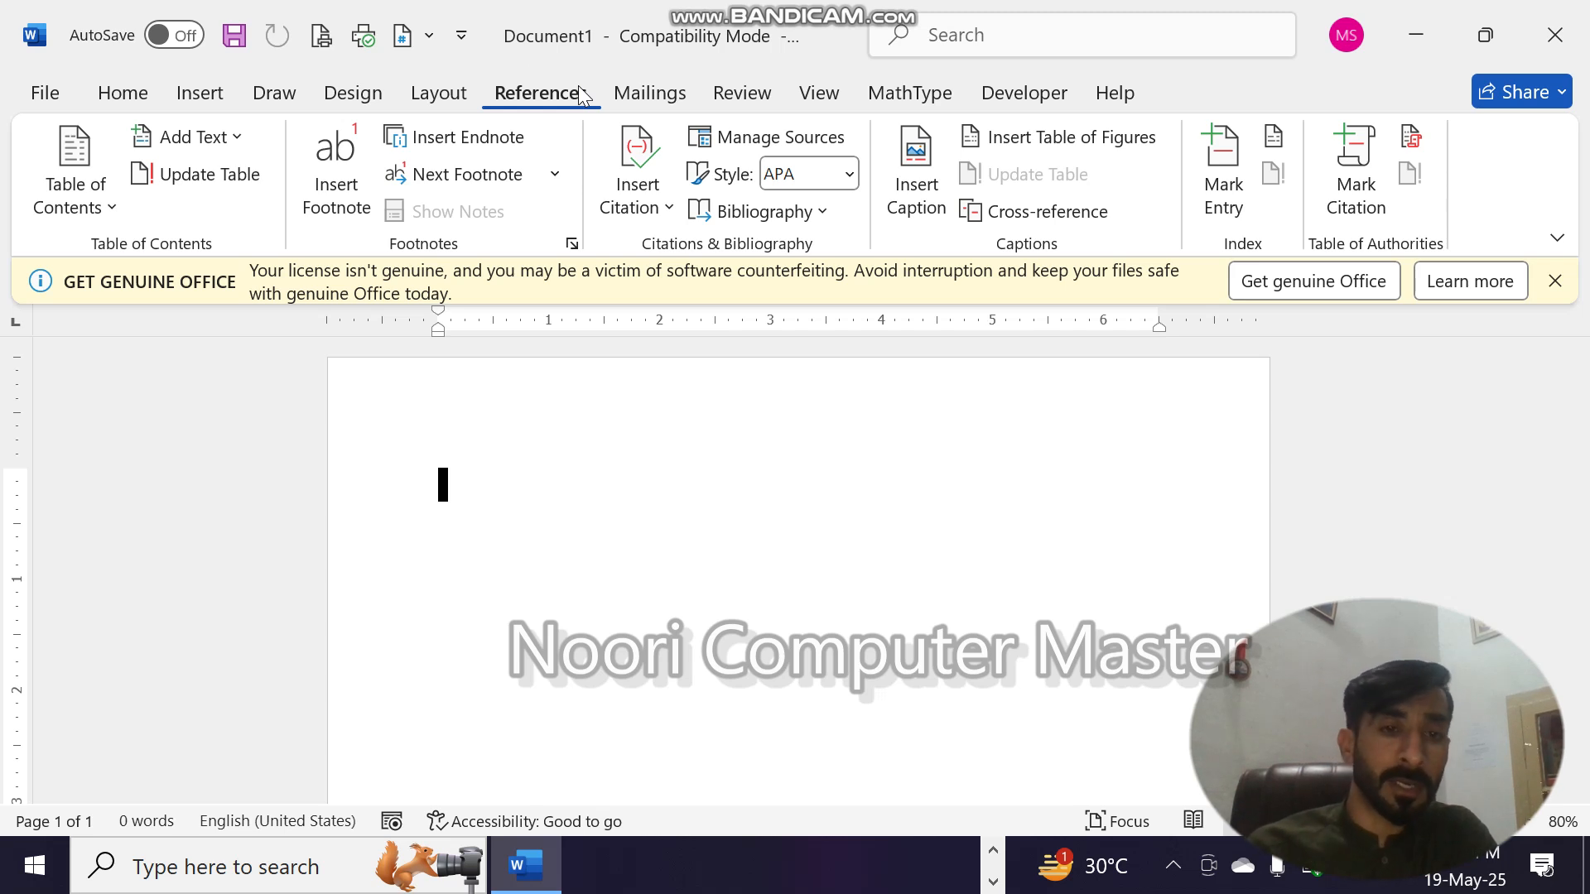
{"action": "left_click", "coordinate": [600, 521]}
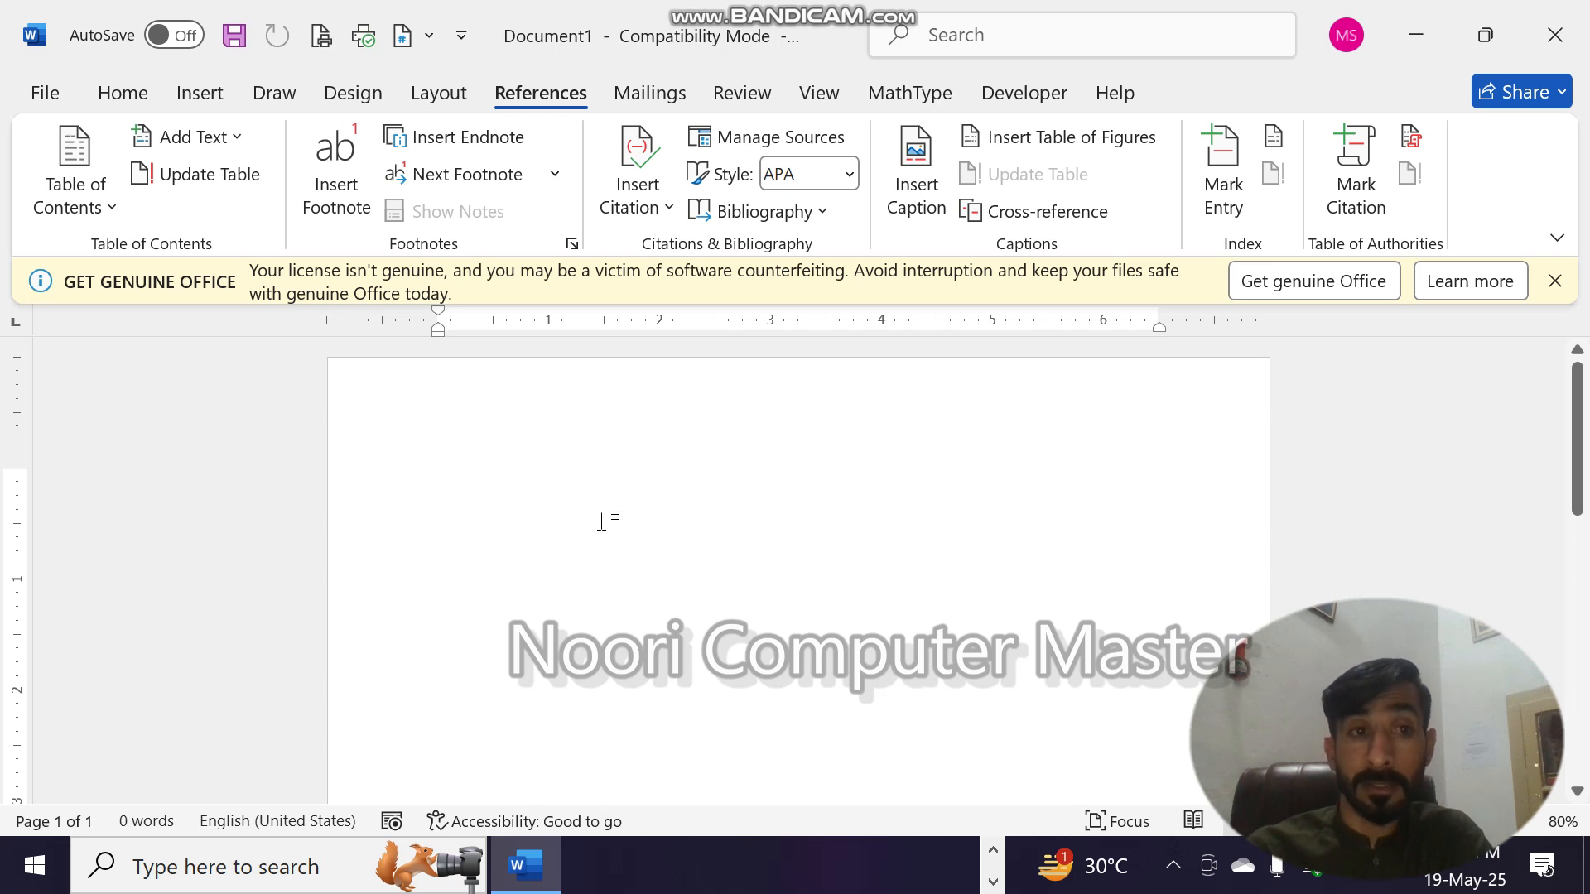
{"action": "left_click", "coordinate": [217, 94]}
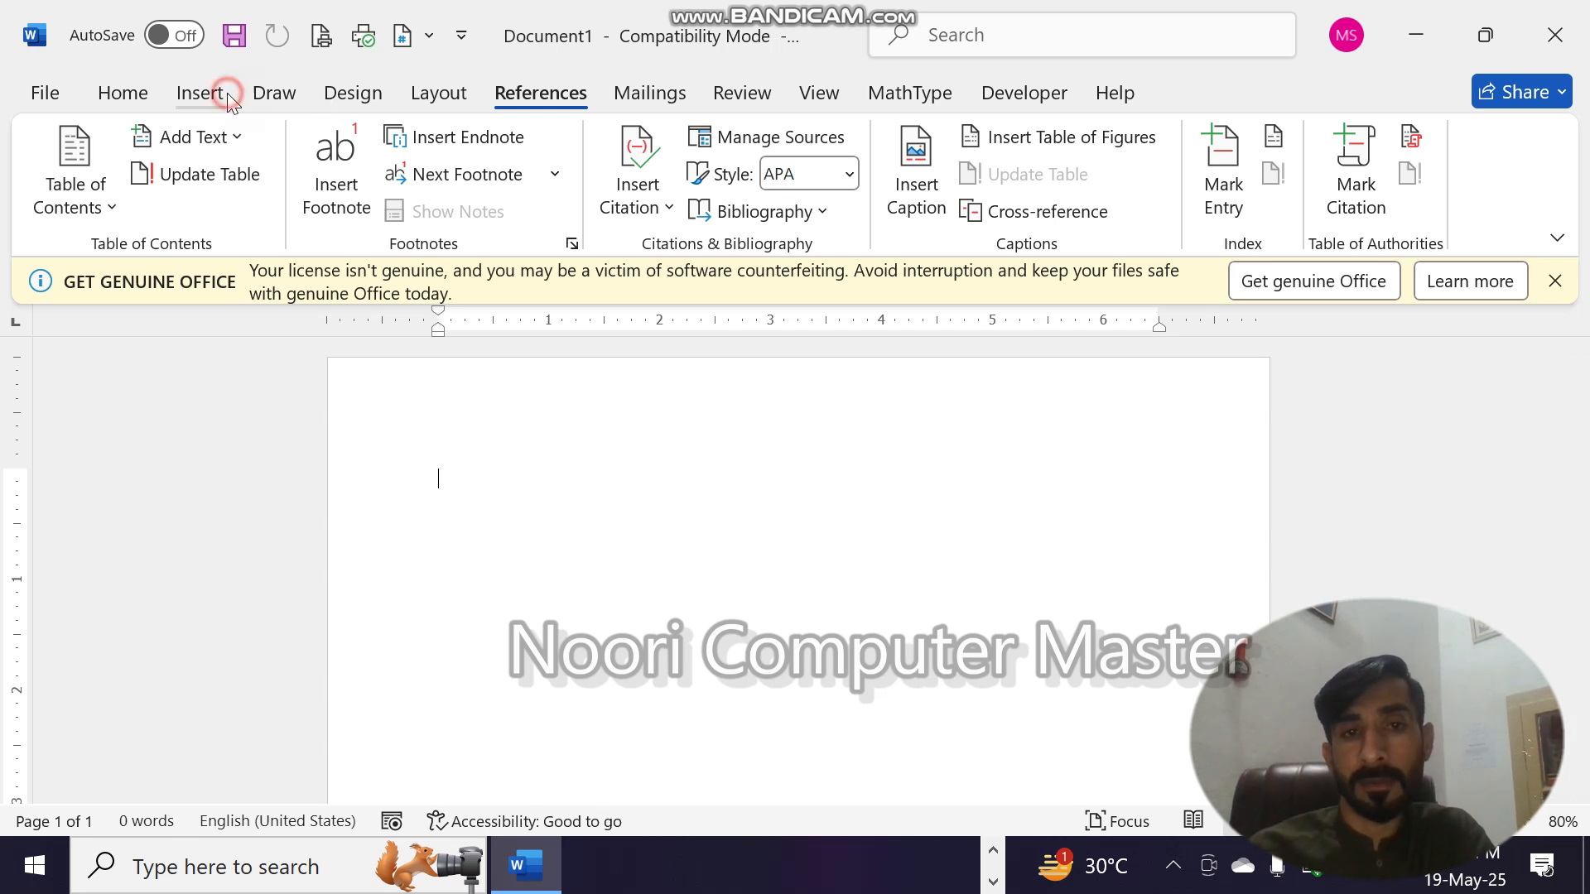
{"action": "left_click", "coordinate": [742, 216]}
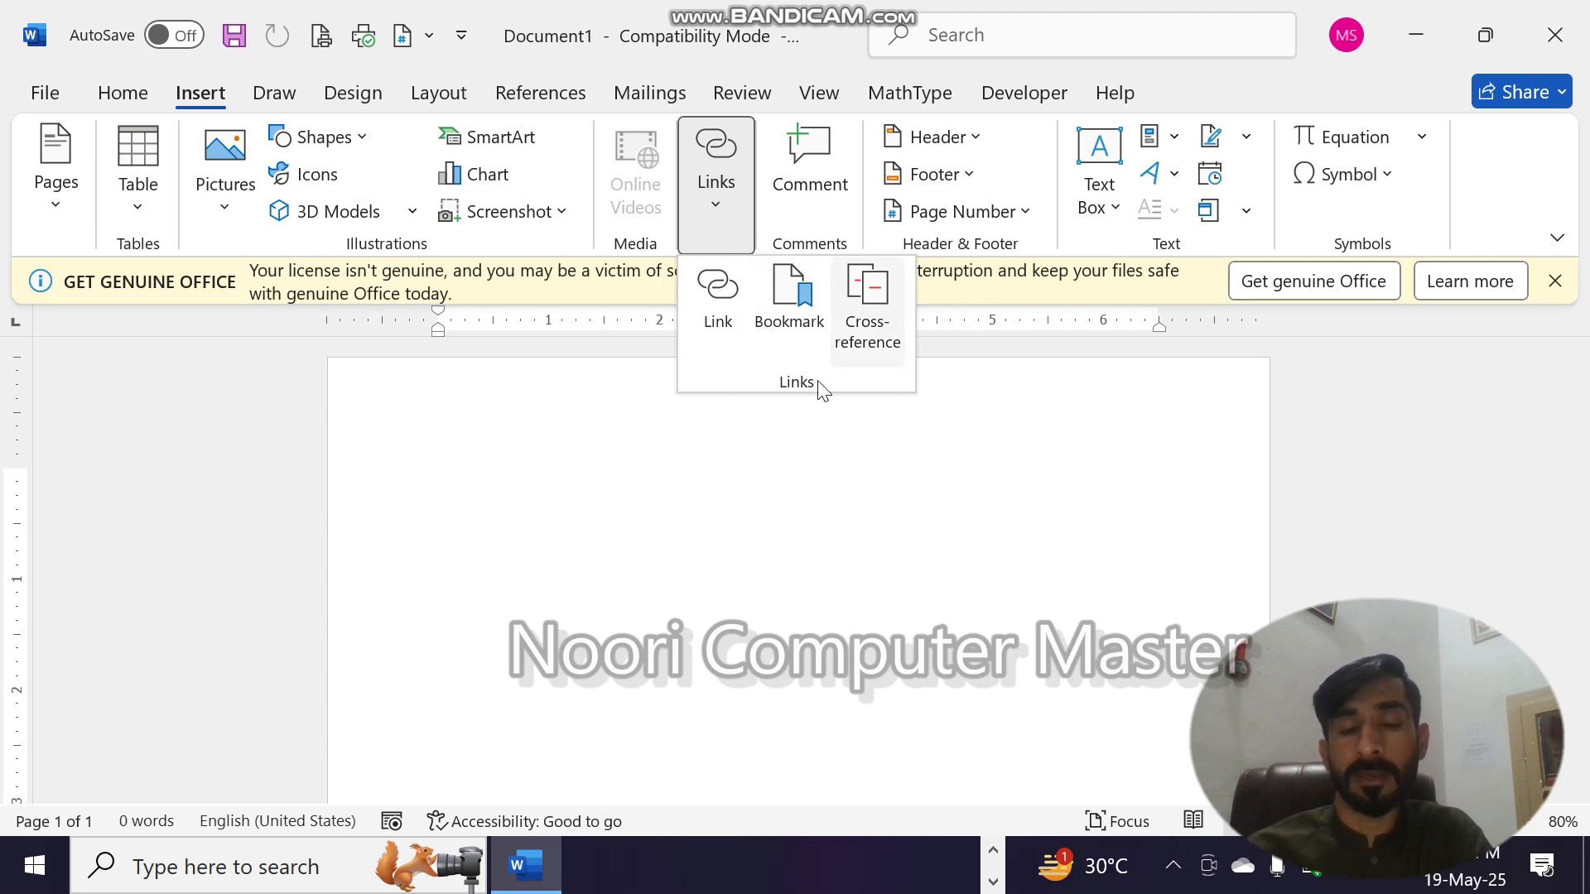
{"action": "left_click", "coordinate": [786, 414]}
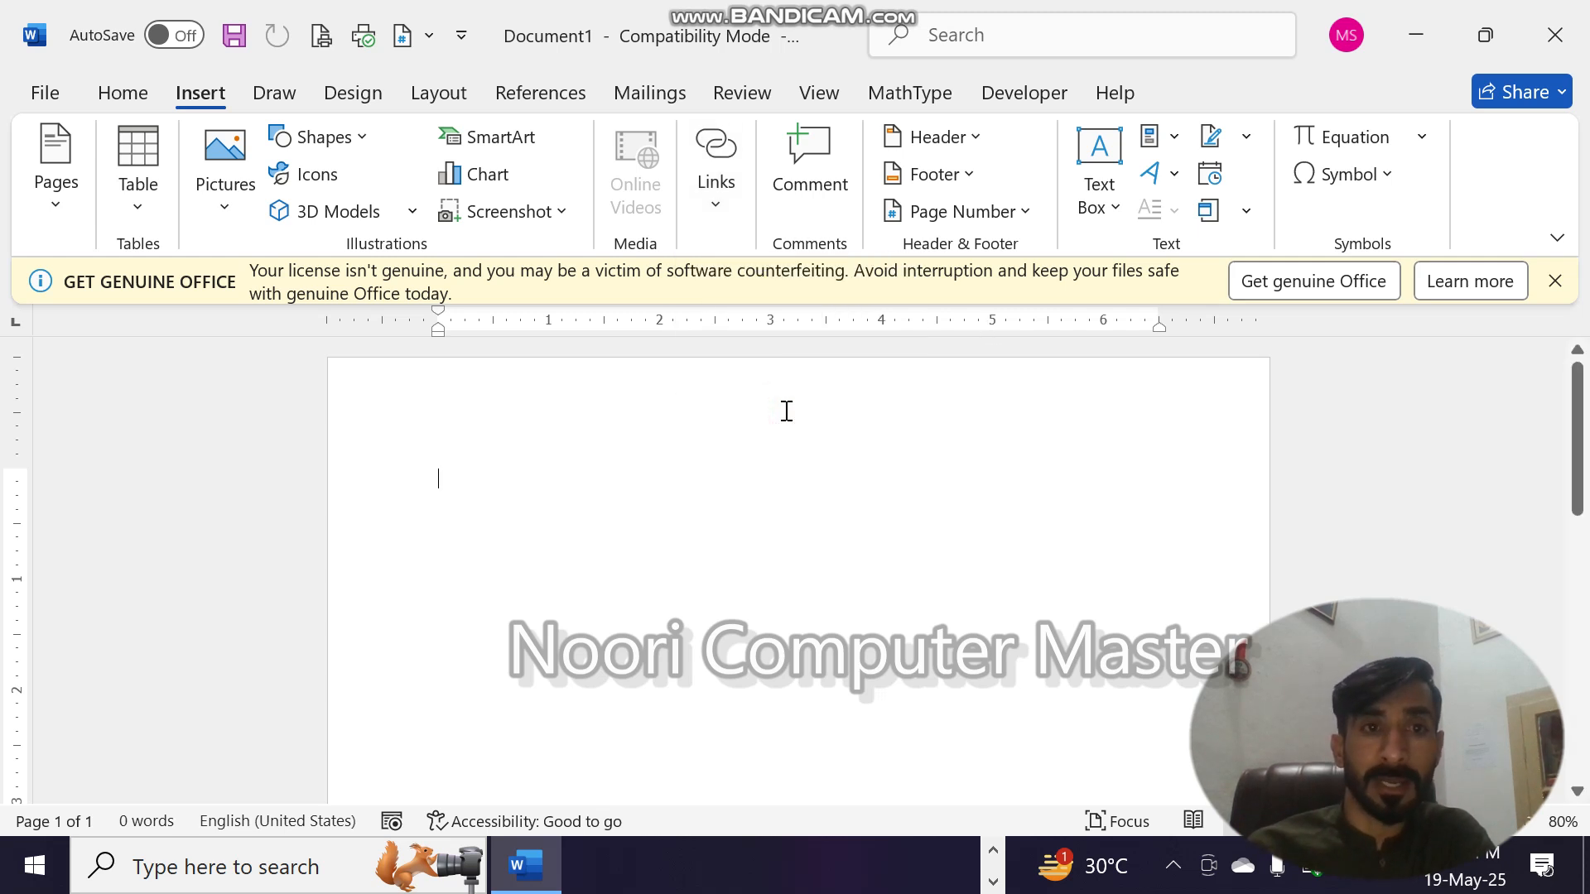
{"action": "left_click", "coordinate": [521, 93]}
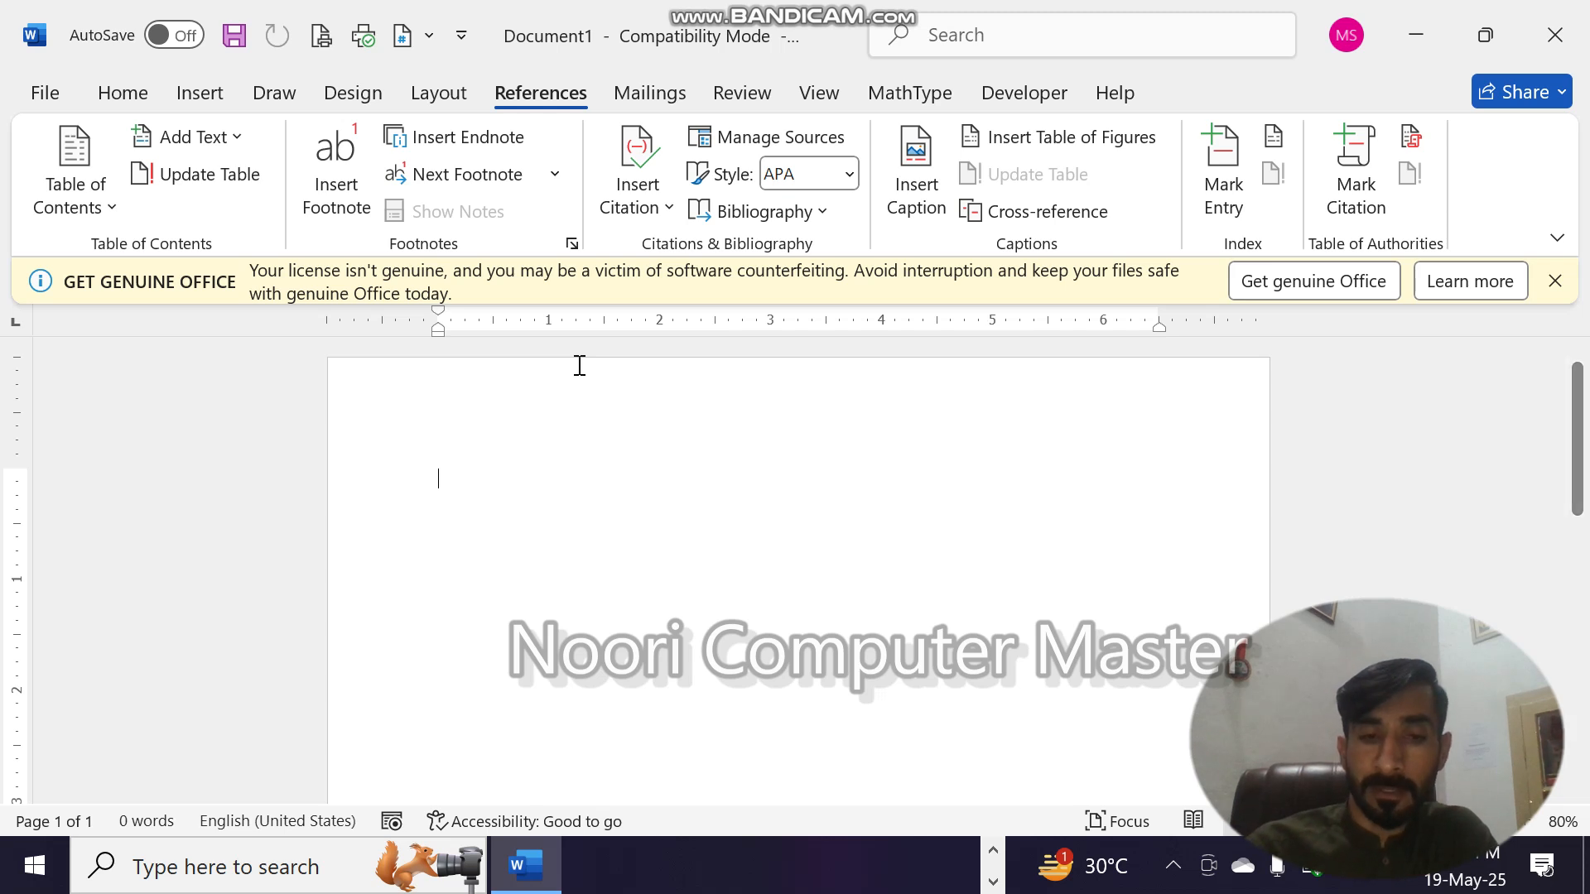
- Start a second page with a page break and generate sample paragraphs there with =rand()
{"action": "key", "text": "Return"}
{"action": "key", "text": "ctrl+Return"}
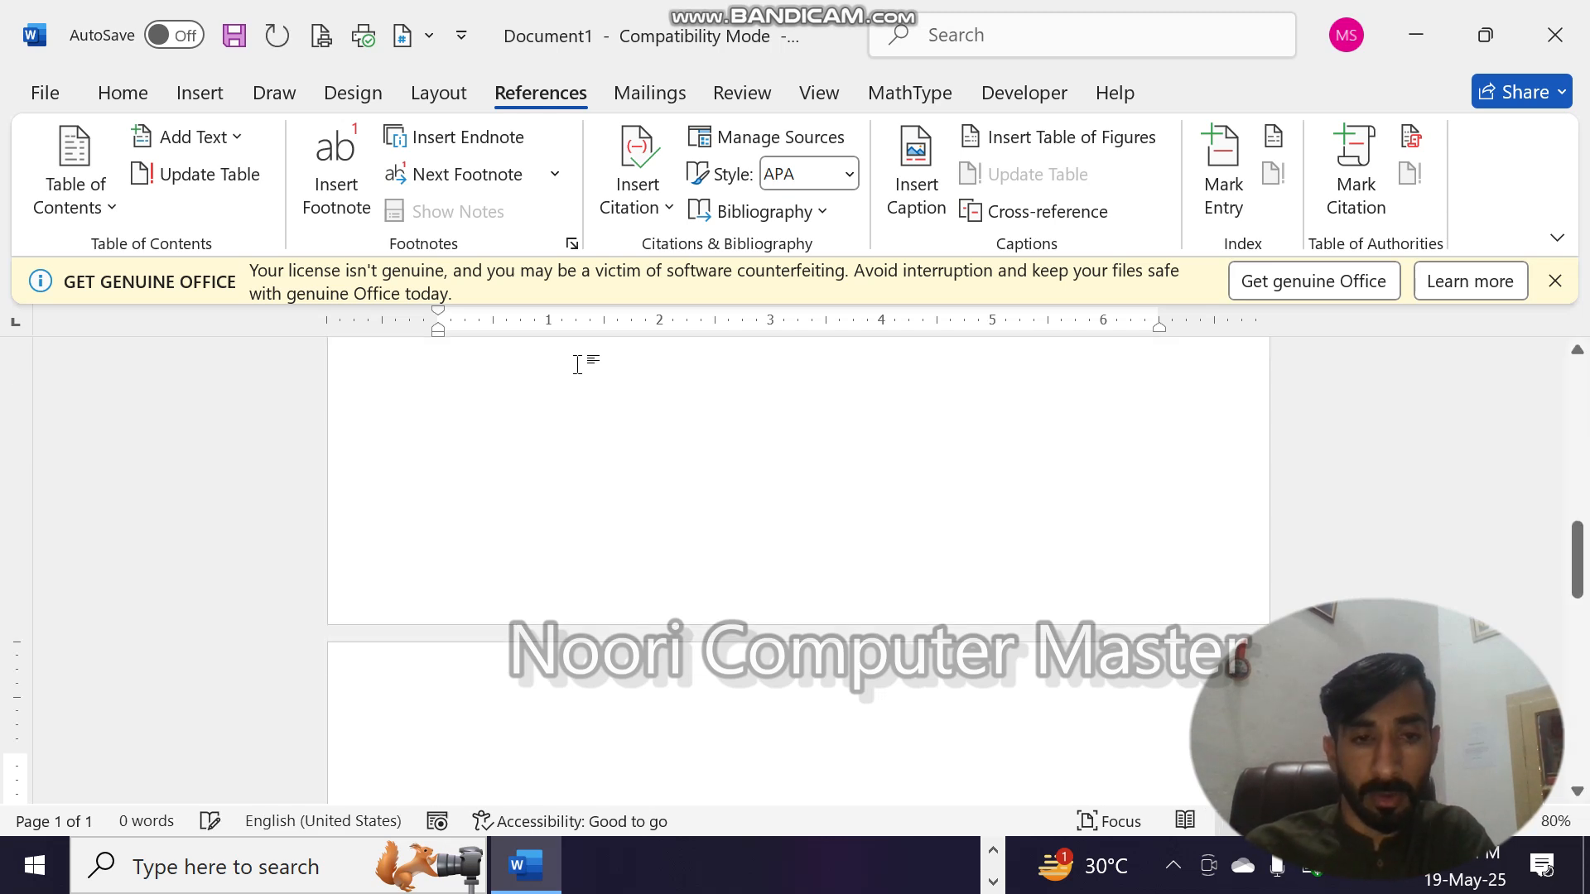
{"action": "type", "text": "-"}
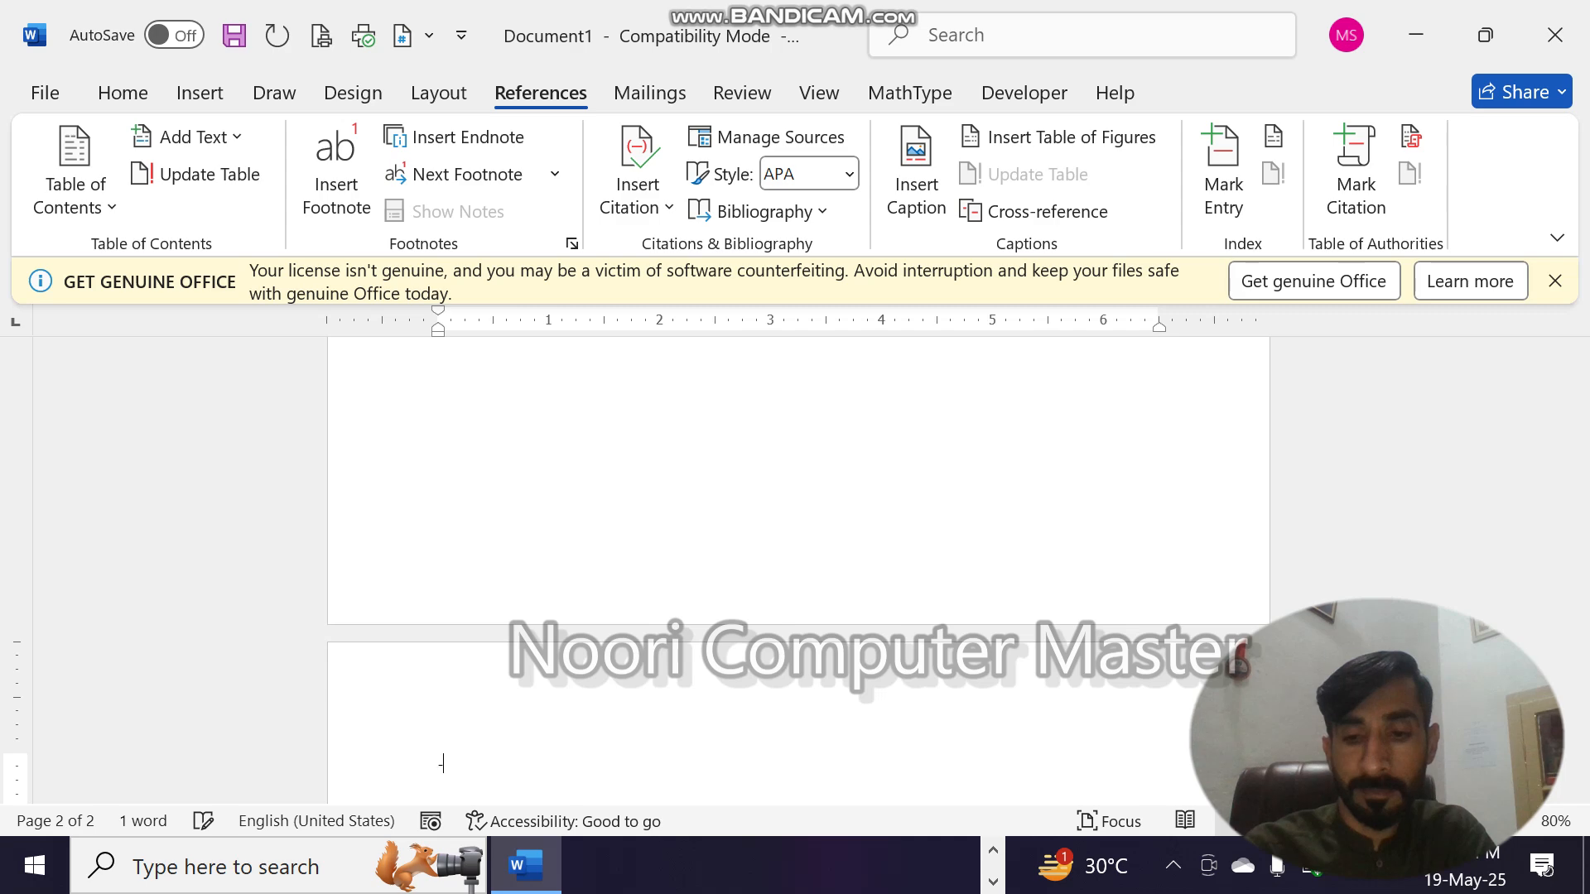
{"action": "type", "text": "=rand"}
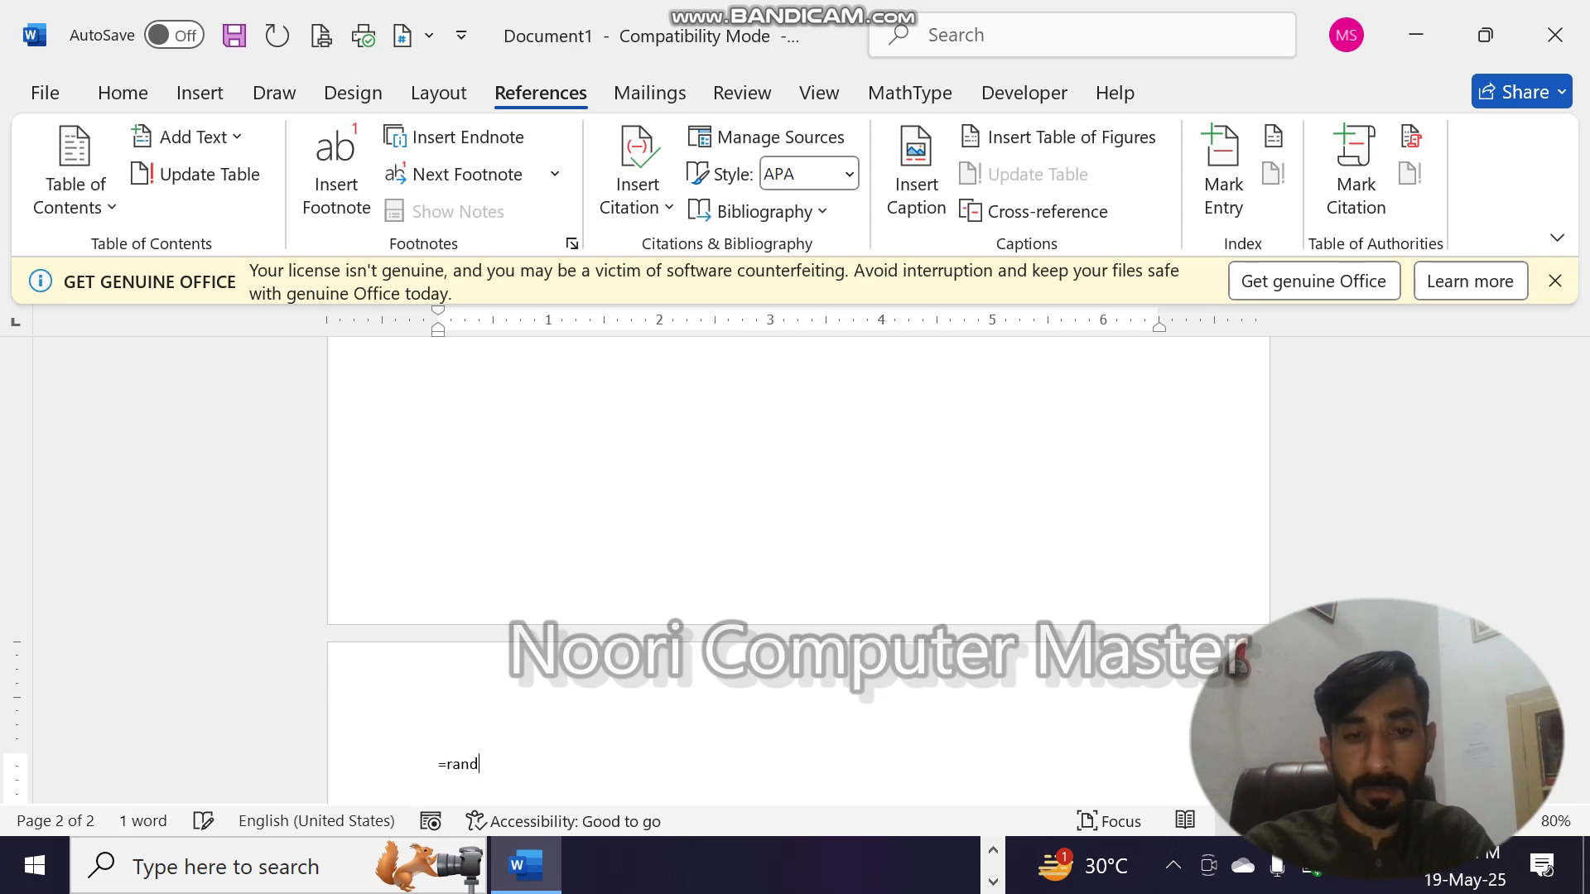
{"action": "type", "text": "()"}
{"action": "key", "text": "Return"}
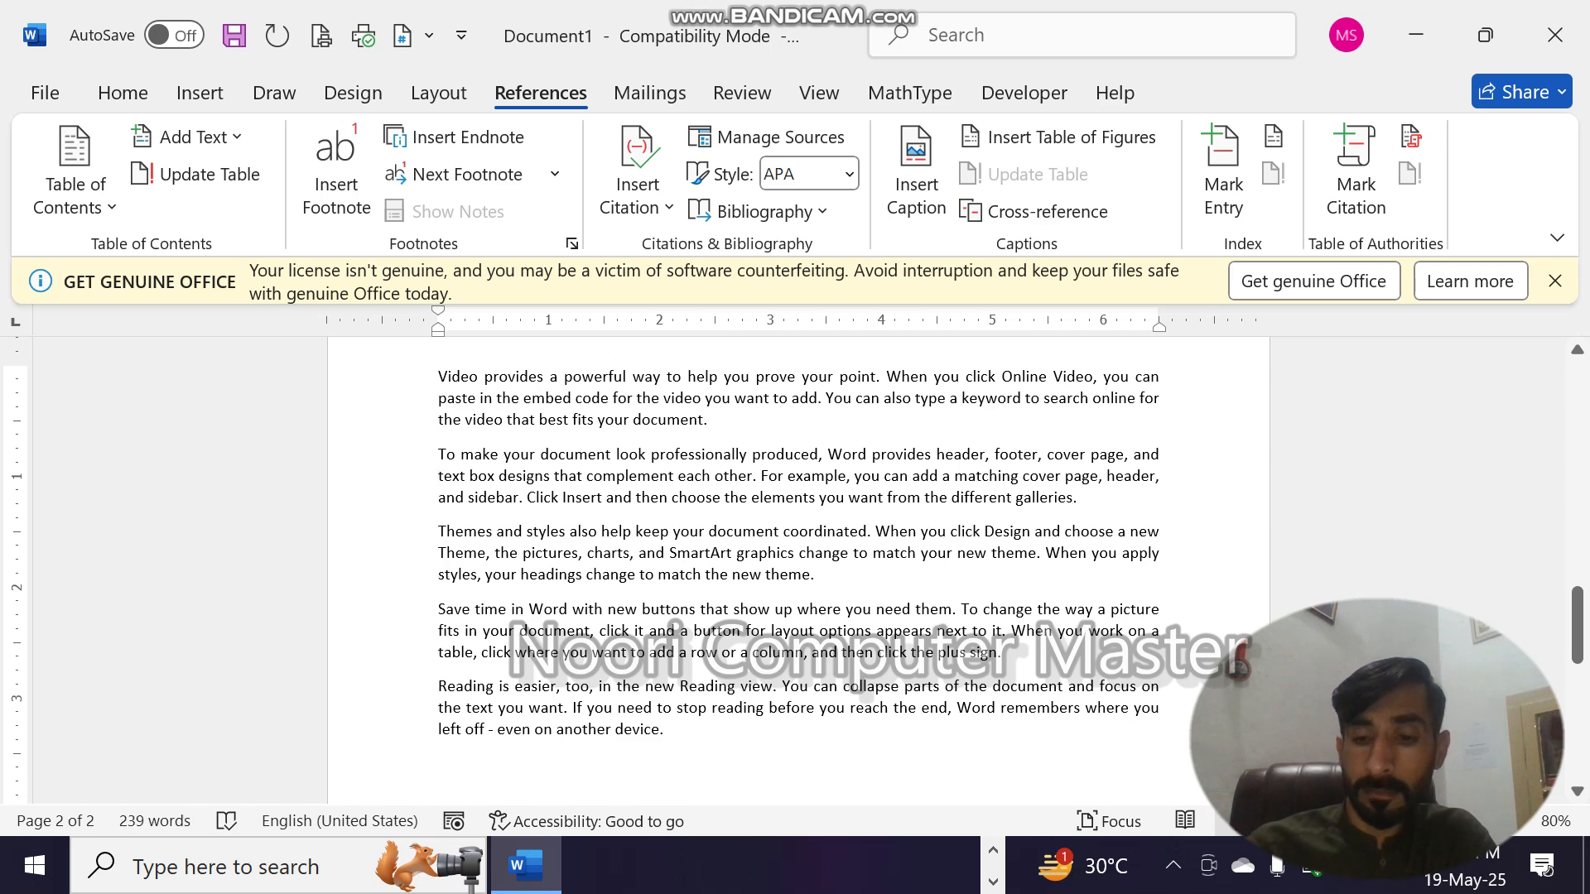
- Insert page breaks before the "To make your document" and "Save time in Word" paragraphs to spread the sample text over separate pages
{"action": "key", "text": "ctrl+Return"}
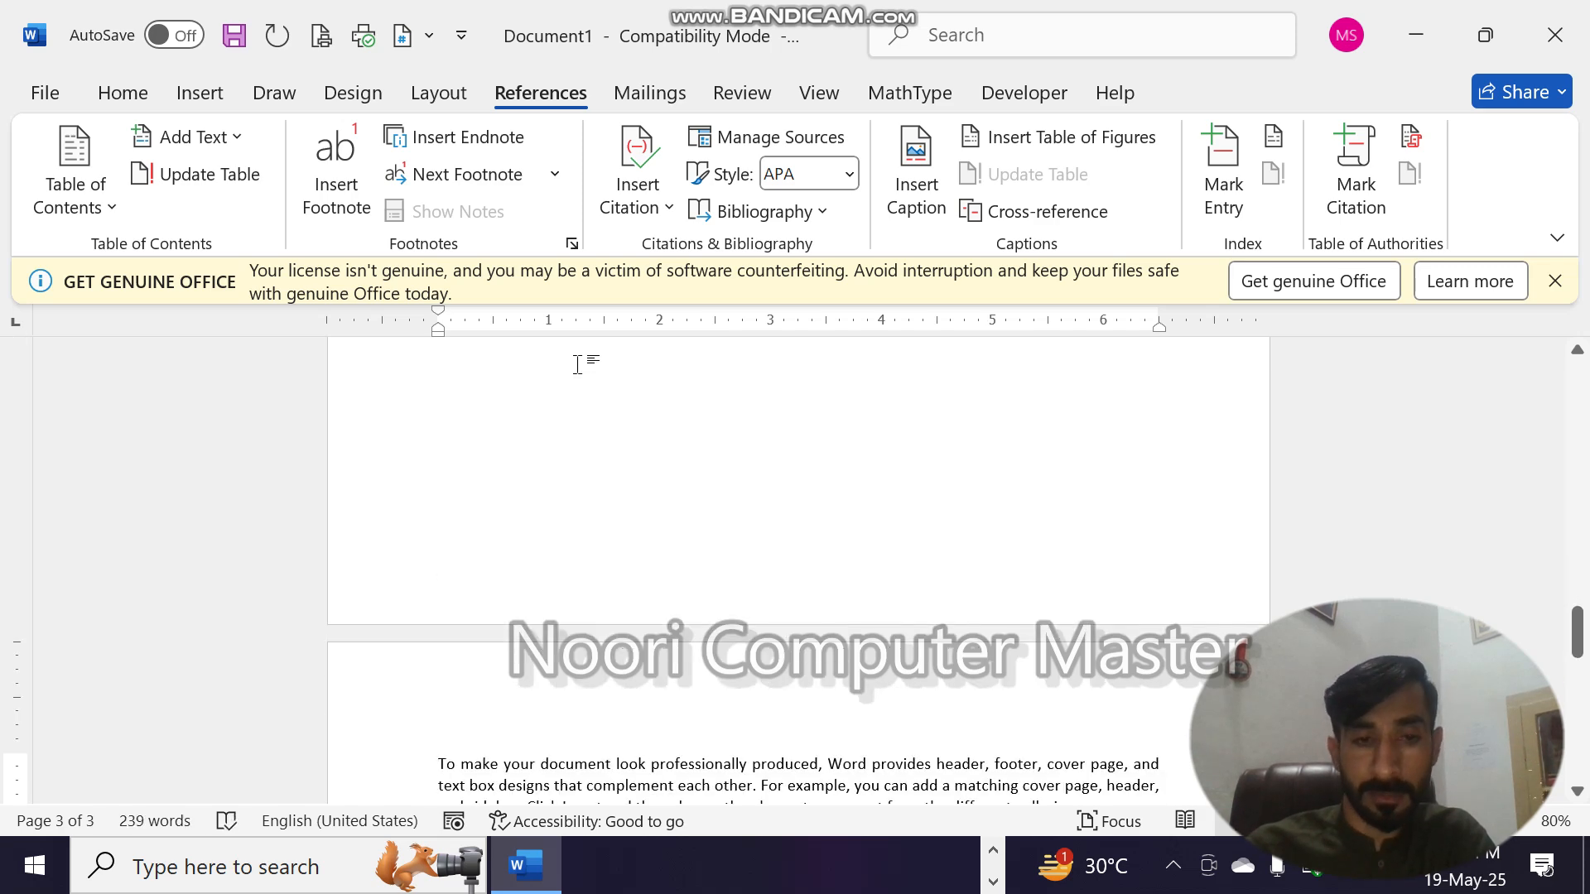
{"action": "key", "text": "Down"}
{"action": "key", "text": "Down"}
{"action": "key", "text": "Down"}
{"action": "key", "text": "Down"}
{"action": "key", "text": "Down"}
{"action": "key", "text": "Down"}
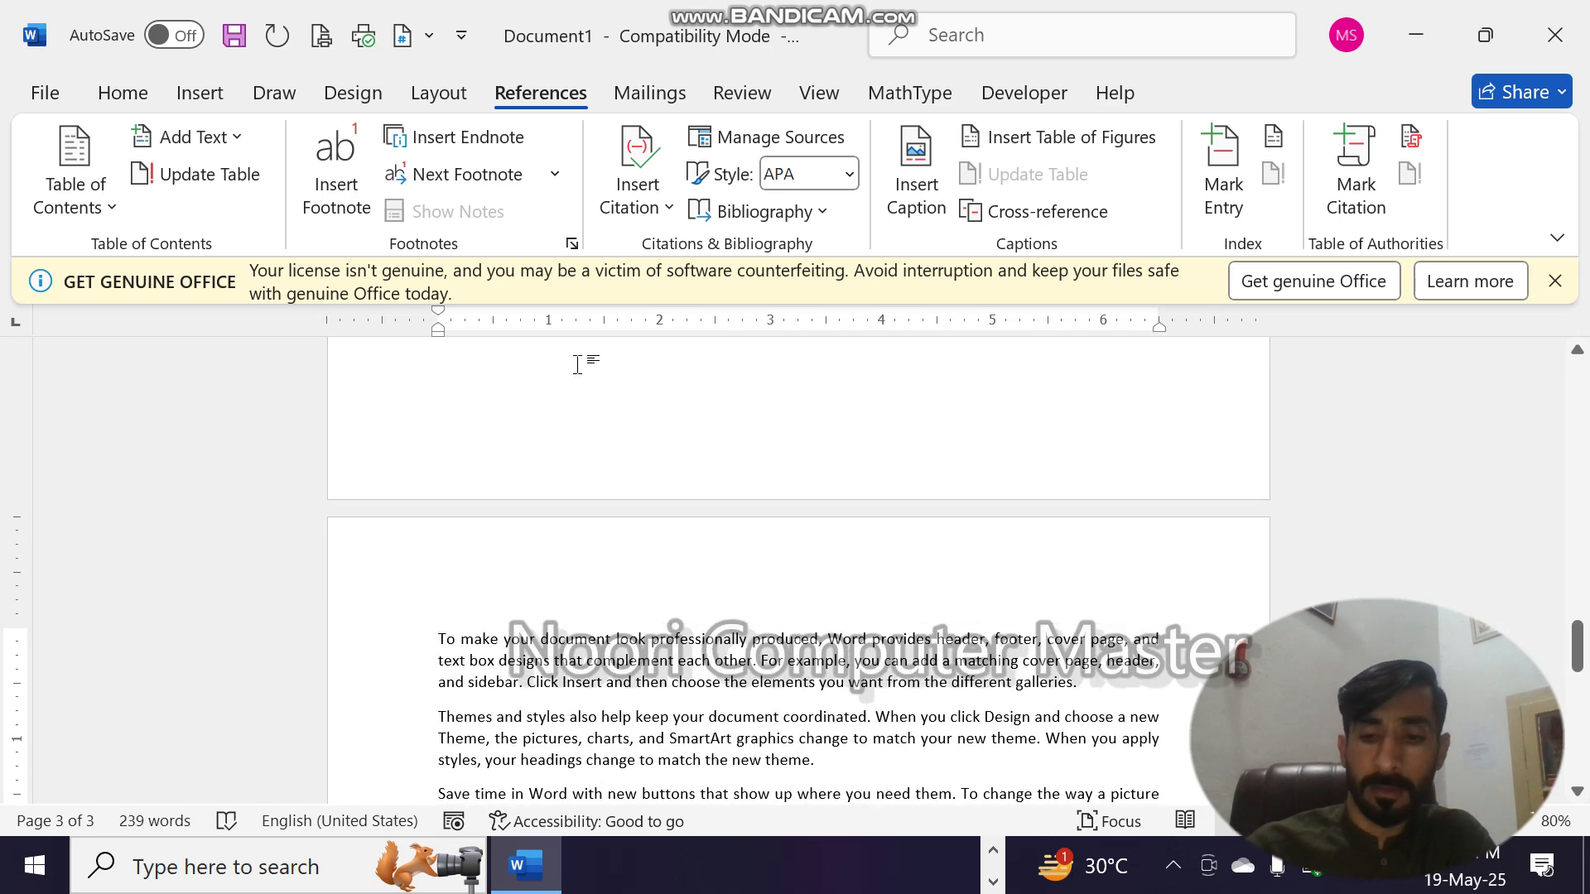
{"action": "key", "text": "Return"}
{"action": "key", "text": "ctrl+Return"}
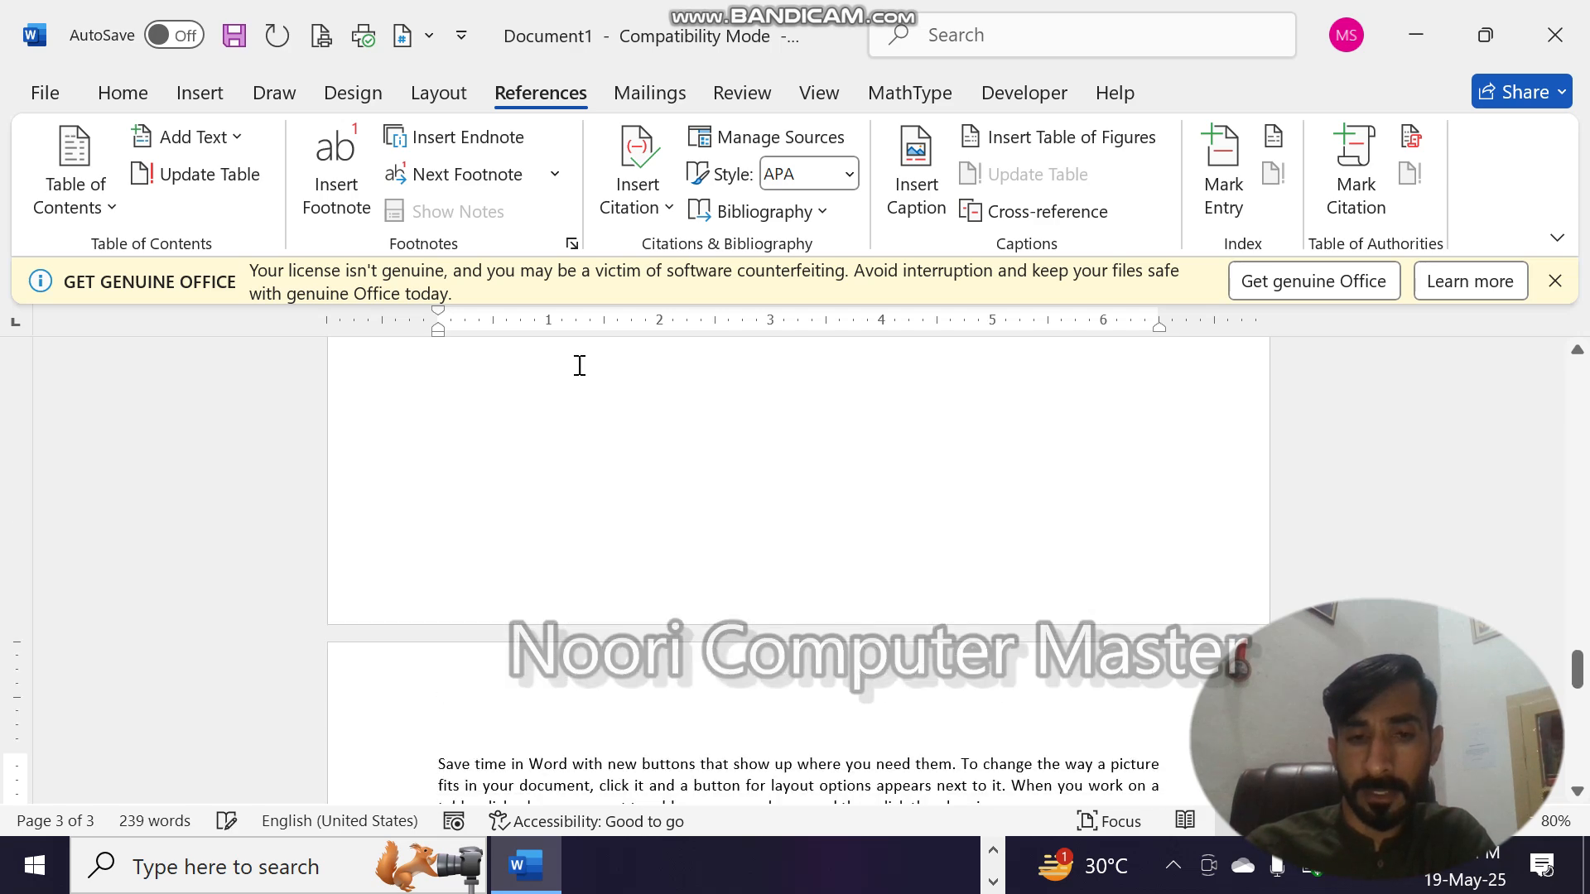
- Add the title line "CPU" above the "Video provides" paragraph on page 2
{"action": "key", "text": "Up"}
{"action": "key", "text": "Up"}
{"action": "key", "text": "Up"}
{"action": "key", "text": "Up"}
{"action": "key", "text": "Up"}
{"action": "key", "text": "Up"}
{"action": "key", "text": "Up"}
{"action": "key", "text": "Up"}
{"action": "key", "text": "Up"}
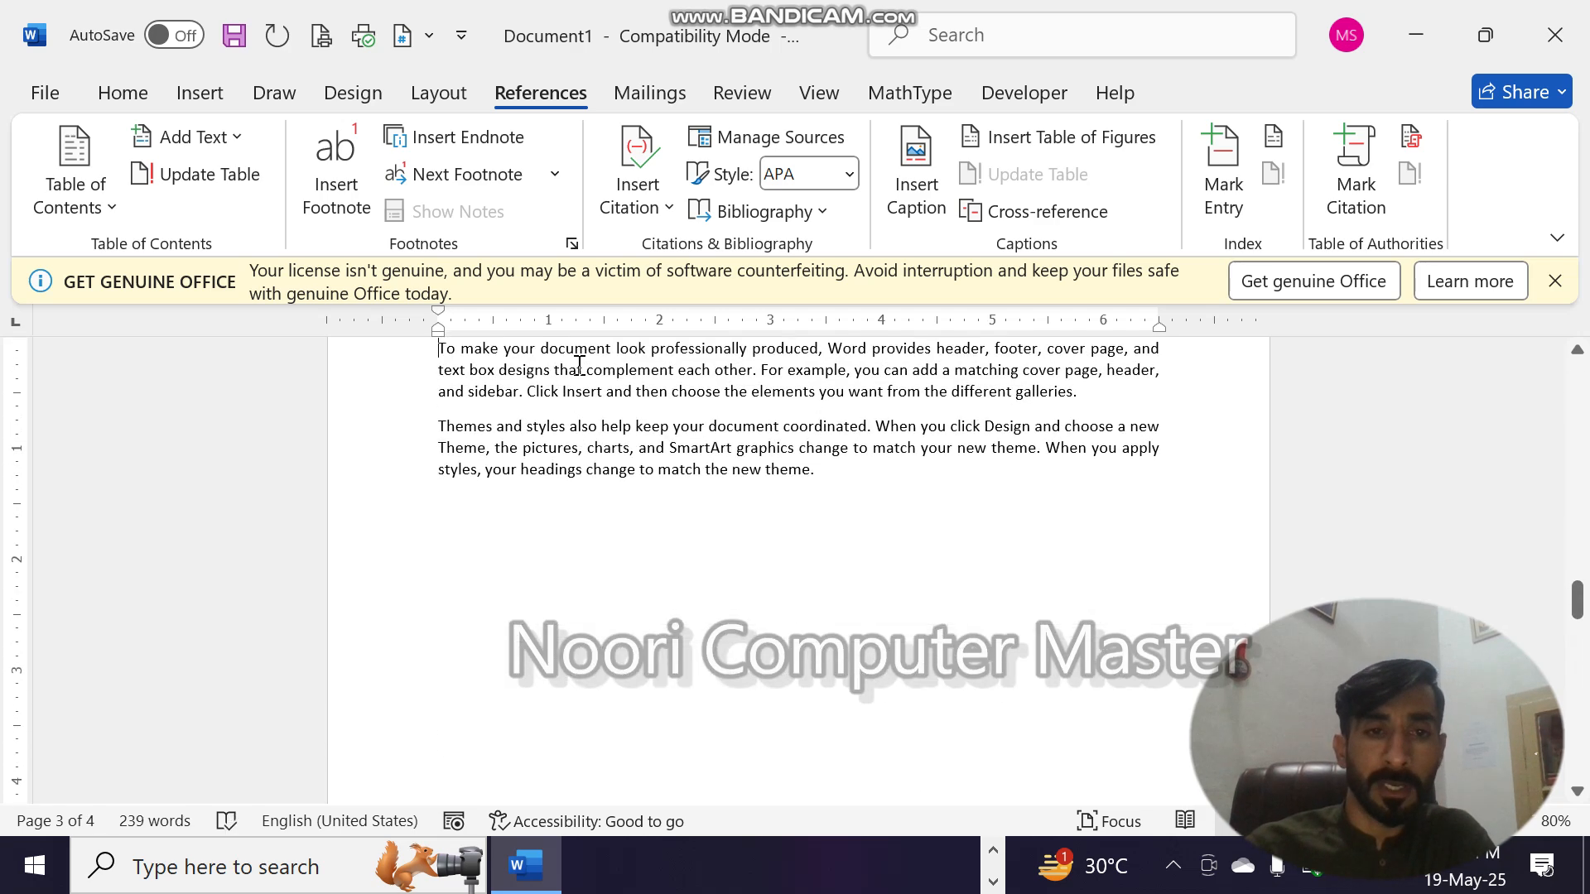
{"action": "scroll", "coordinate": [577, 364], "scroll_direction": "up", "scroll_amount": 5}
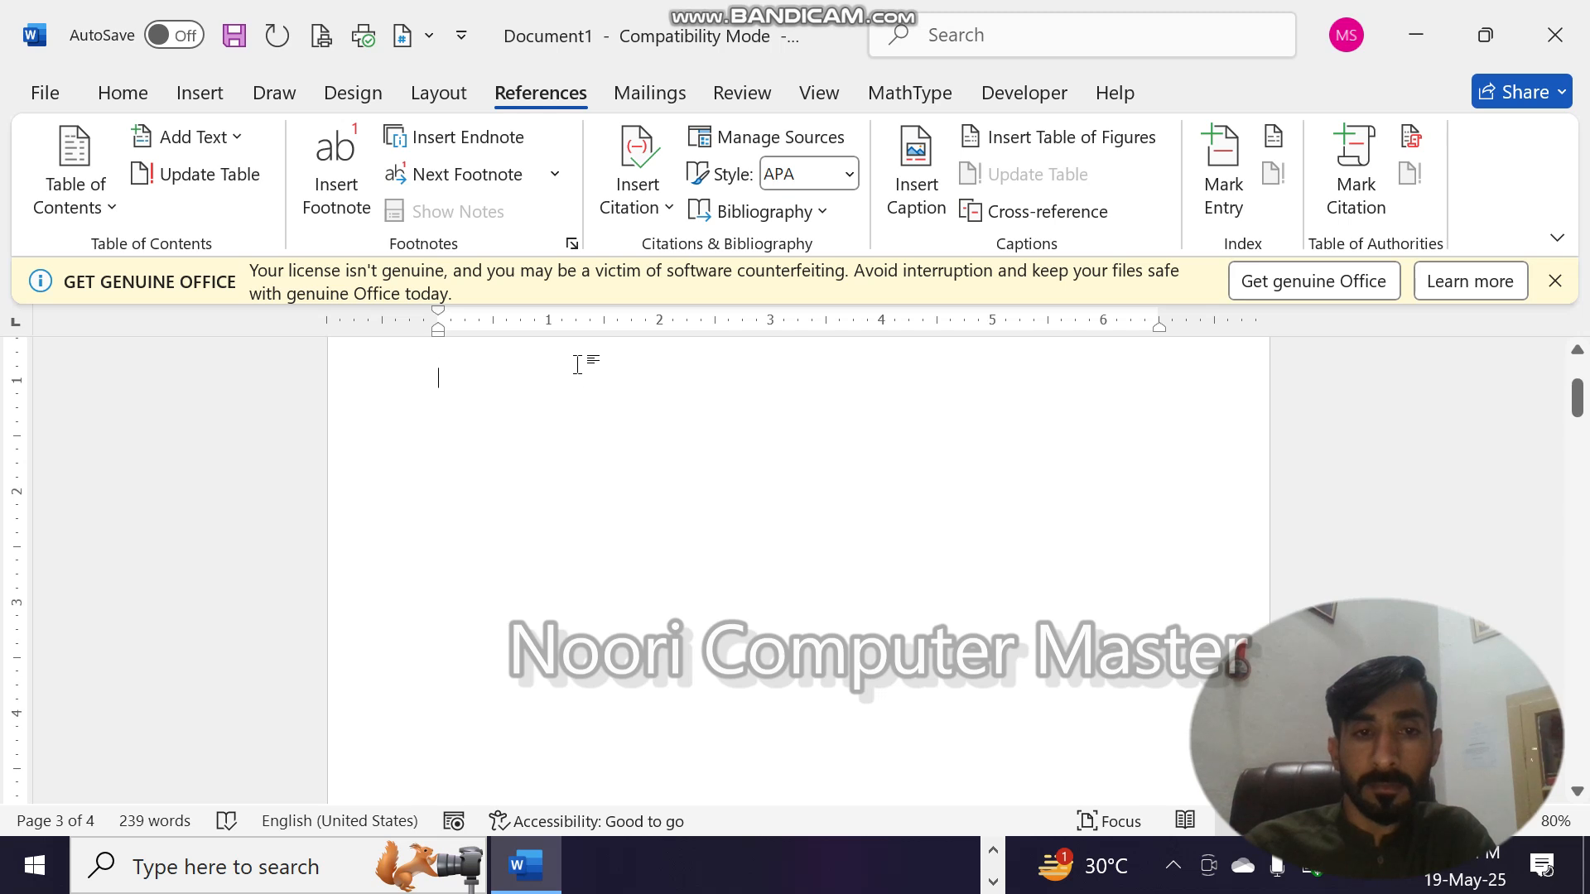
{"action": "key", "text": "Down"}
{"action": "key", "text": "Return"}
{"action": "key", "text": "Up"}
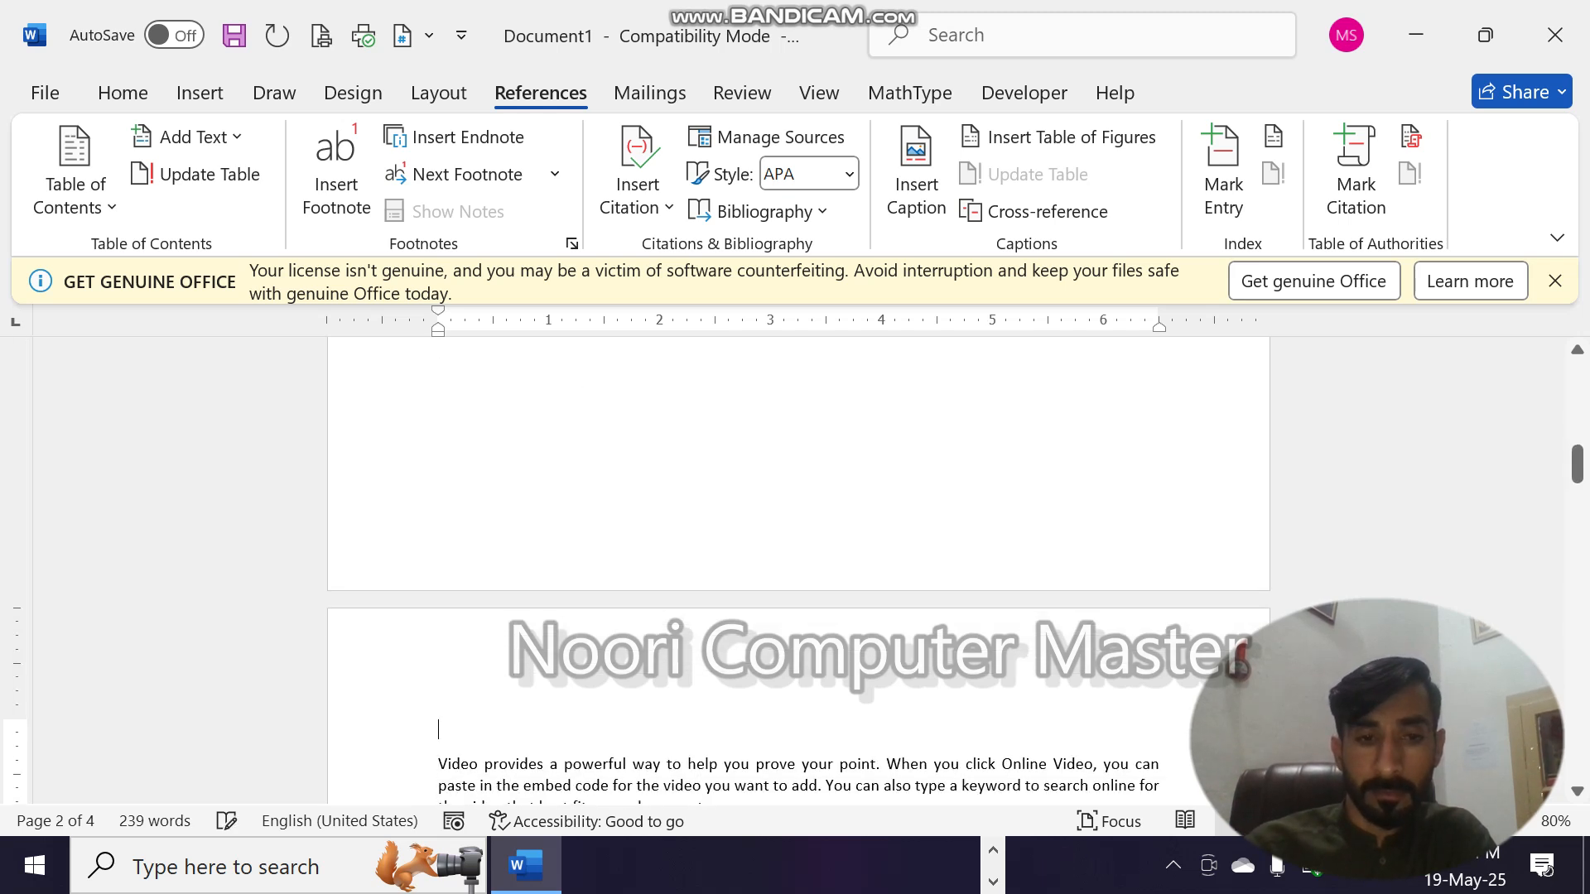
{"action": "type", "text": "CPU"}
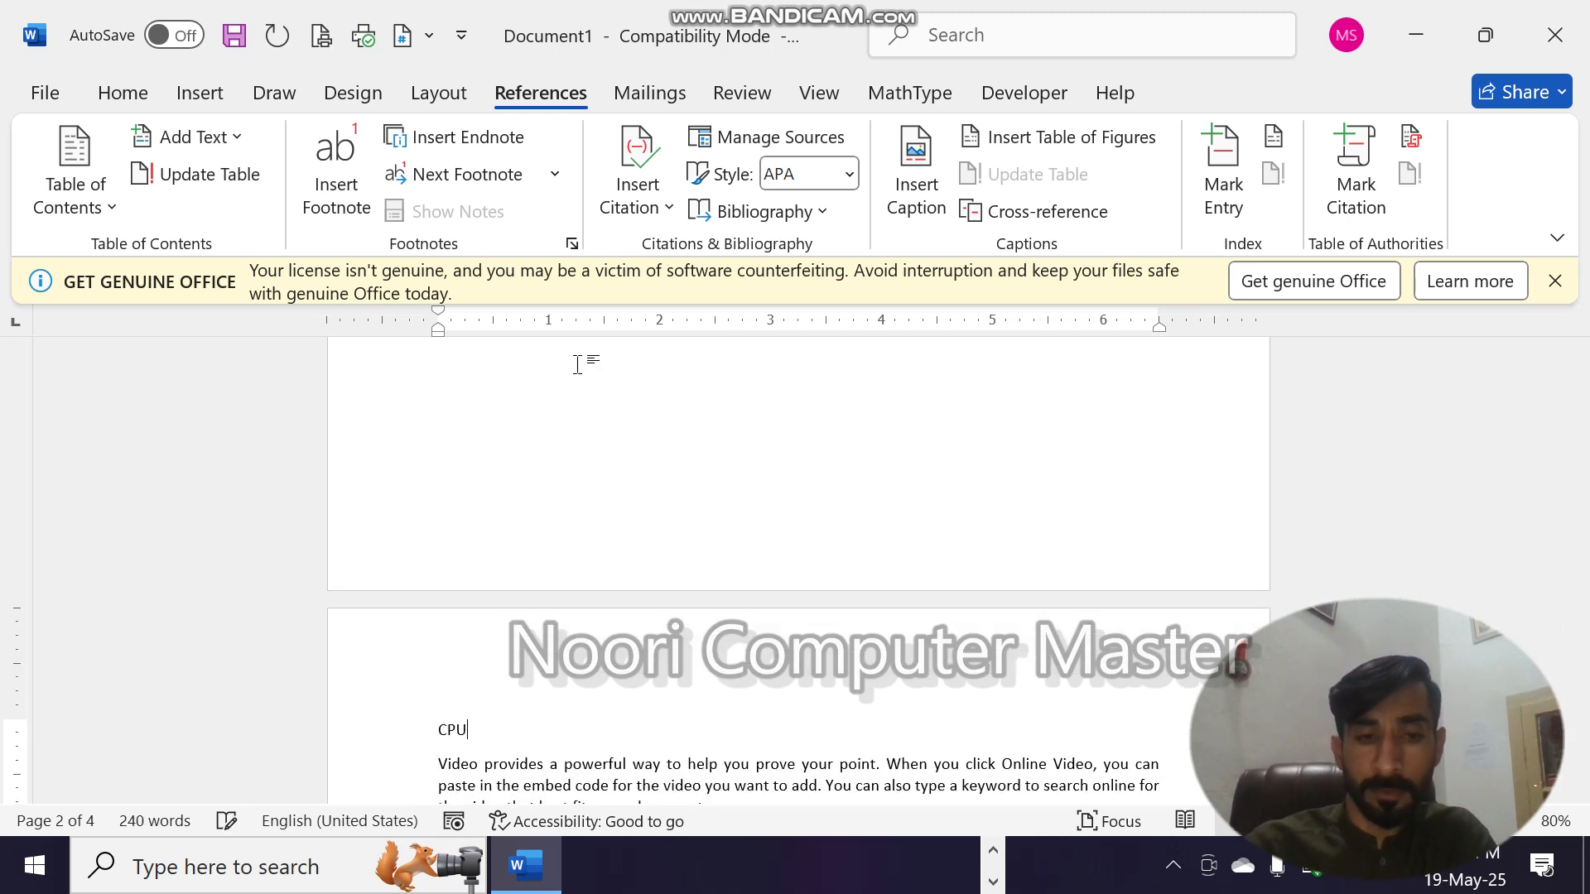
- Add the title line "Computer" above the "To make your document" paragraph on page 3
{"action": "scroll", "coordinate": [577, 365], "scroll_direction": "up", "scroll_amount": 6}
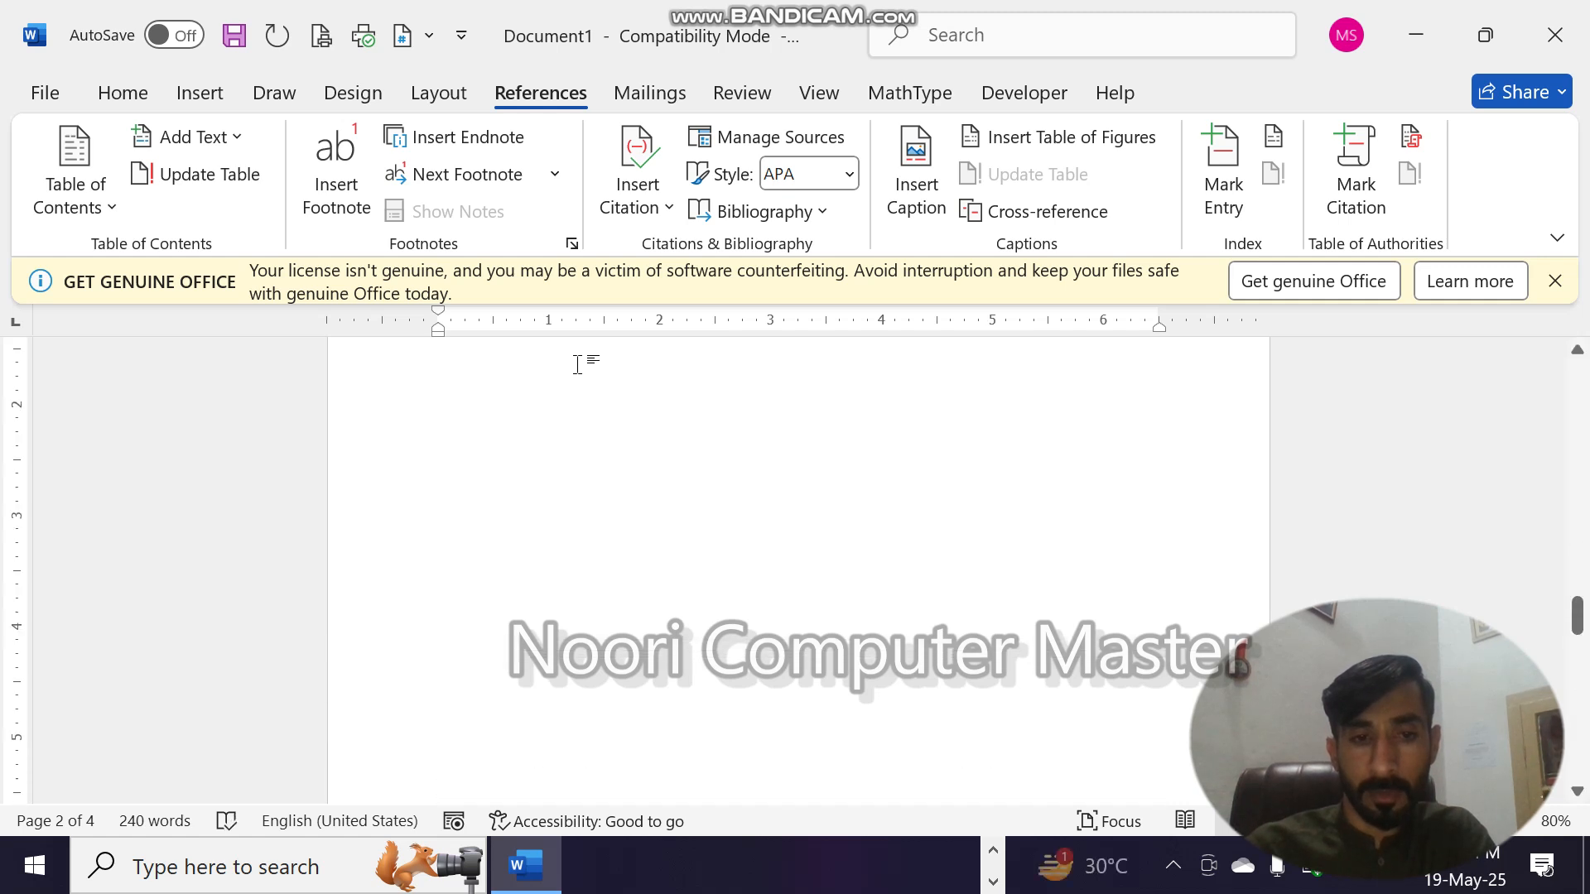
{"action": "scroll", "coordinate": [579, 367], "scroll_direction": "up", "scroll_amount": 8}
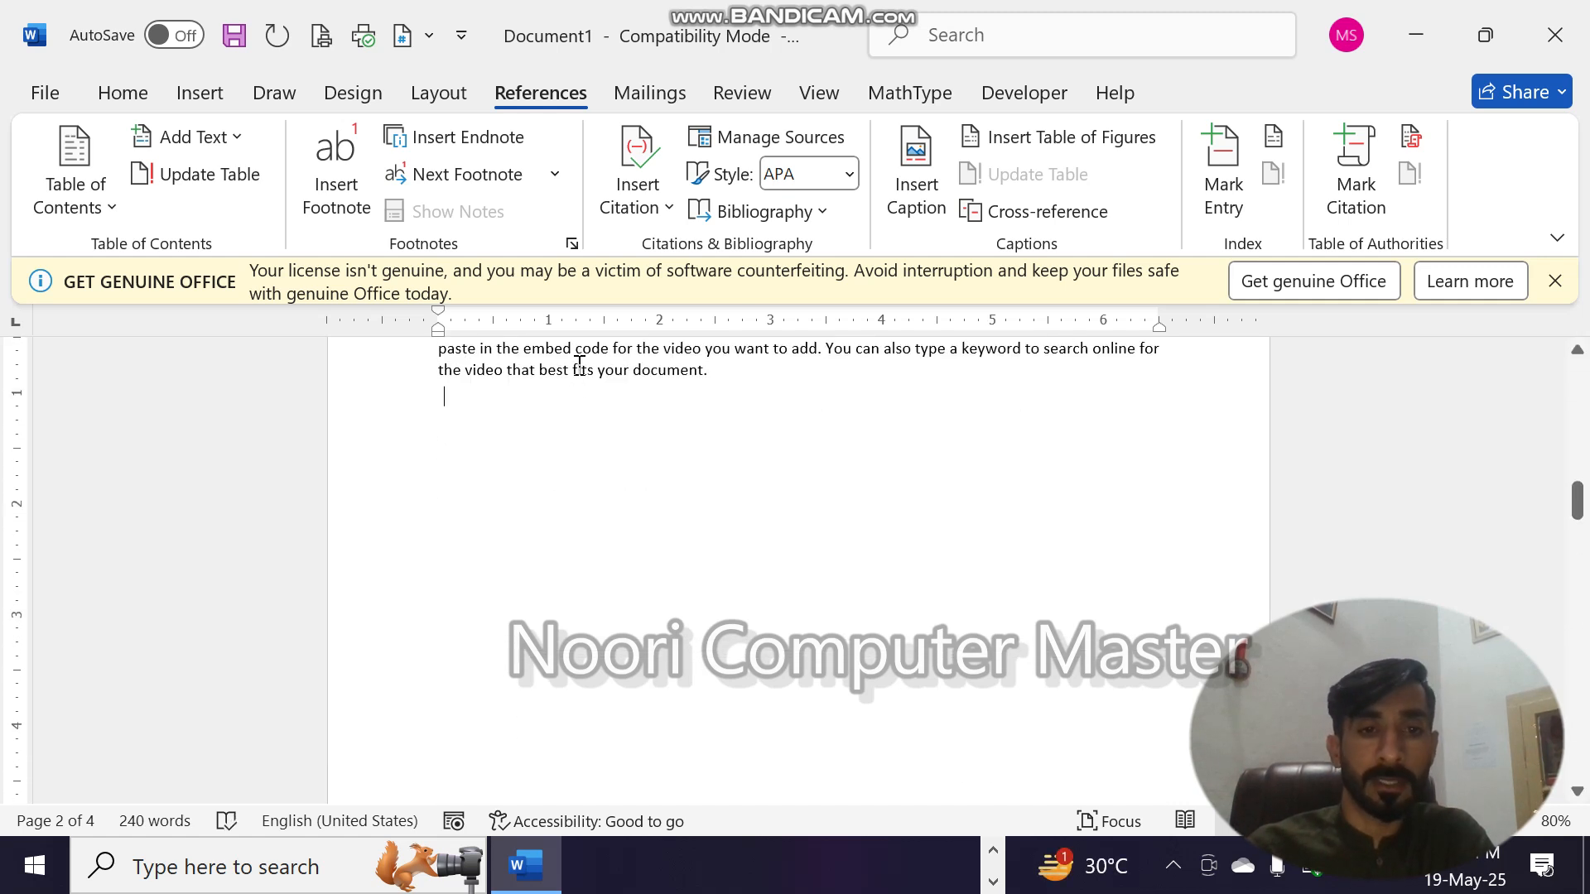
{"action": "scroll", "coordinate": [577, 365], "scroll_direction": "down", "scroll_amount": 2}
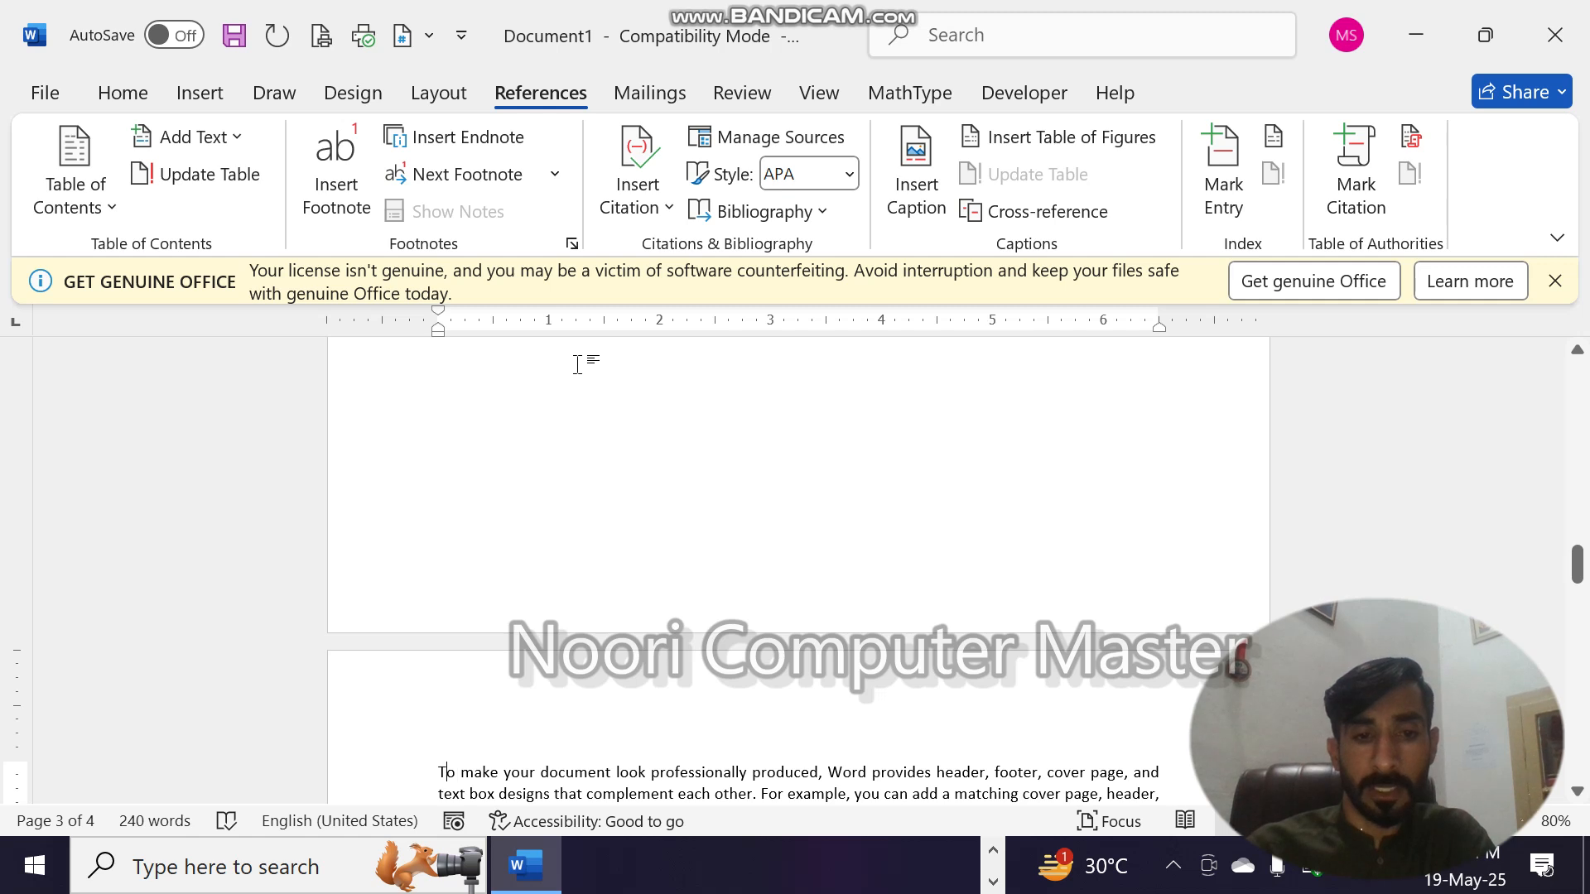
{"action": "key", "text": "Return"}
{"action": "key", "text": "Up"}
{"action": "type", "text": "Com"}
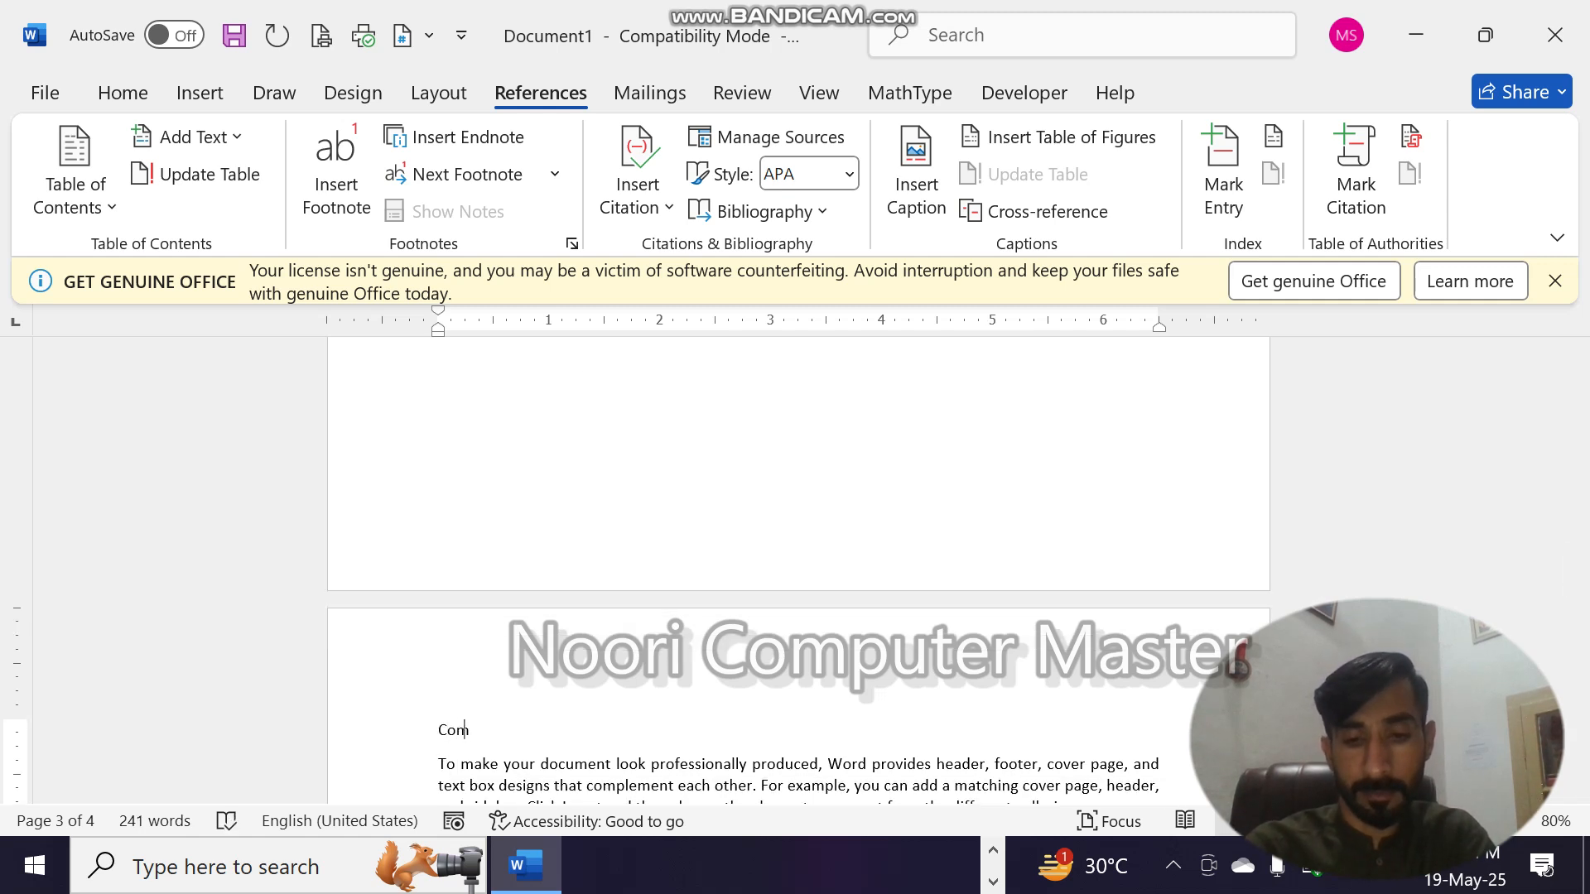
{"action": "type", "text": "puter"}
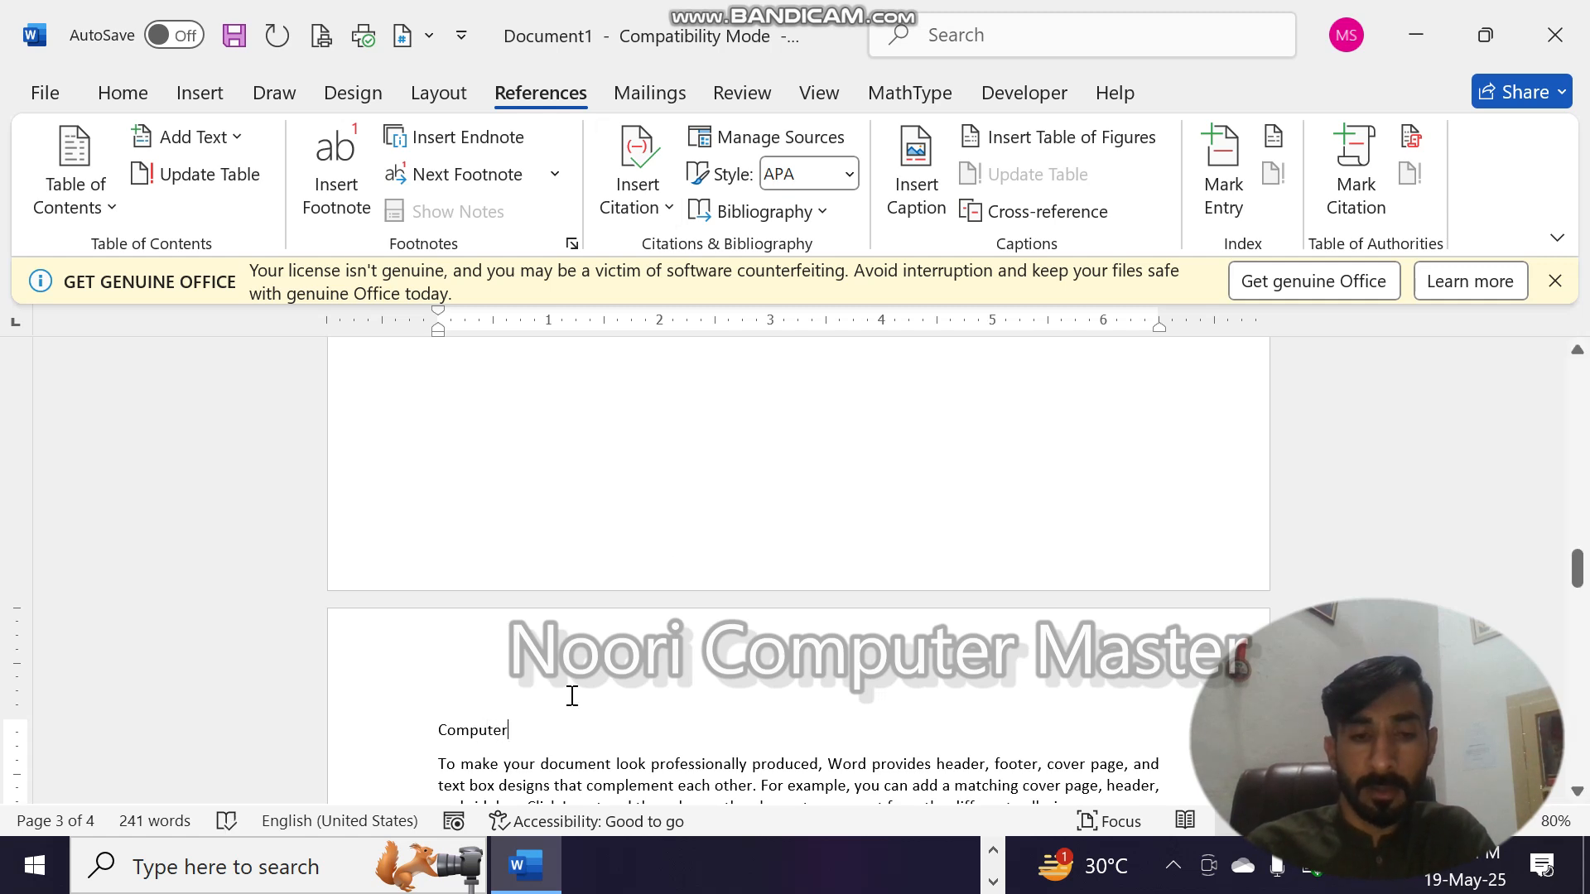
- Select the "Computer" and "CPU" title lines together and apply the Heading 1 style to them
{"action": "left_click_drag", "start_coordinate": [522, 740], "coordinate": [403, 739]}
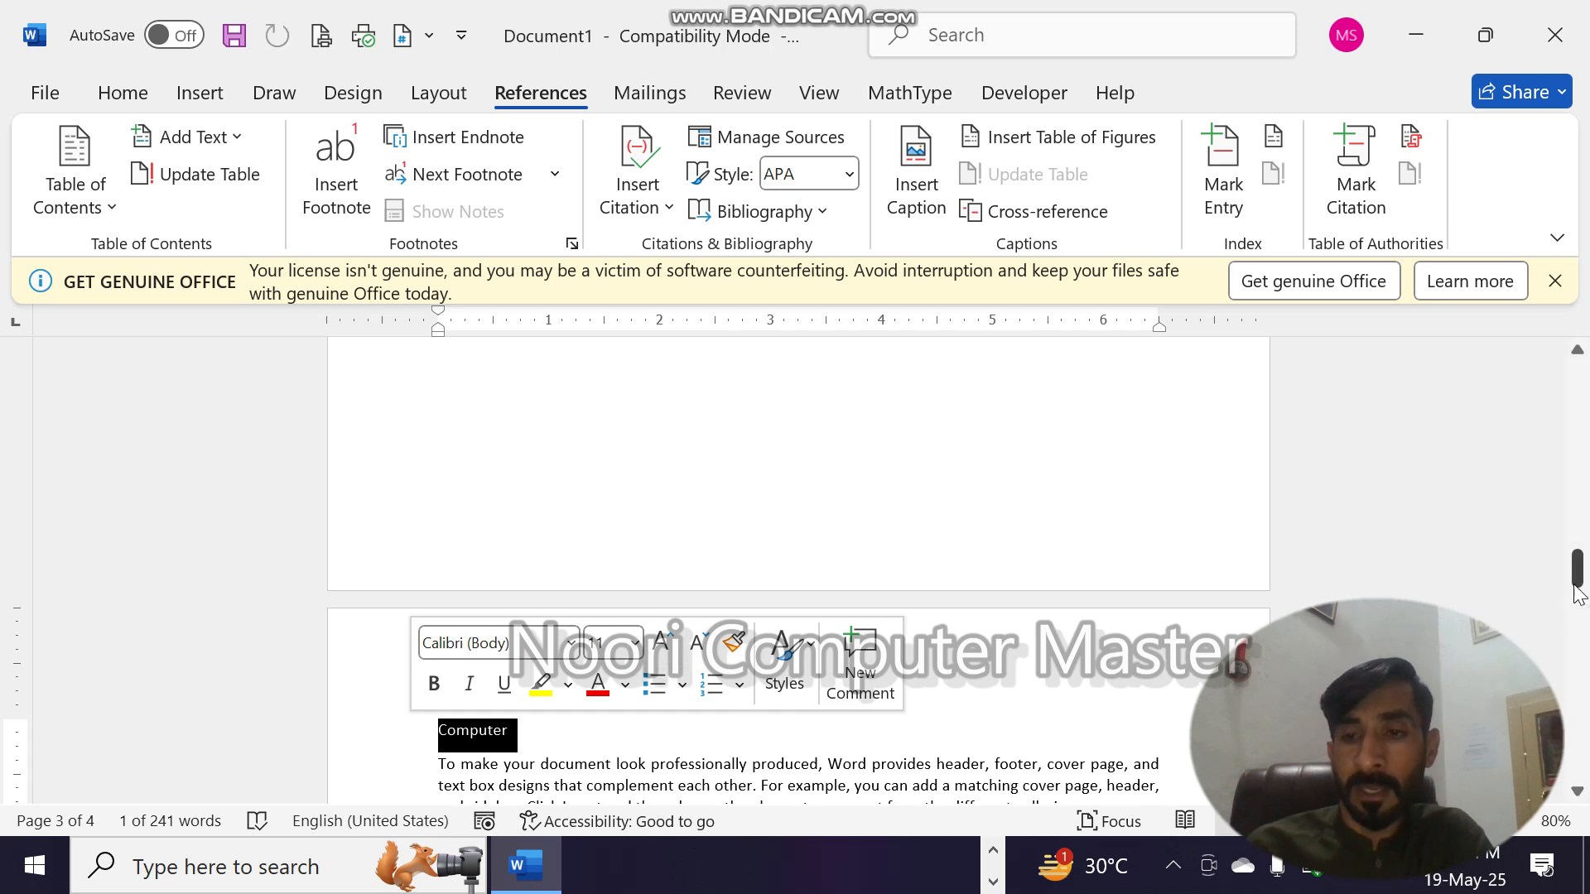
{"action": "left_click_drag", "start_coordinate": [1580, 593], "coordinate": [1579, 497]}
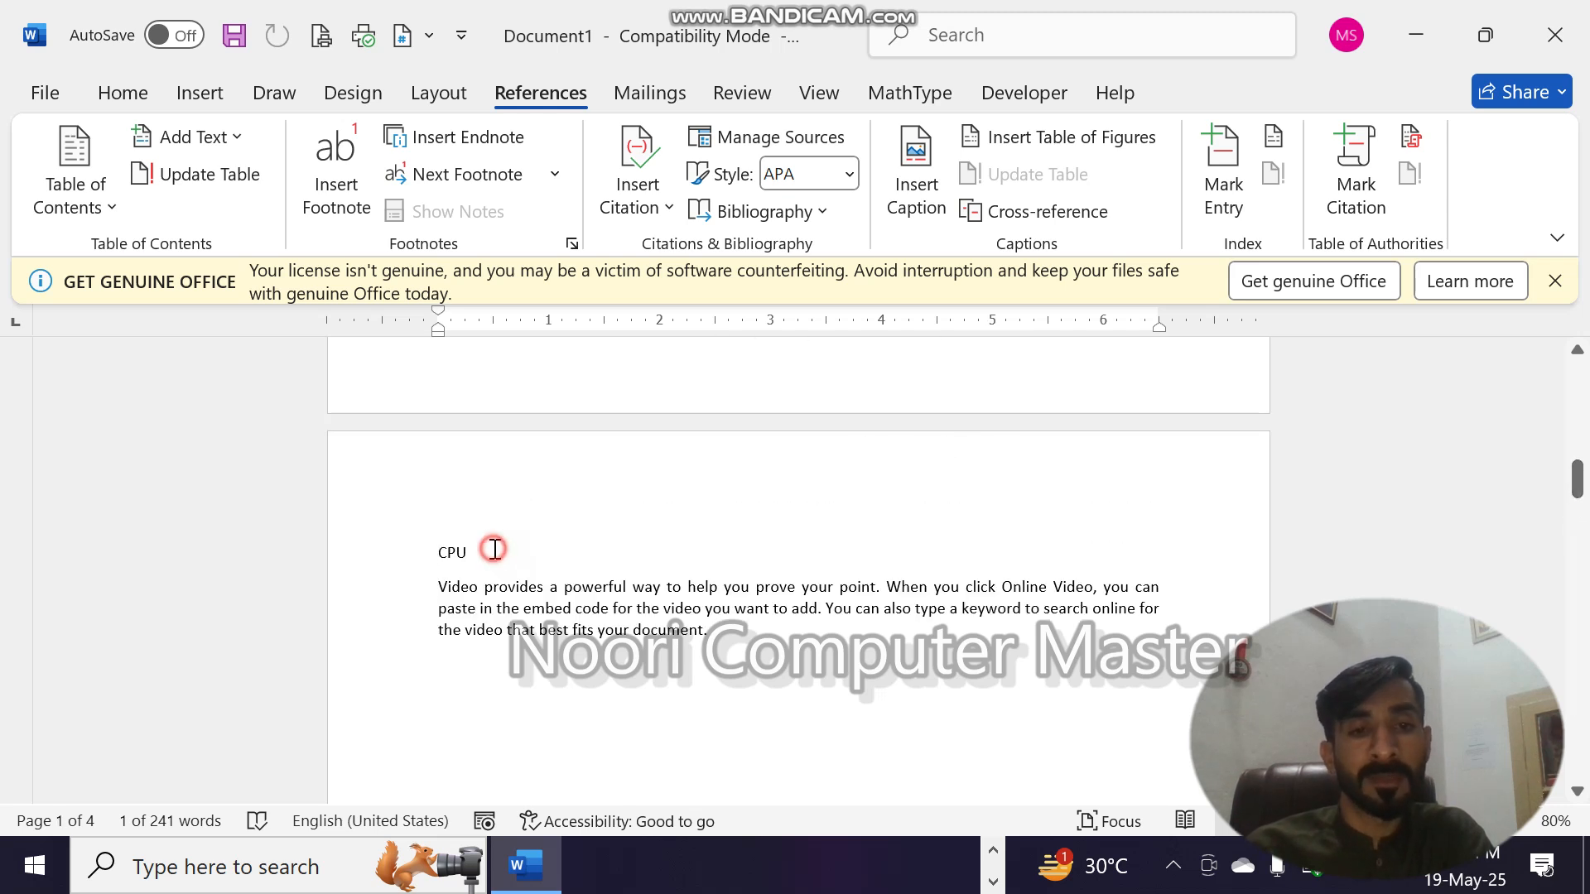
{"action": "left_click_drag", "start_coordinate": [493, 550], "coordinate": [423, 550]}
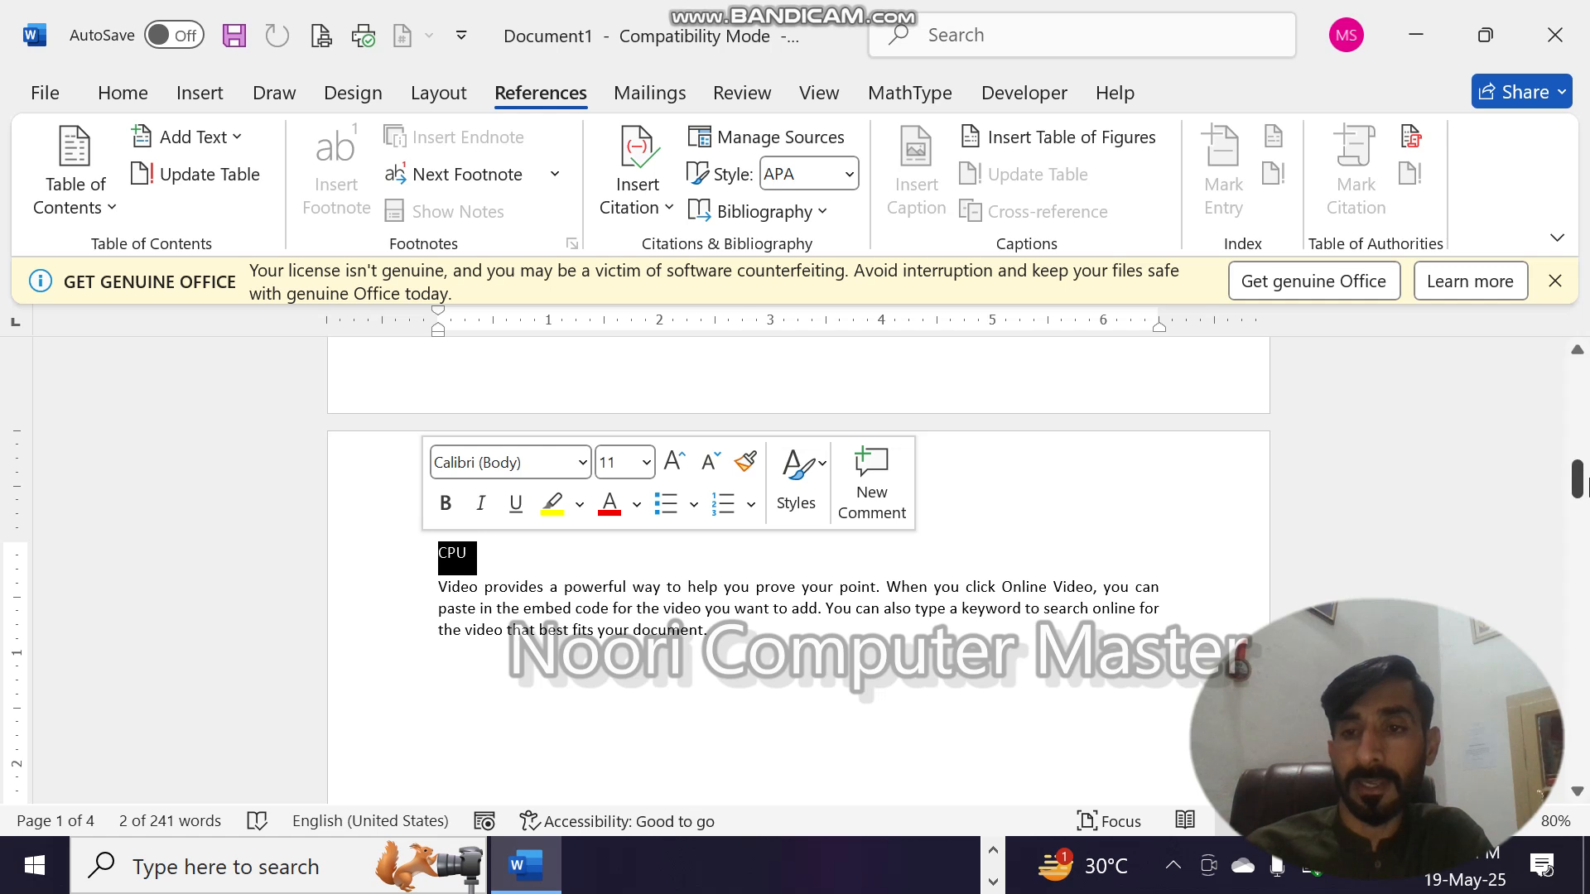
{"action": "left_click", "coordinate": [1578, 487]}
{"action": "left_click_drag", "start_coordinate": [1578, 489], "coordinate": [1579, 389]}
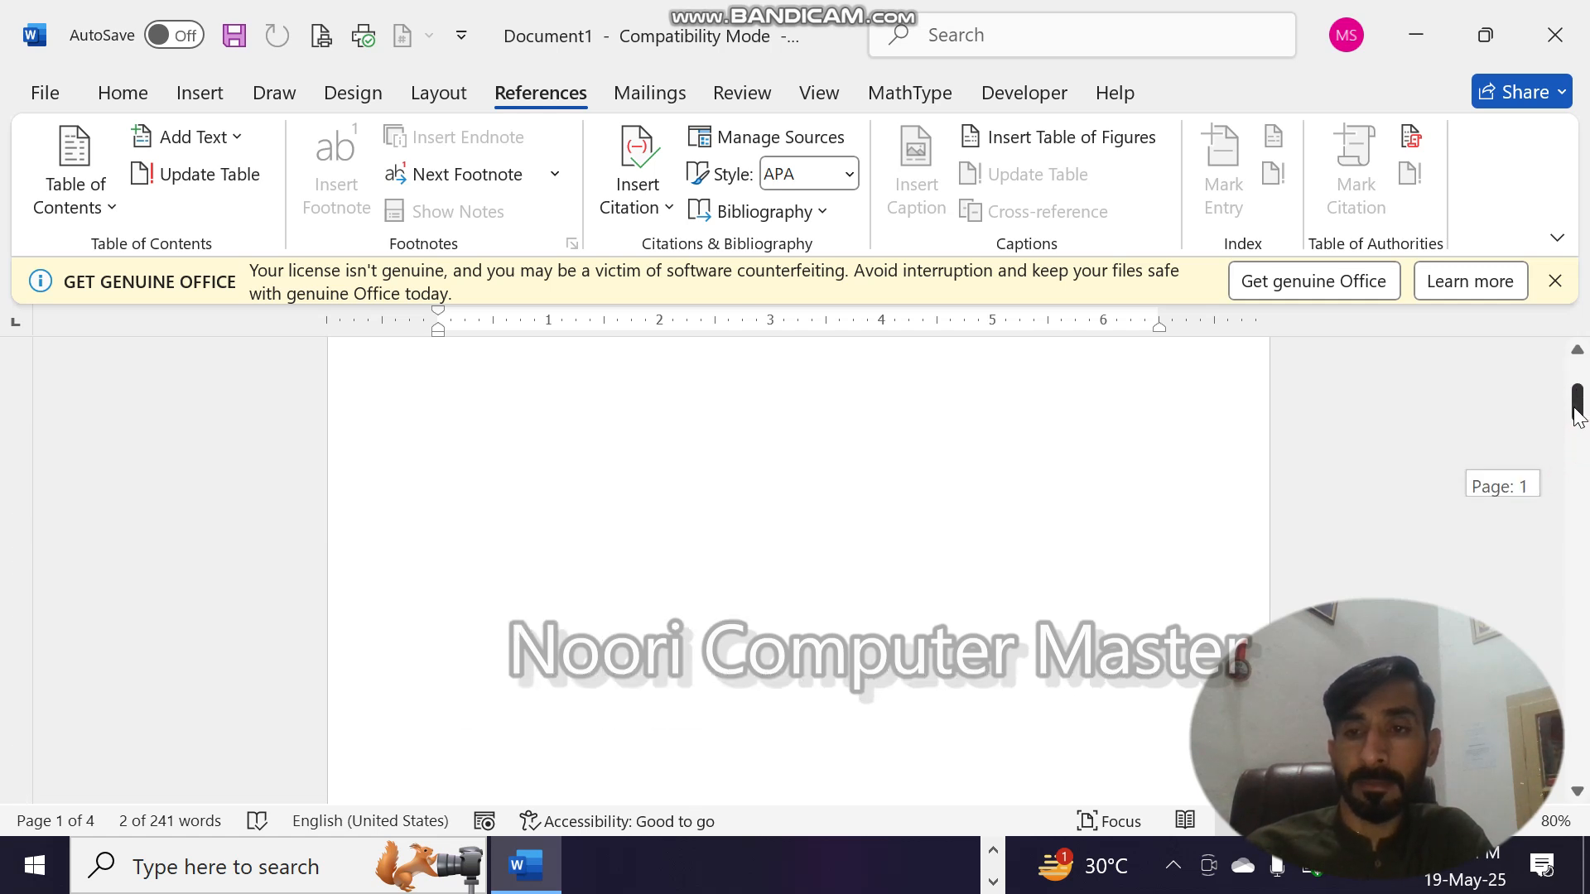
{"action": "left_click", "coordinate": [137, 87]}
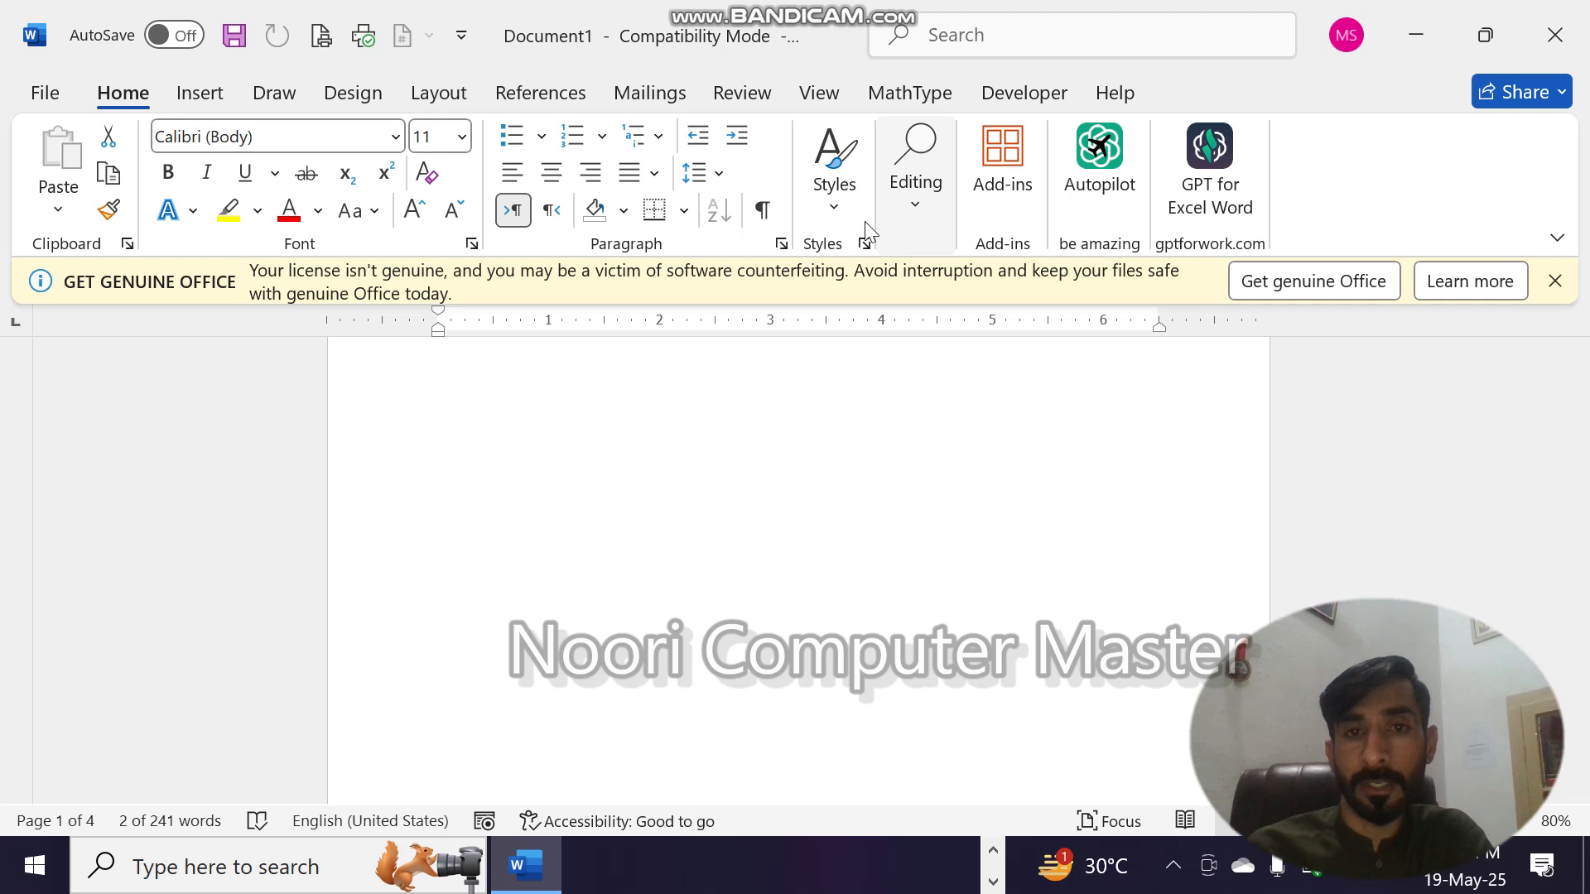
{"action": "left_click", "coordinate": [829, 217]}
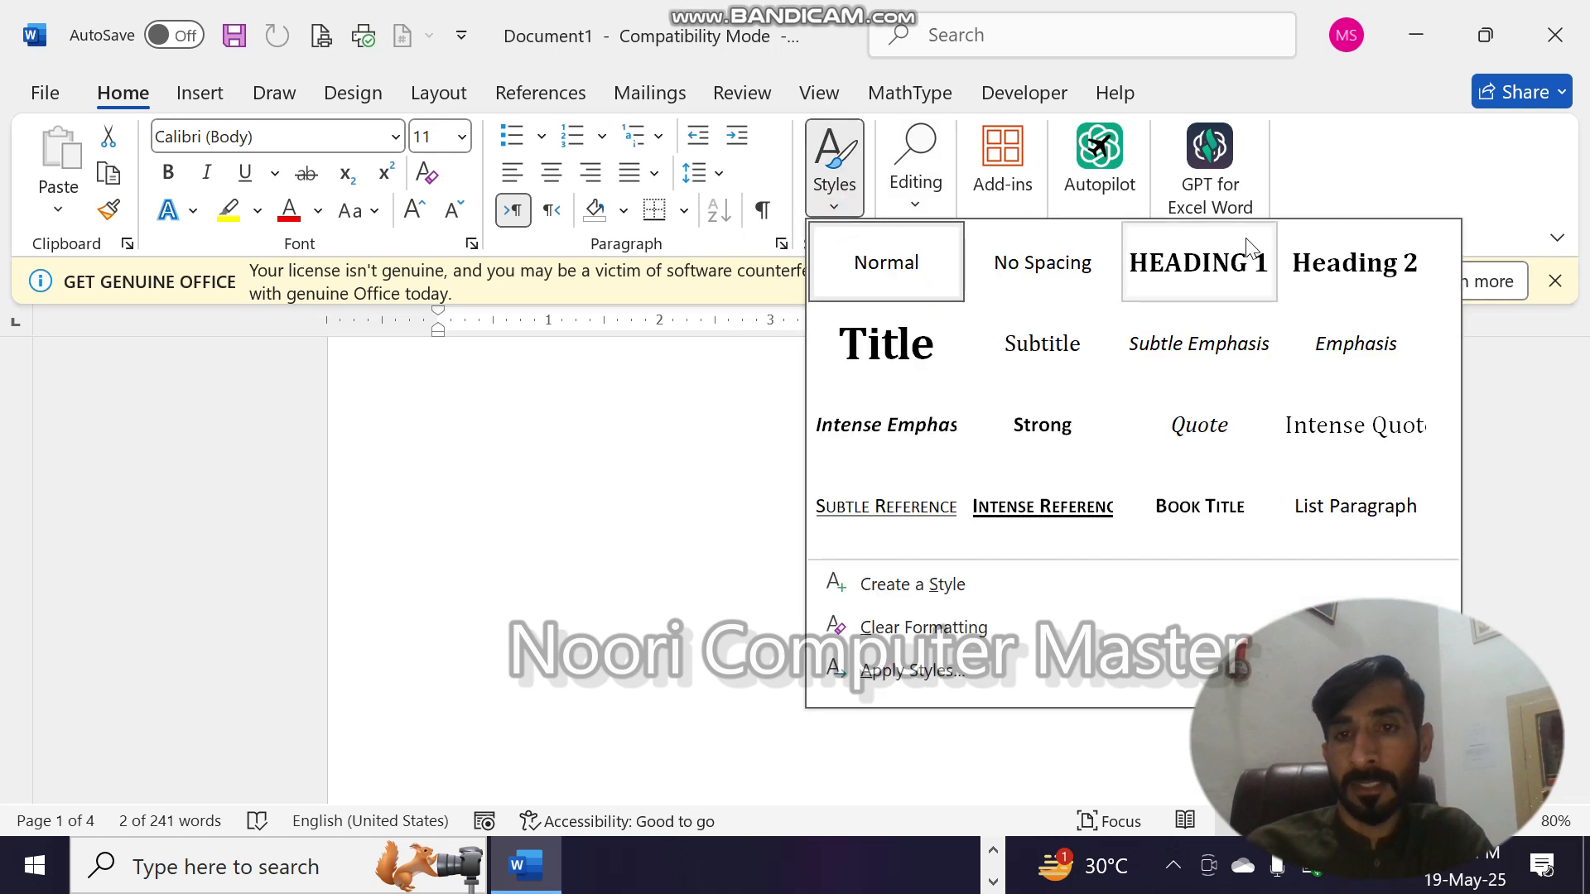
{"action": "left_click", "coordinate": [1205, 263]}
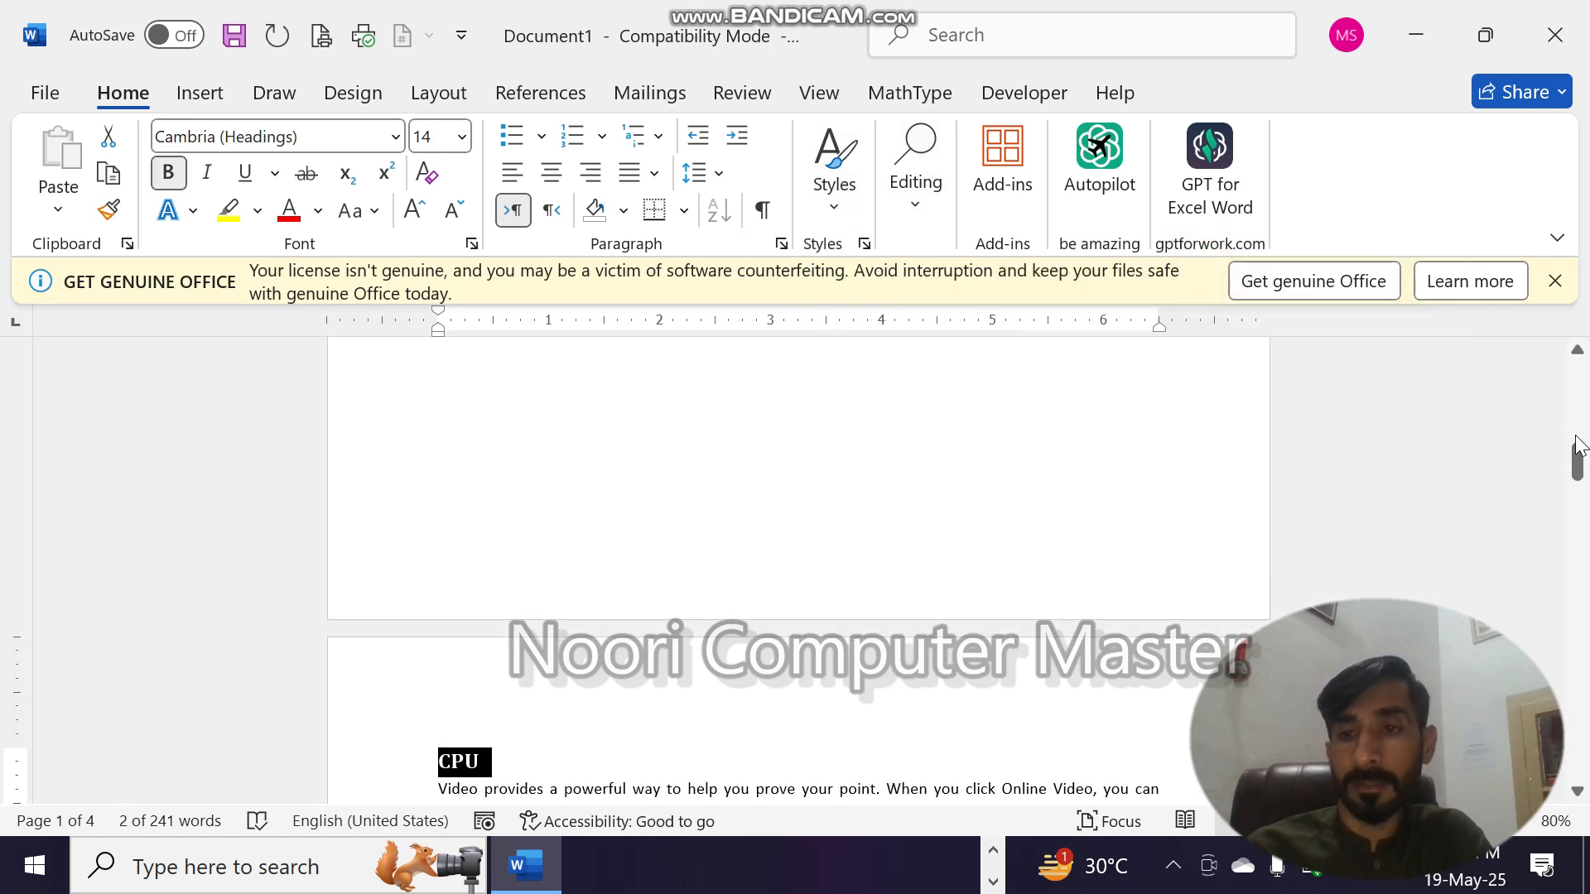
- Insert the Automatic Table 1 table of contents at the start of the blank first page
{"action": "left_click_drag", "start_coordinate": [1577, 447], "coordinate": [1578, 377]}
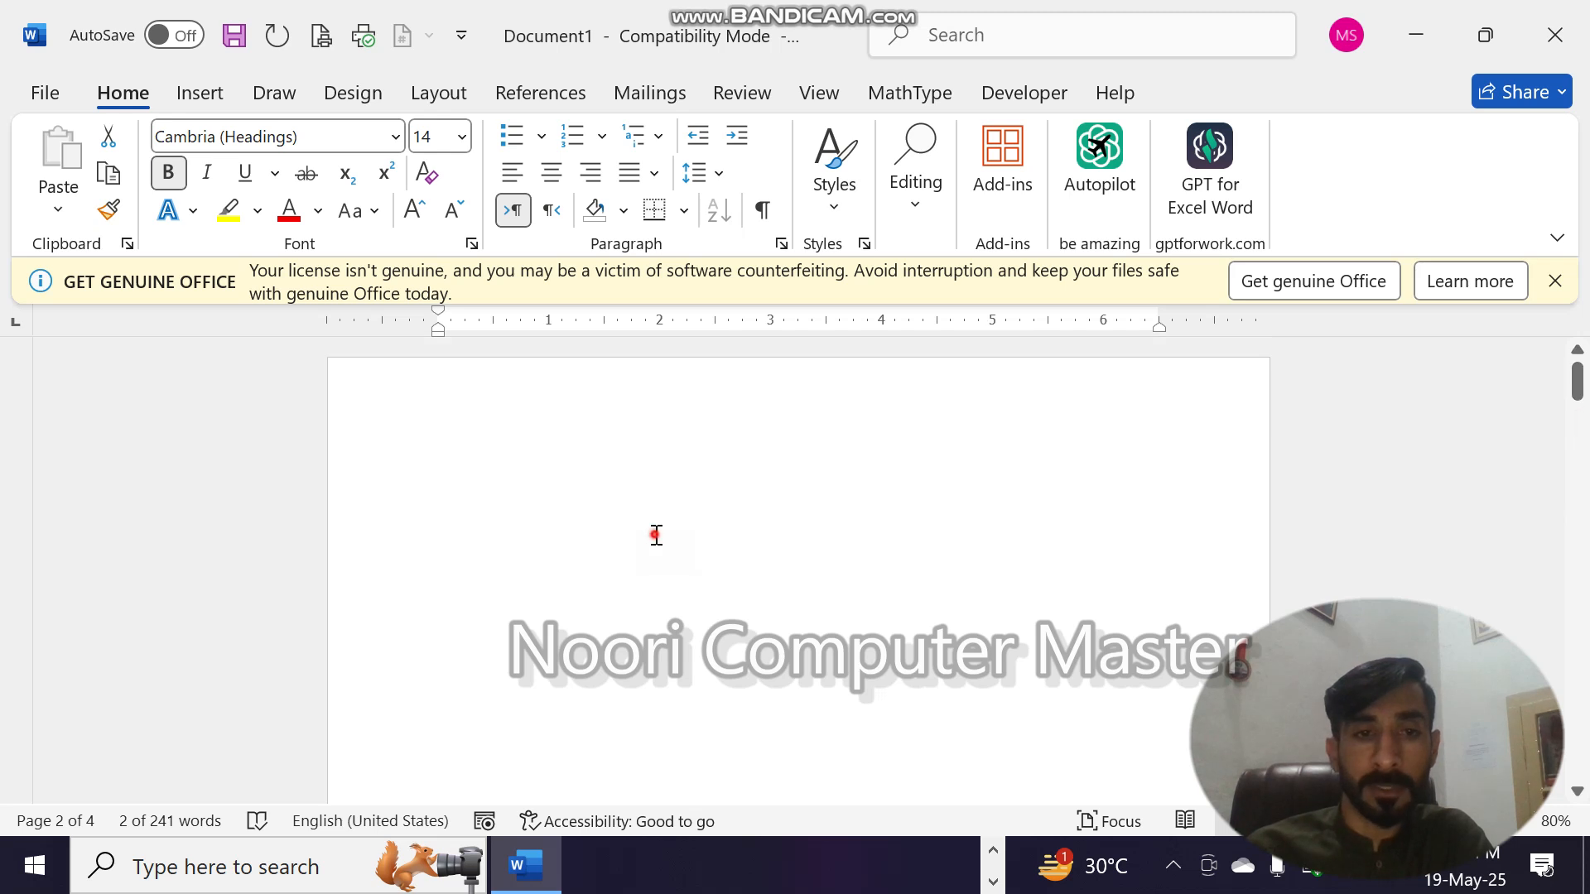
{"action": "left_click", "coordinate": [469, 419]}
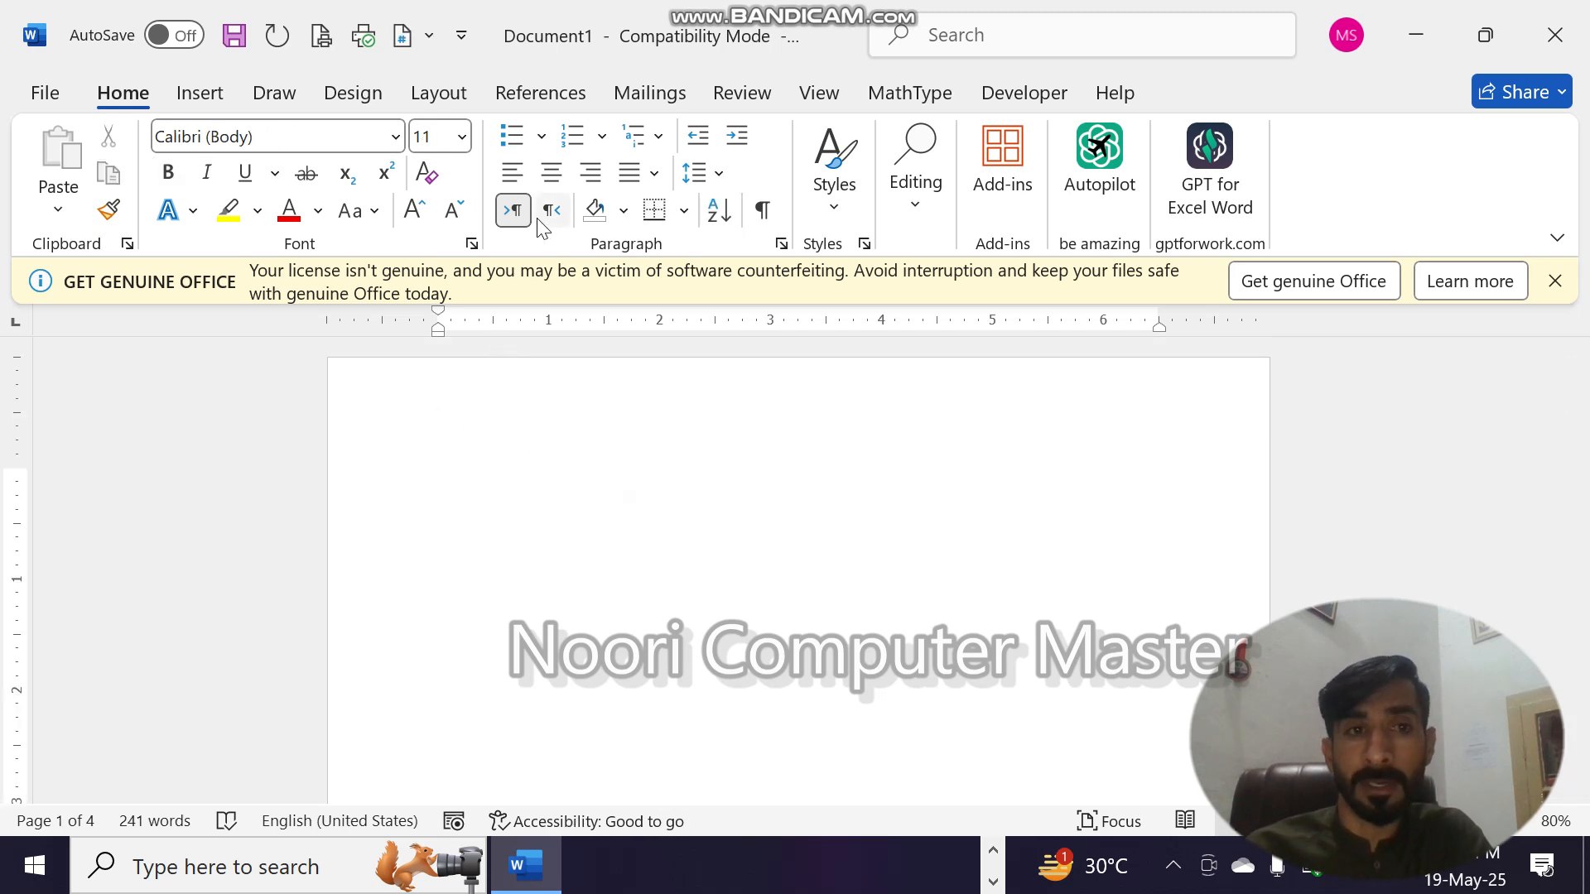
{"action": "left_click", "coordinate": [498, 91]}
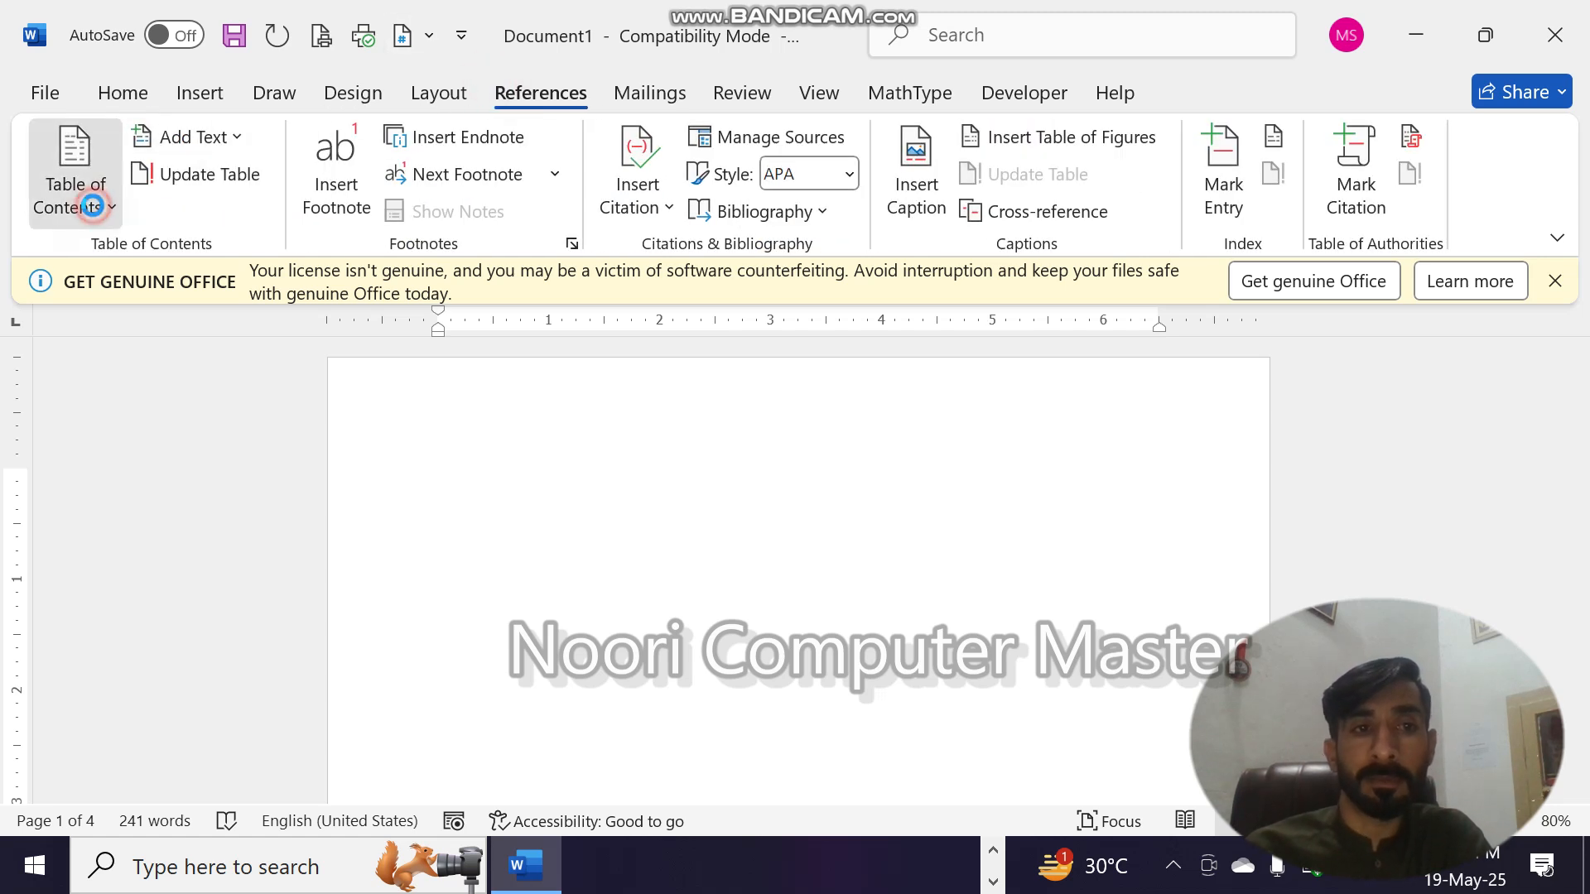
{"action": "left_click", "coordinate": [91, 206]}
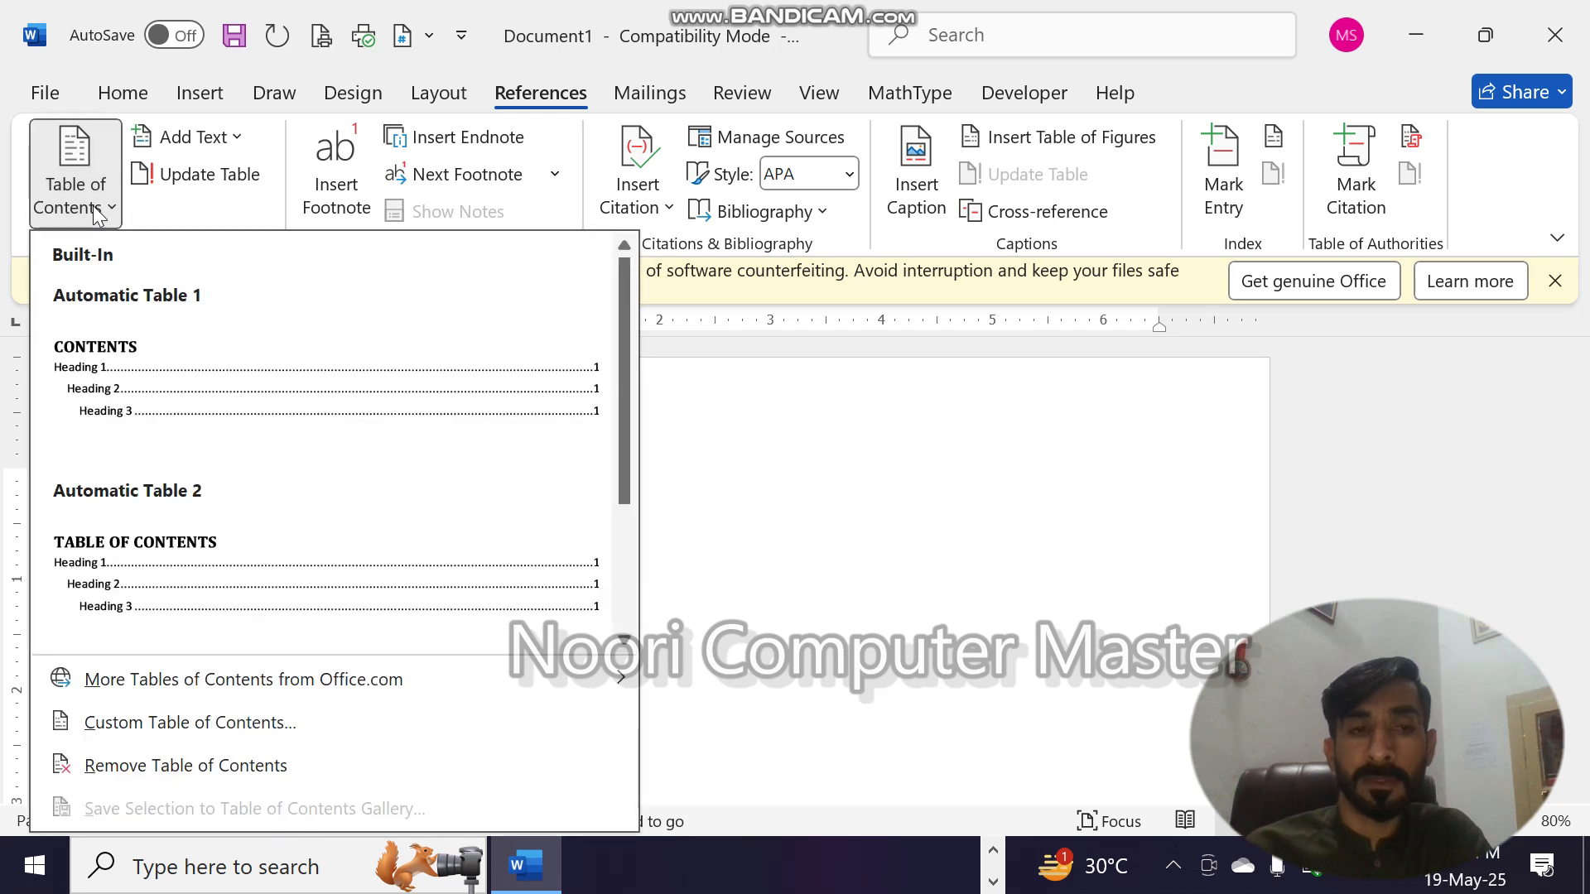
{"action": "left_click", "coordinate": [191, 358]}
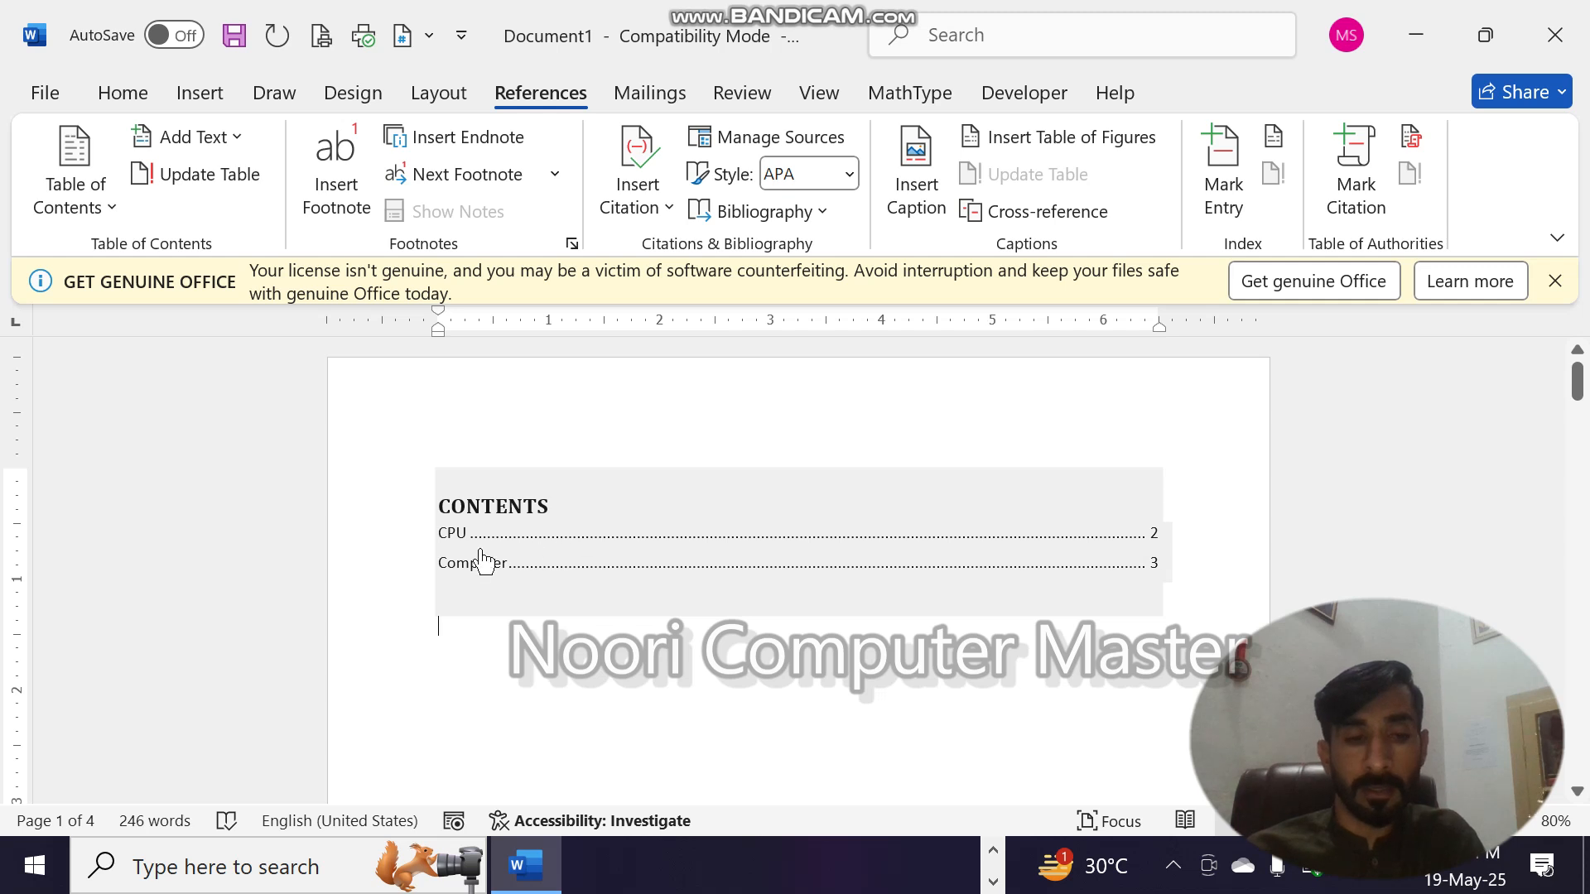
- Follow the CPU entry in the table of contents and draw a small left block arrow at the right end of the CPU heading line
{"action": "left_click", "coordinate": [449, 539]}
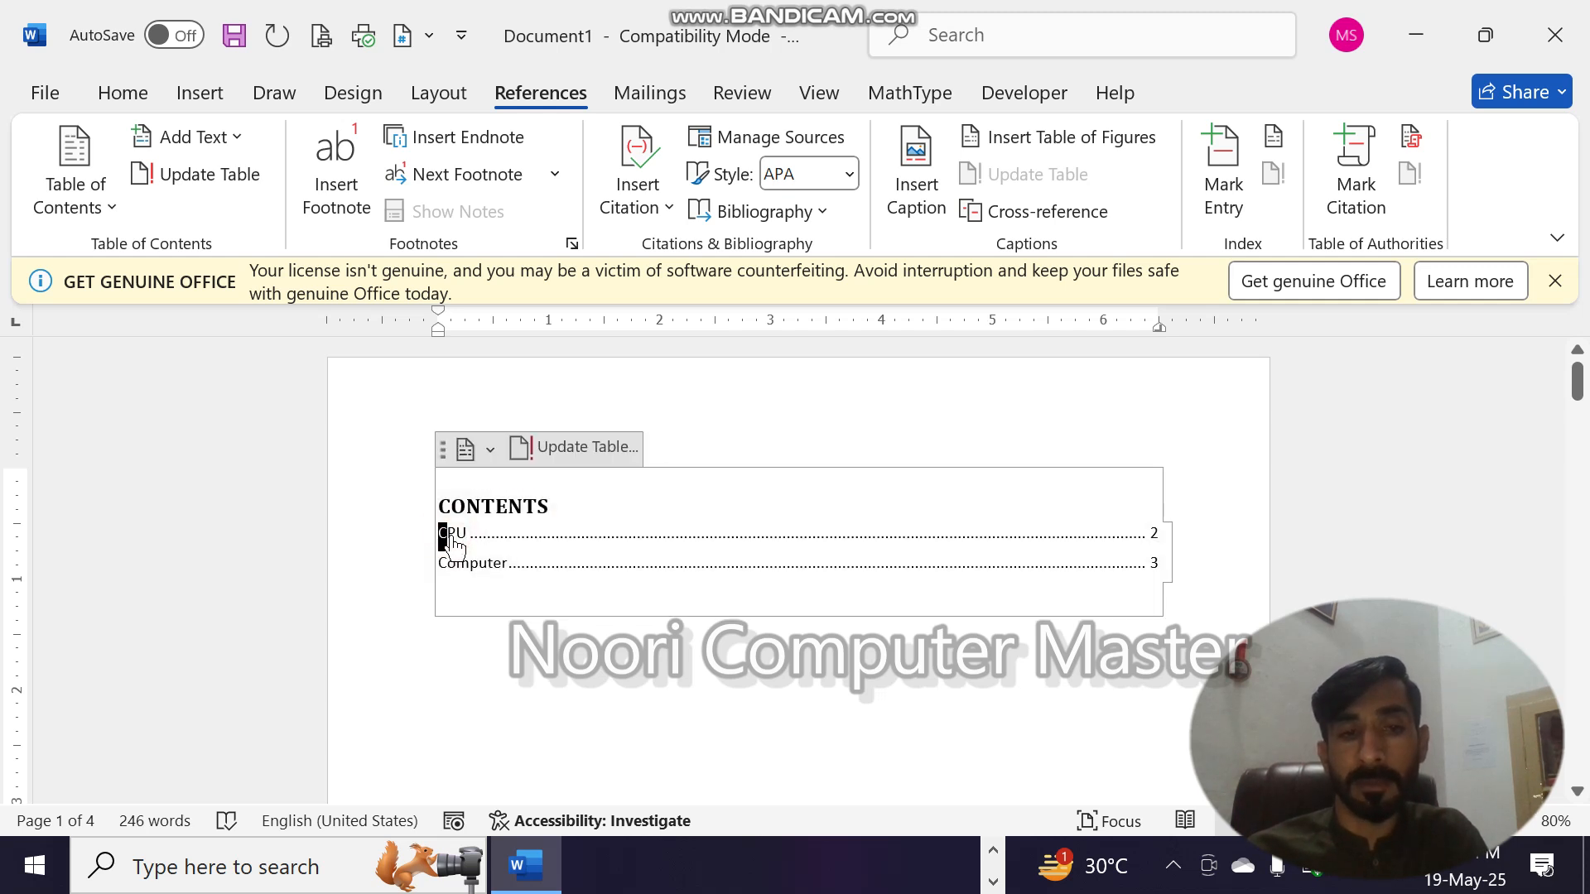
{"action": "left_click", "coordinate": [462, 546], "text": "ctrl"}
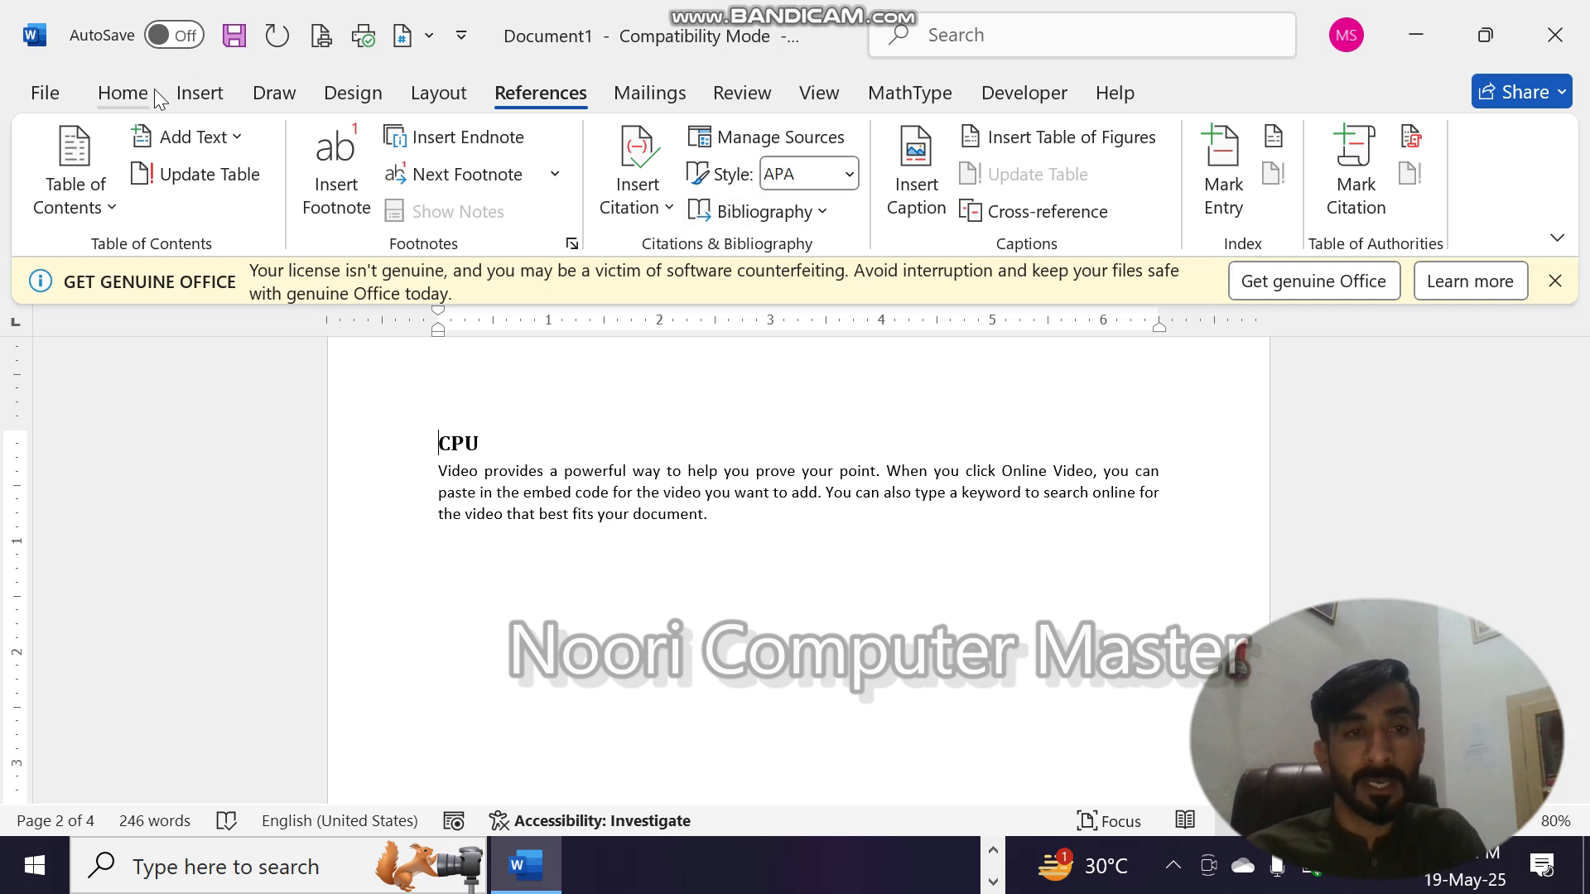
{"action": "left_click", "coordinate": [184, 98]}
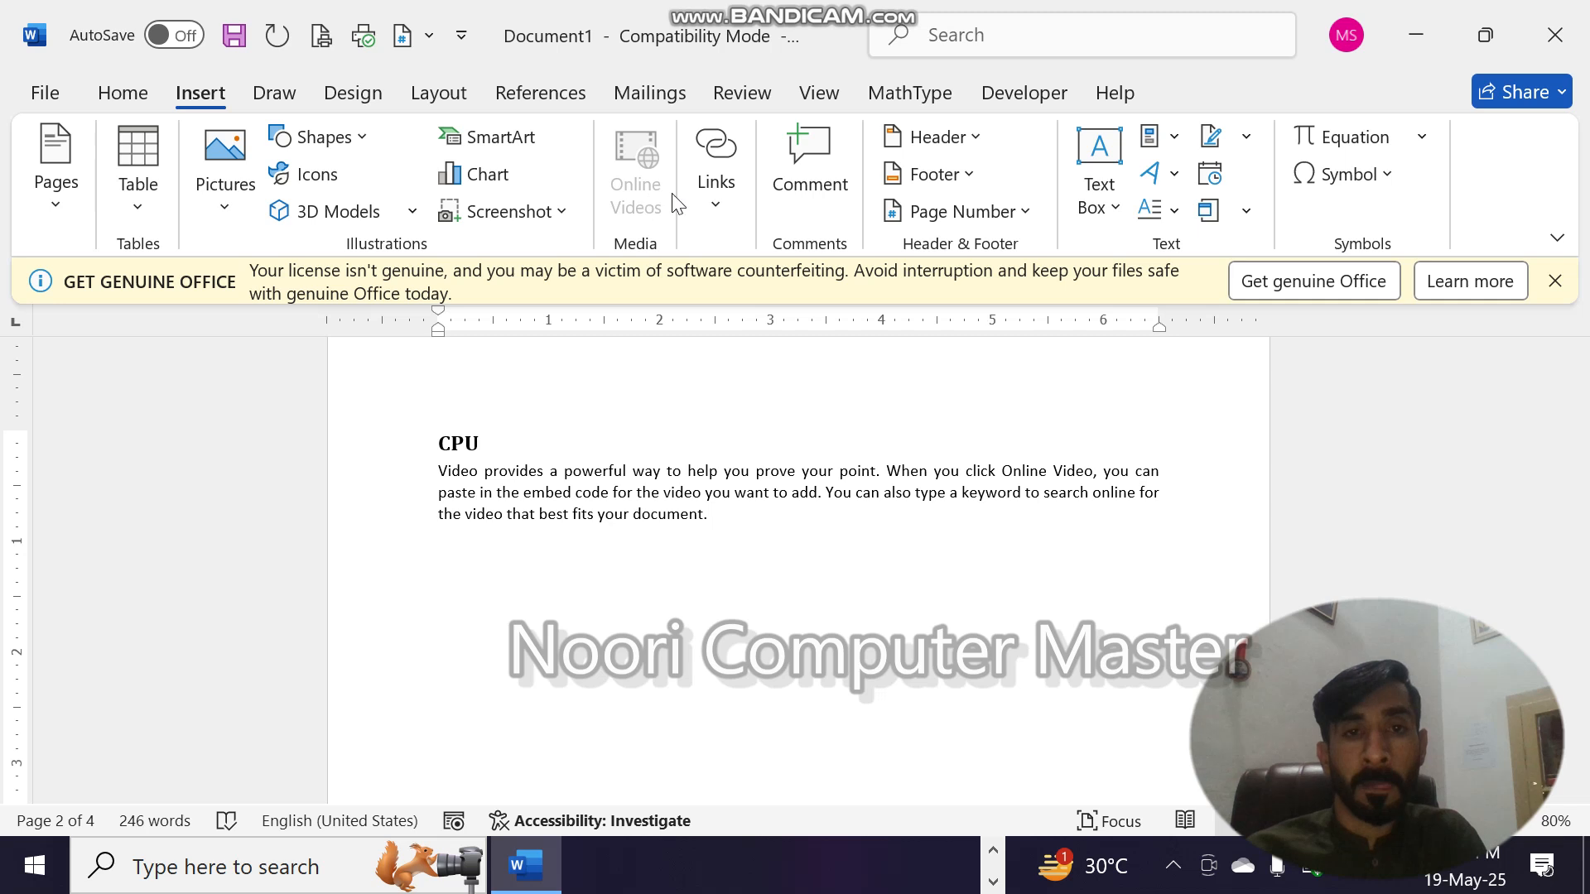
{"action": "left_click", "coordinate": [700, 211]}
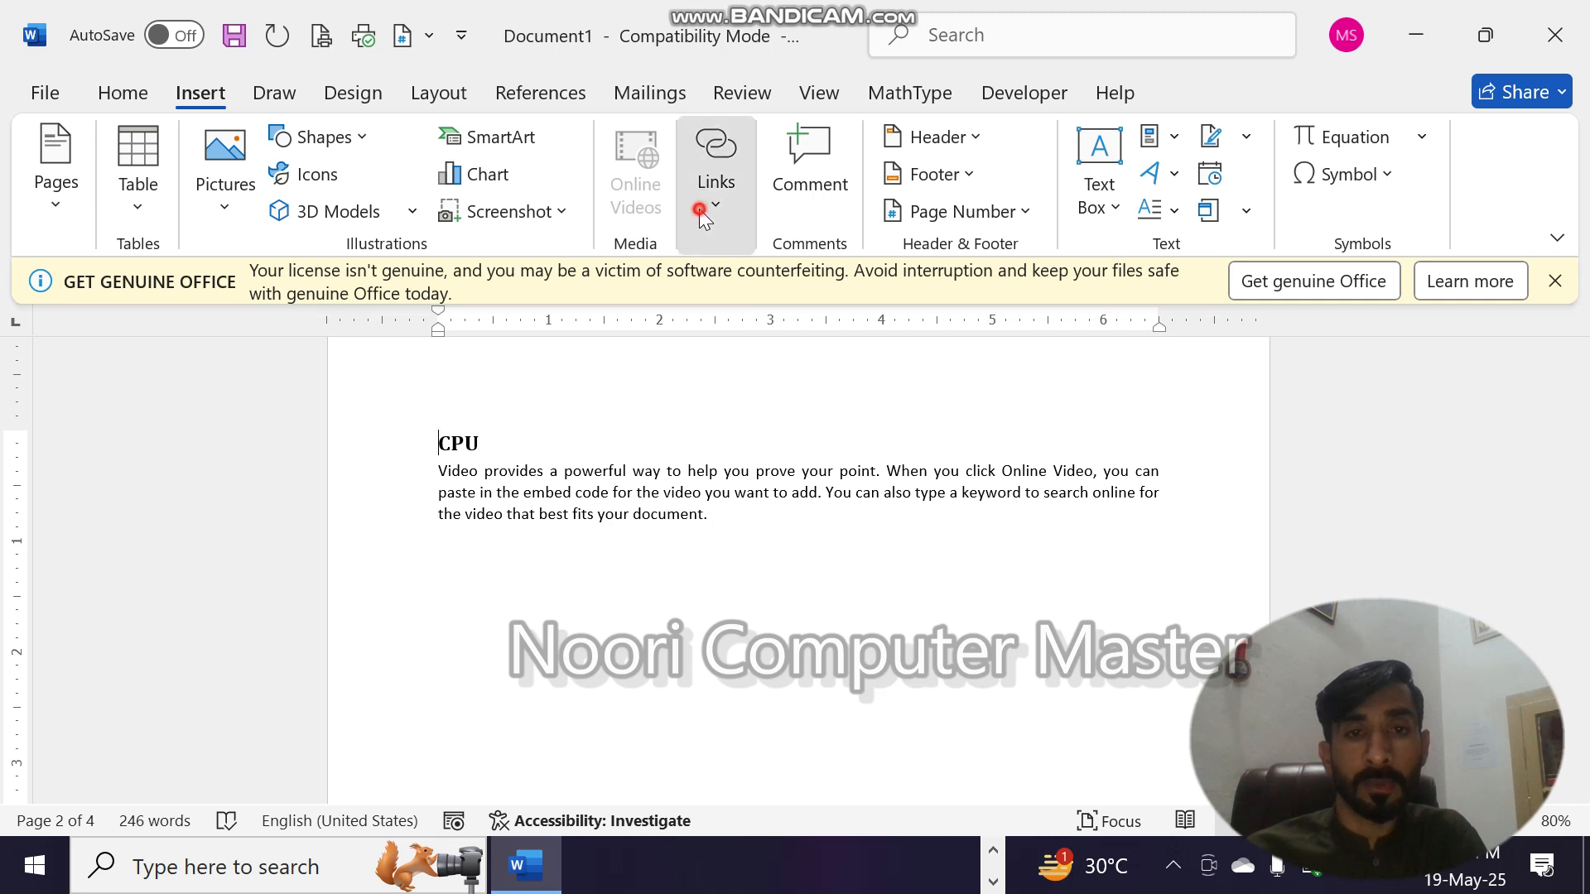
{"action": "left_click", "coordinate": [350, 138]}
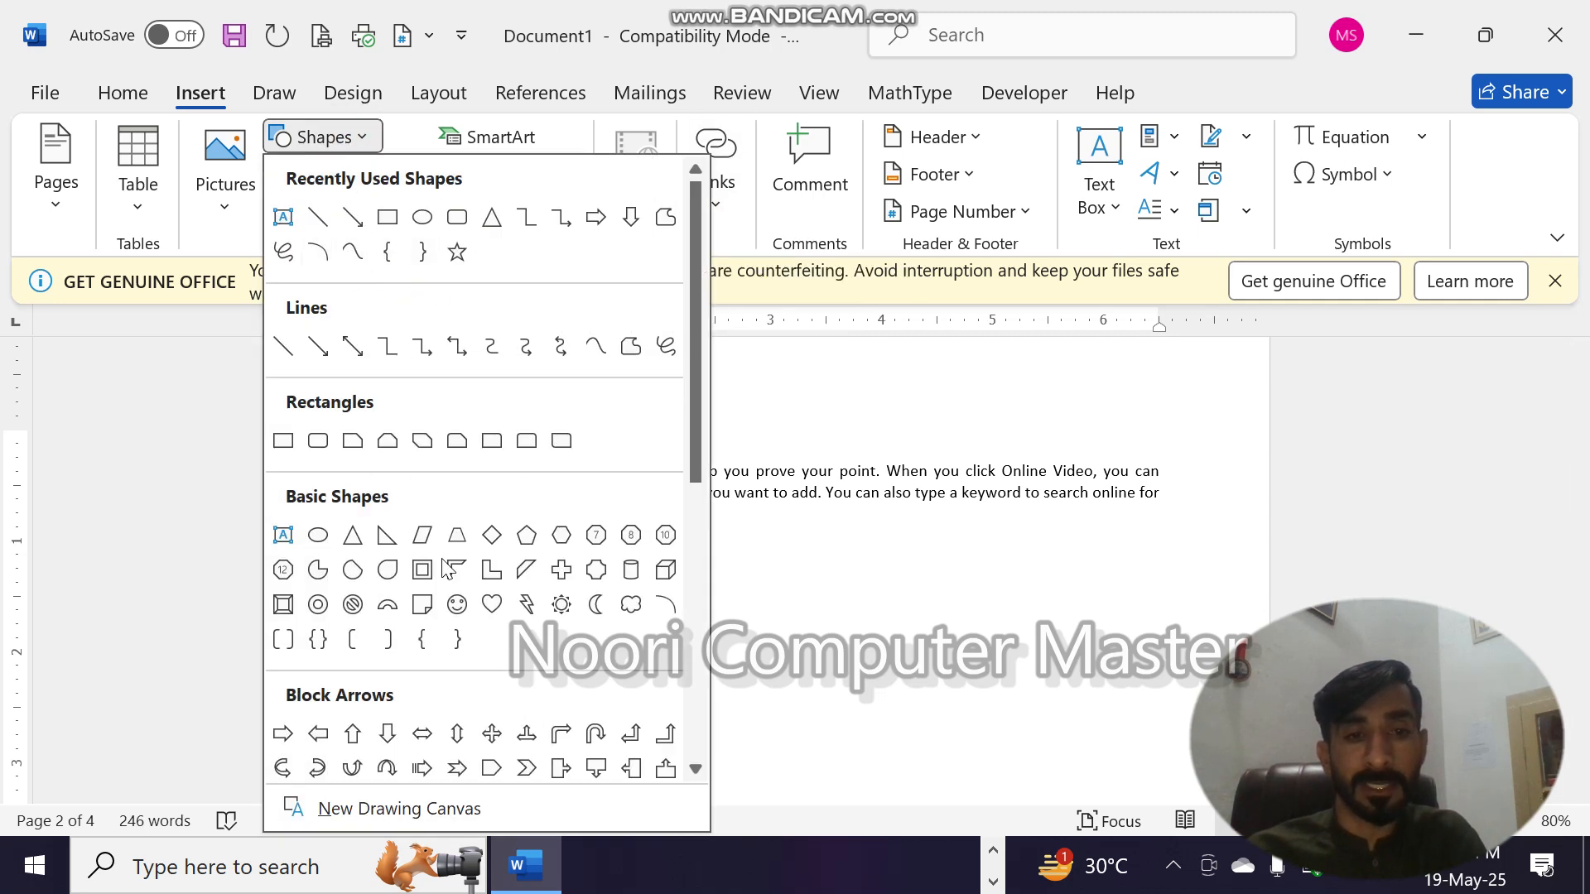
{"action": "scroll", "coordinate": [692, 461], "scroll_direction": "down", "scroll_amount": 2}
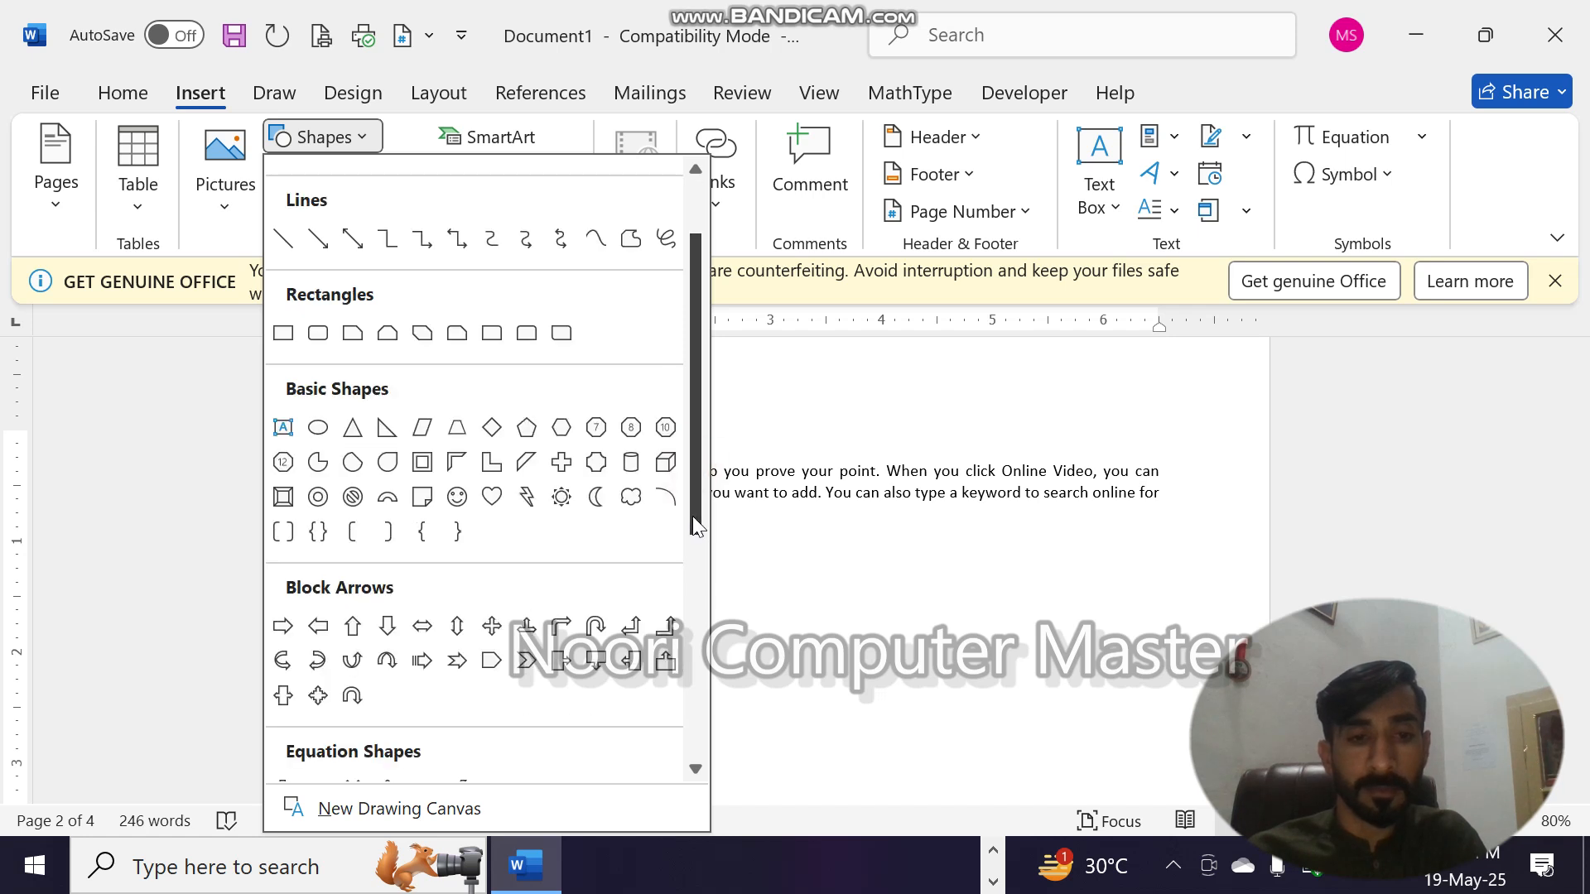
{"action": "left_click", "coordinate": [318, 626]}
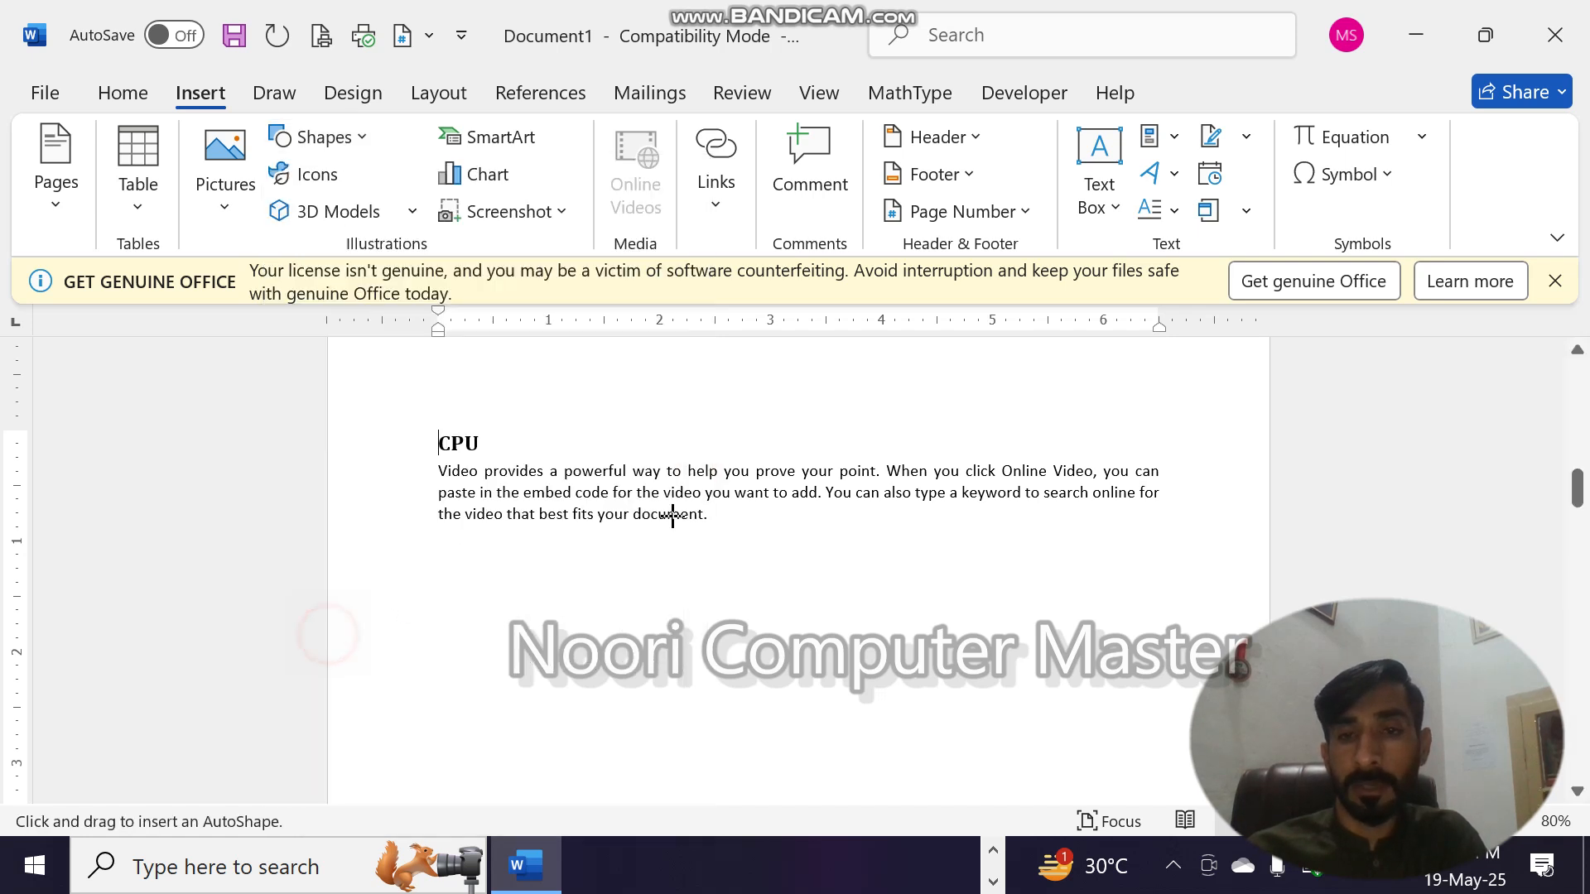
{"action": "mouse_move", "coordinate": [1108, 410]}
{"action": "left_mouse_down"}
{"action": "mouse_move", "coordinate": [1175, 430]}
{"action": "mouse_move", "coordinate": [1163, 439]}
{"action": "left_mouse_up"}
- Hyperlink the left arrow beside the CPU heading to Top of the Document
{"action": "right_click", "coordinate": [1152, 427]}
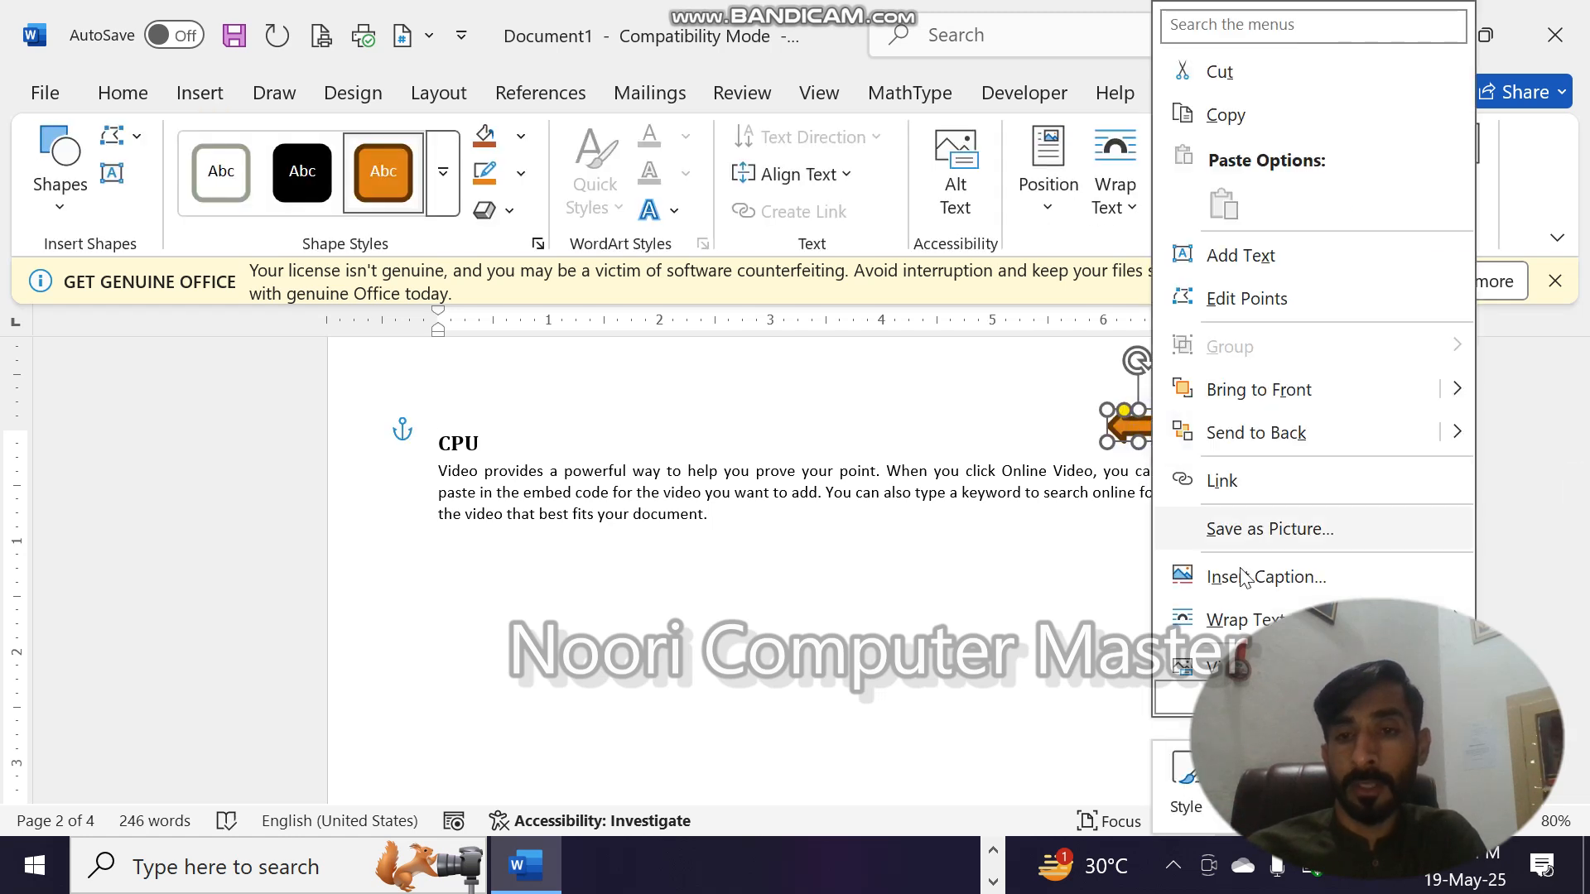
{"action": "left_click", "coordinate": [1223, 481]}
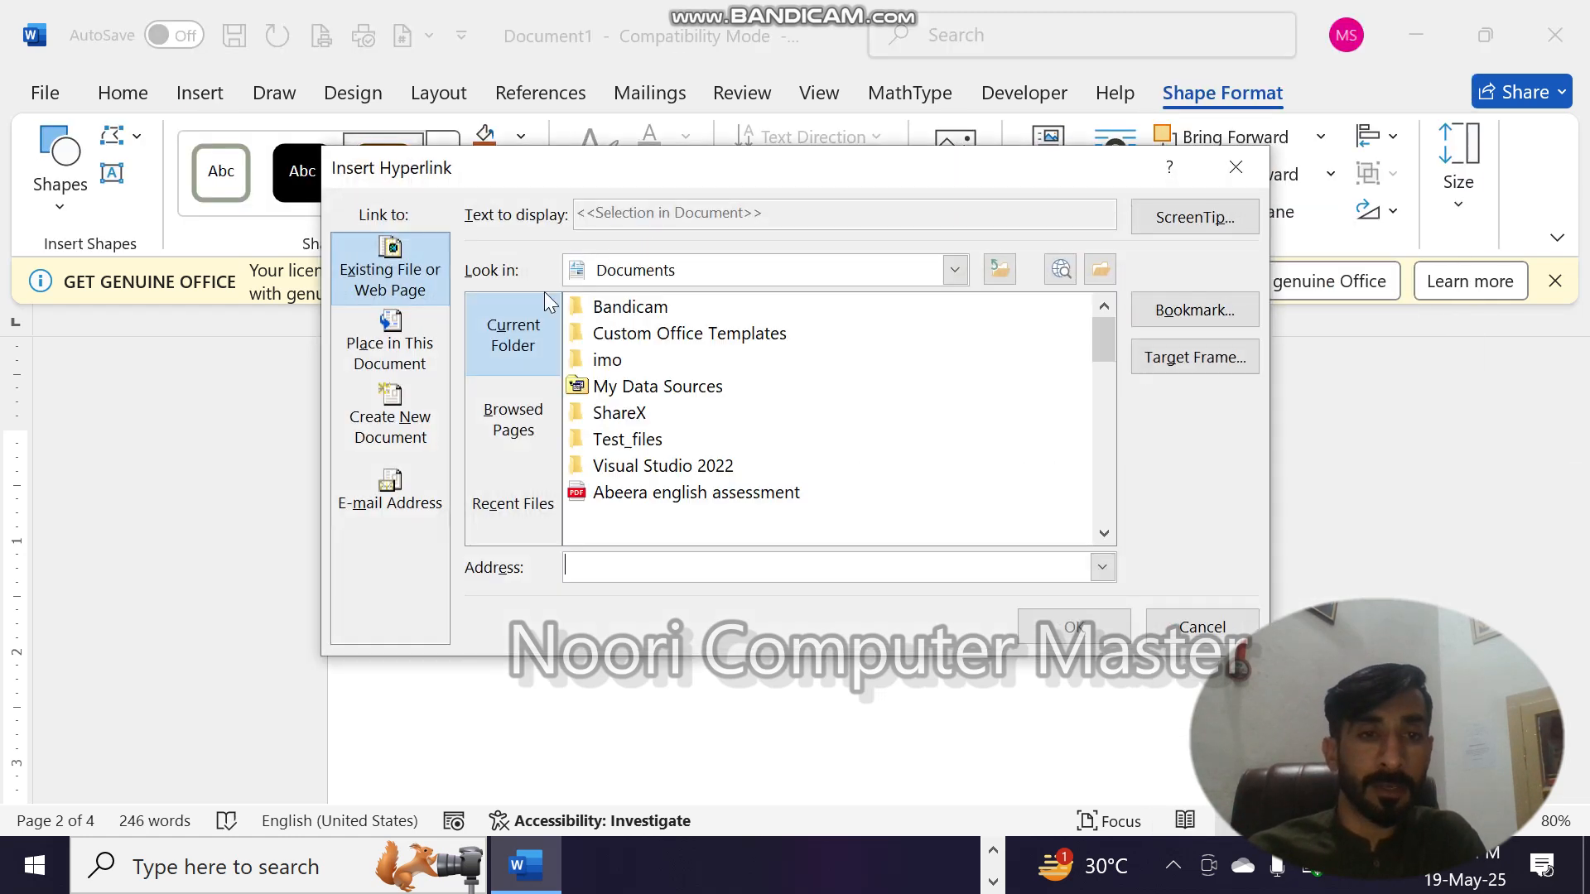
{"action": "left_click", "coordinate": [403, 359]}
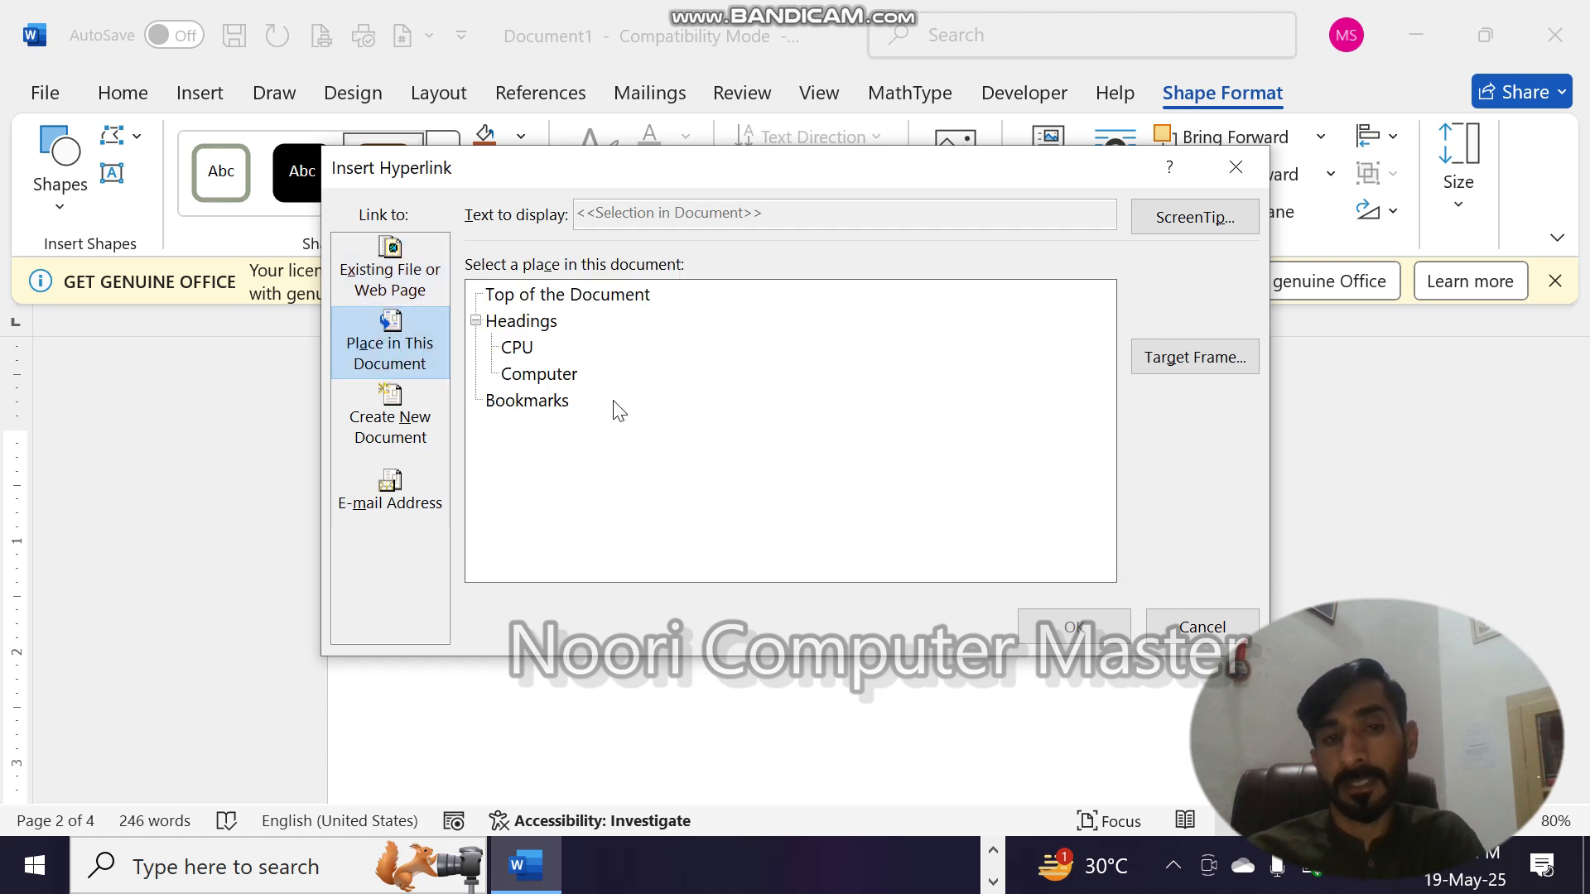
{"action": "left_click", "coordinate": [563, 295]}
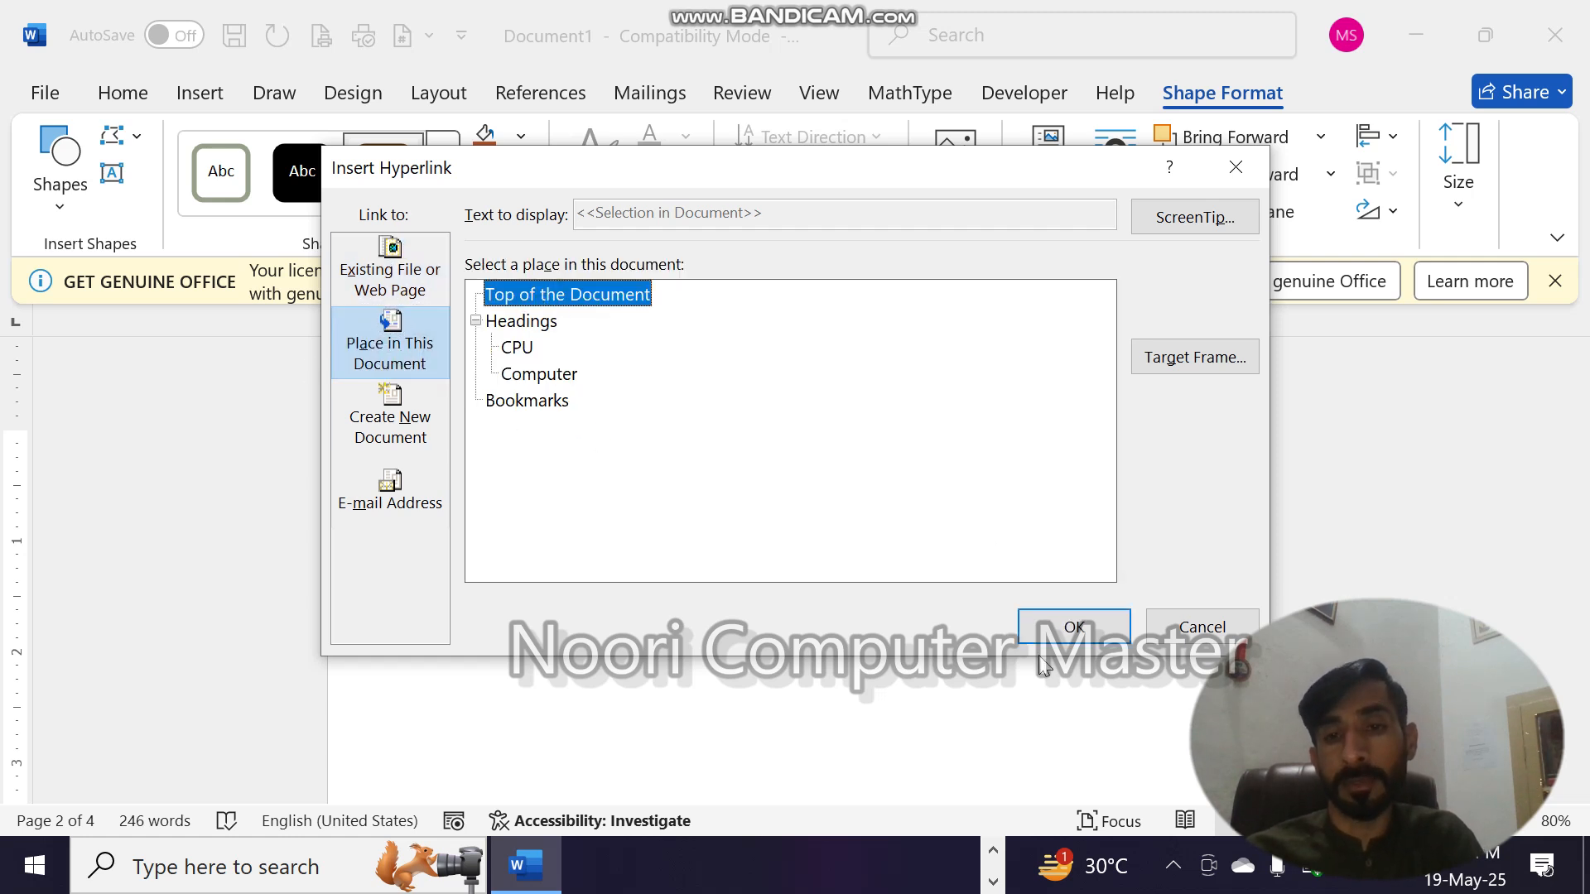
{"action": "left_click", "coordinate": [1064, 621]}
{"action": "left_click", "coordinate": [1106, 570]}
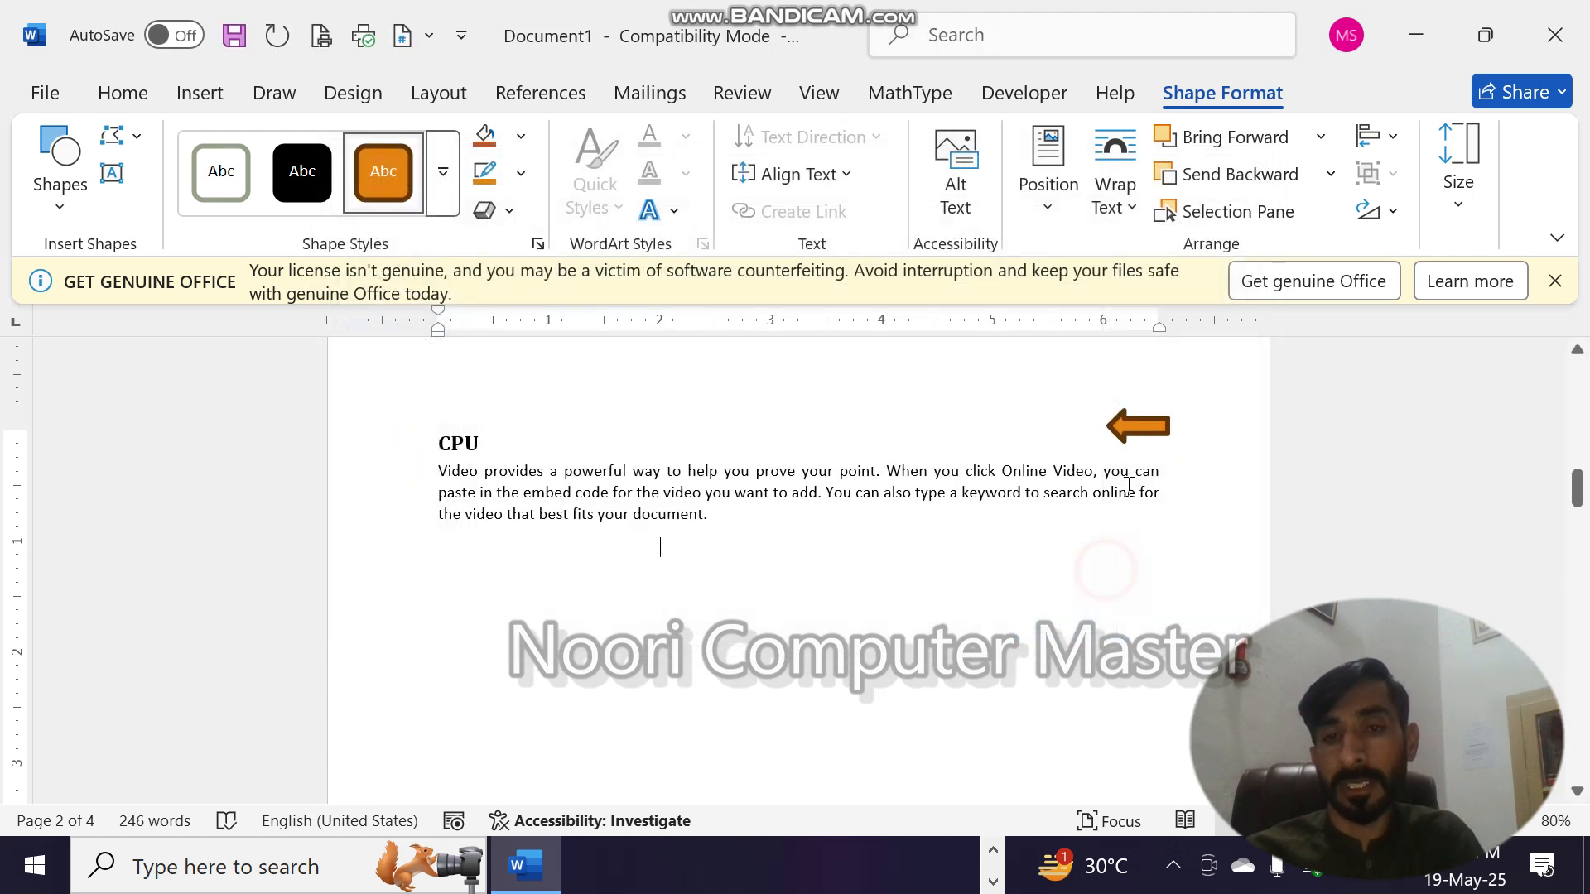
- Copy the linked arrow to the right end of the Computer heading line on page 3 and test its link to the contents page
{"action": "left_click", "coordinate": [1126, 437]}
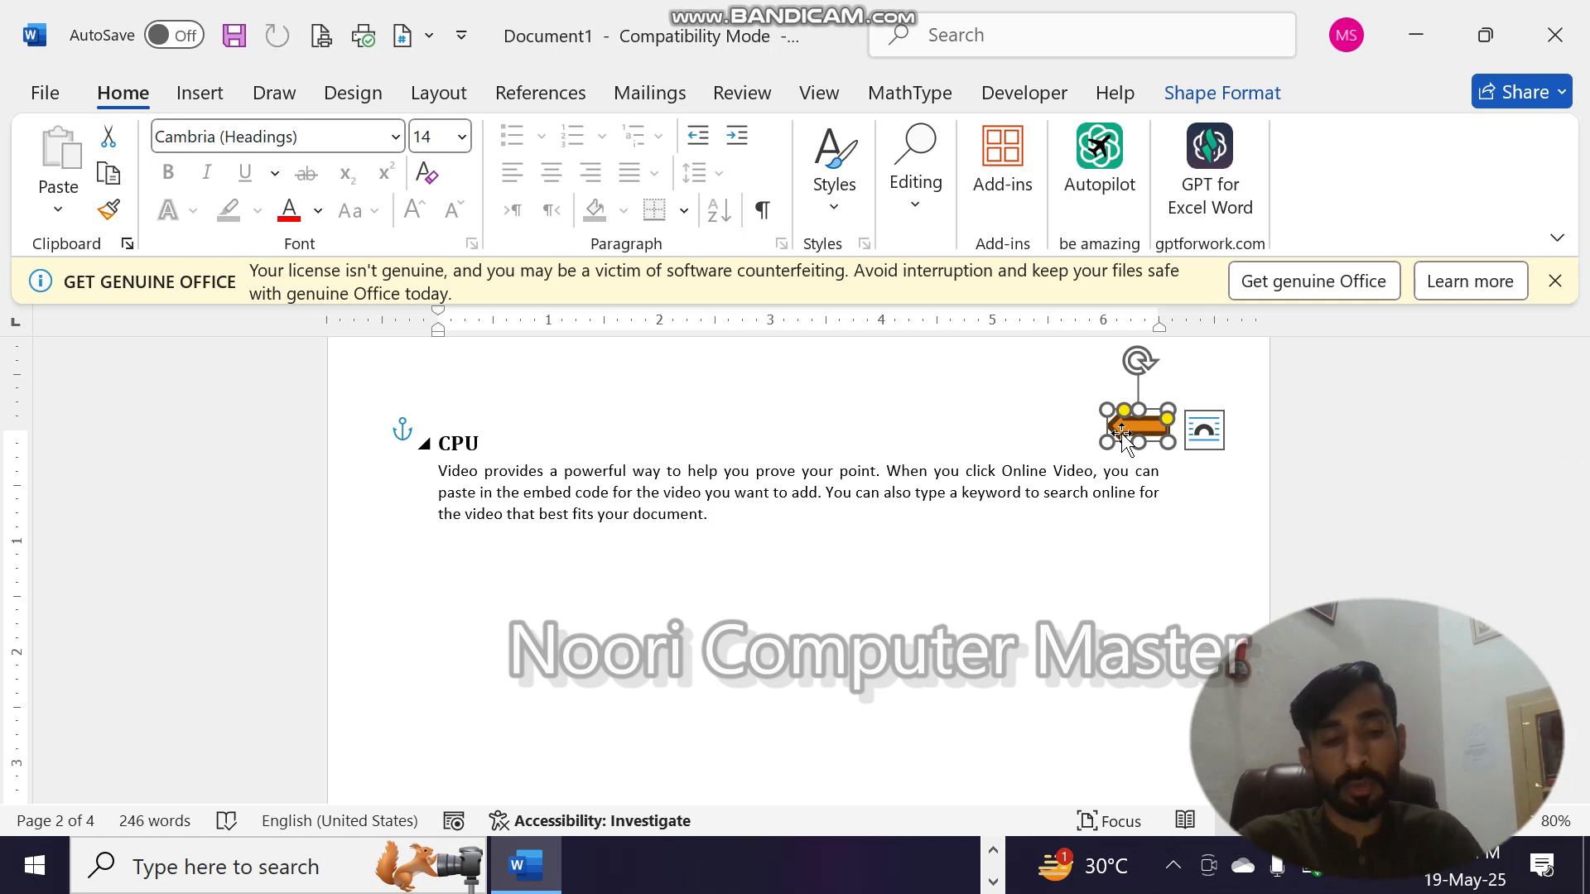
{"action": "key", "text": "ctrl+c"}
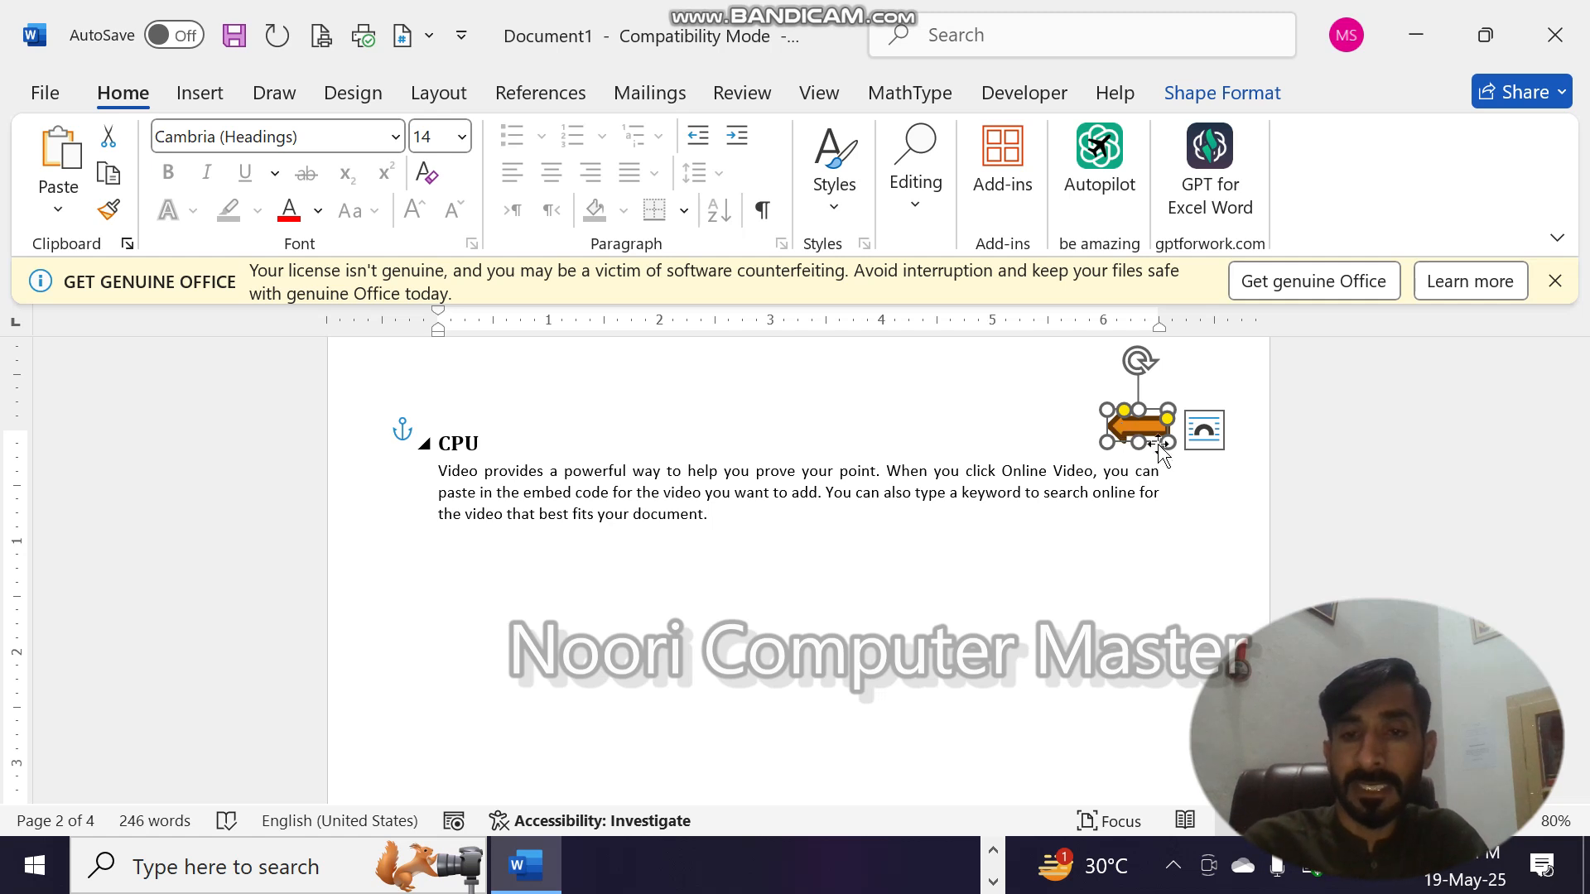
{"action": "left_click", "coordinate": [1201, 487]}
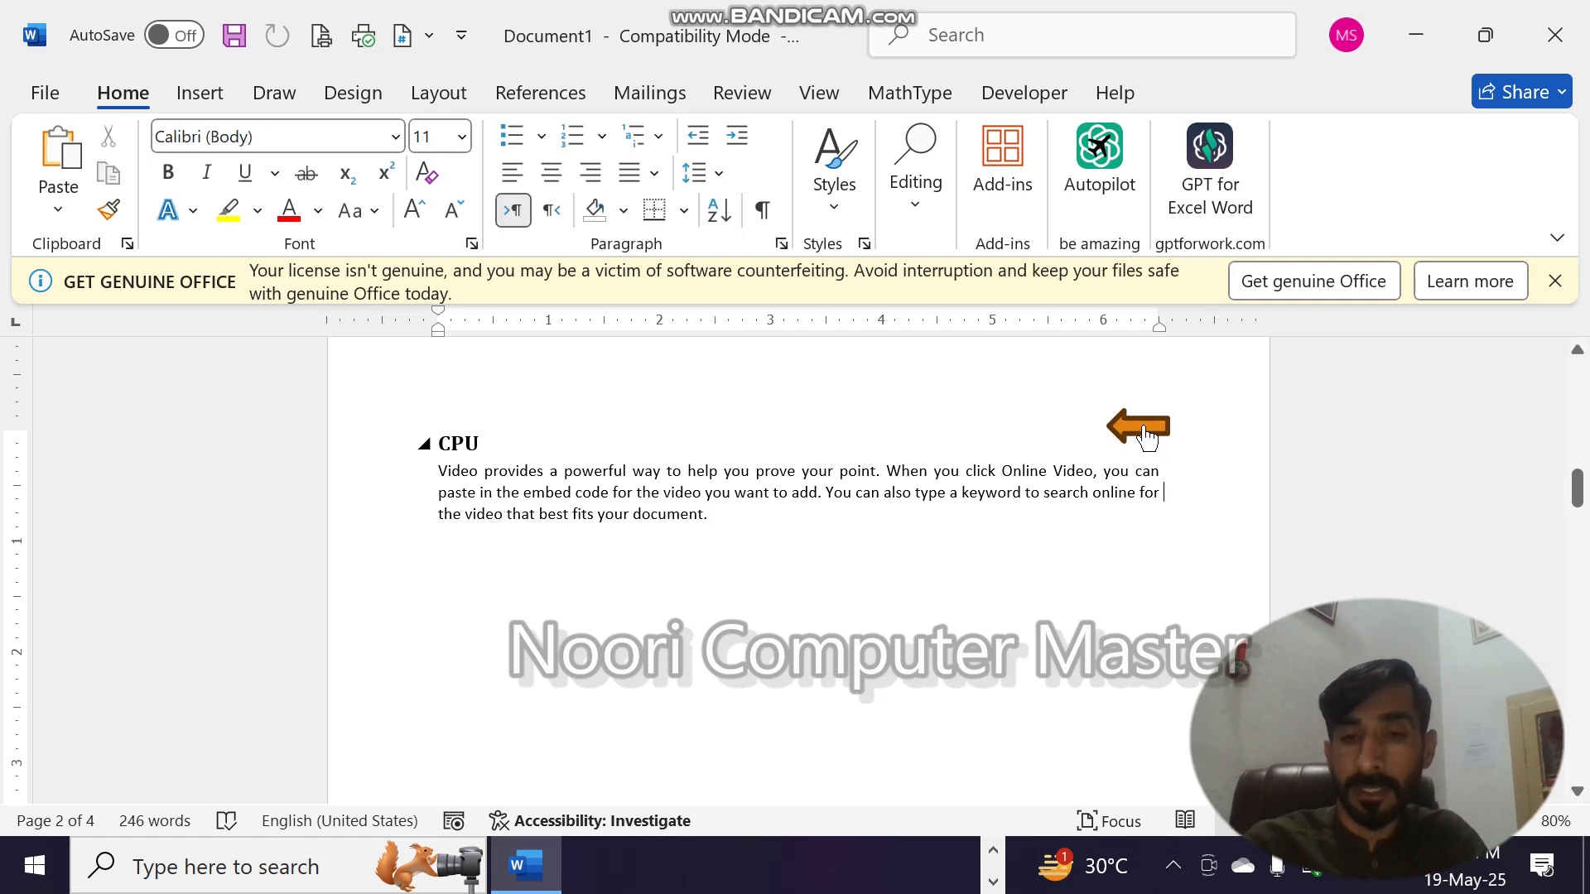
{"action": "left_click", "coordinate": [1142, 428], "text": "ctrl"}
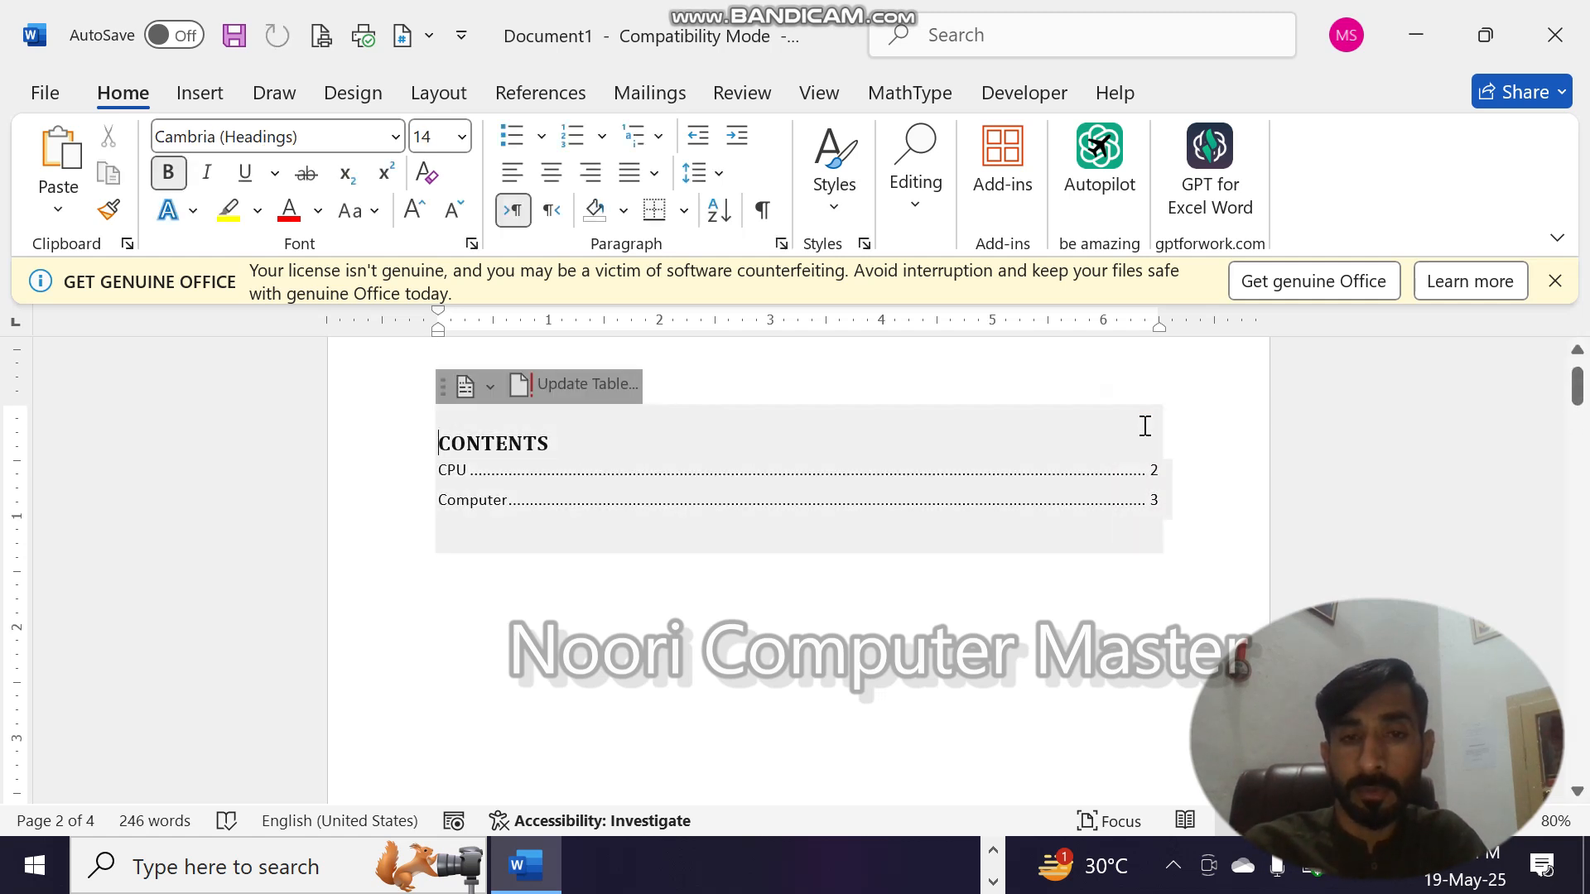
{"action": "left_click", "coordinate": [471, 500]}
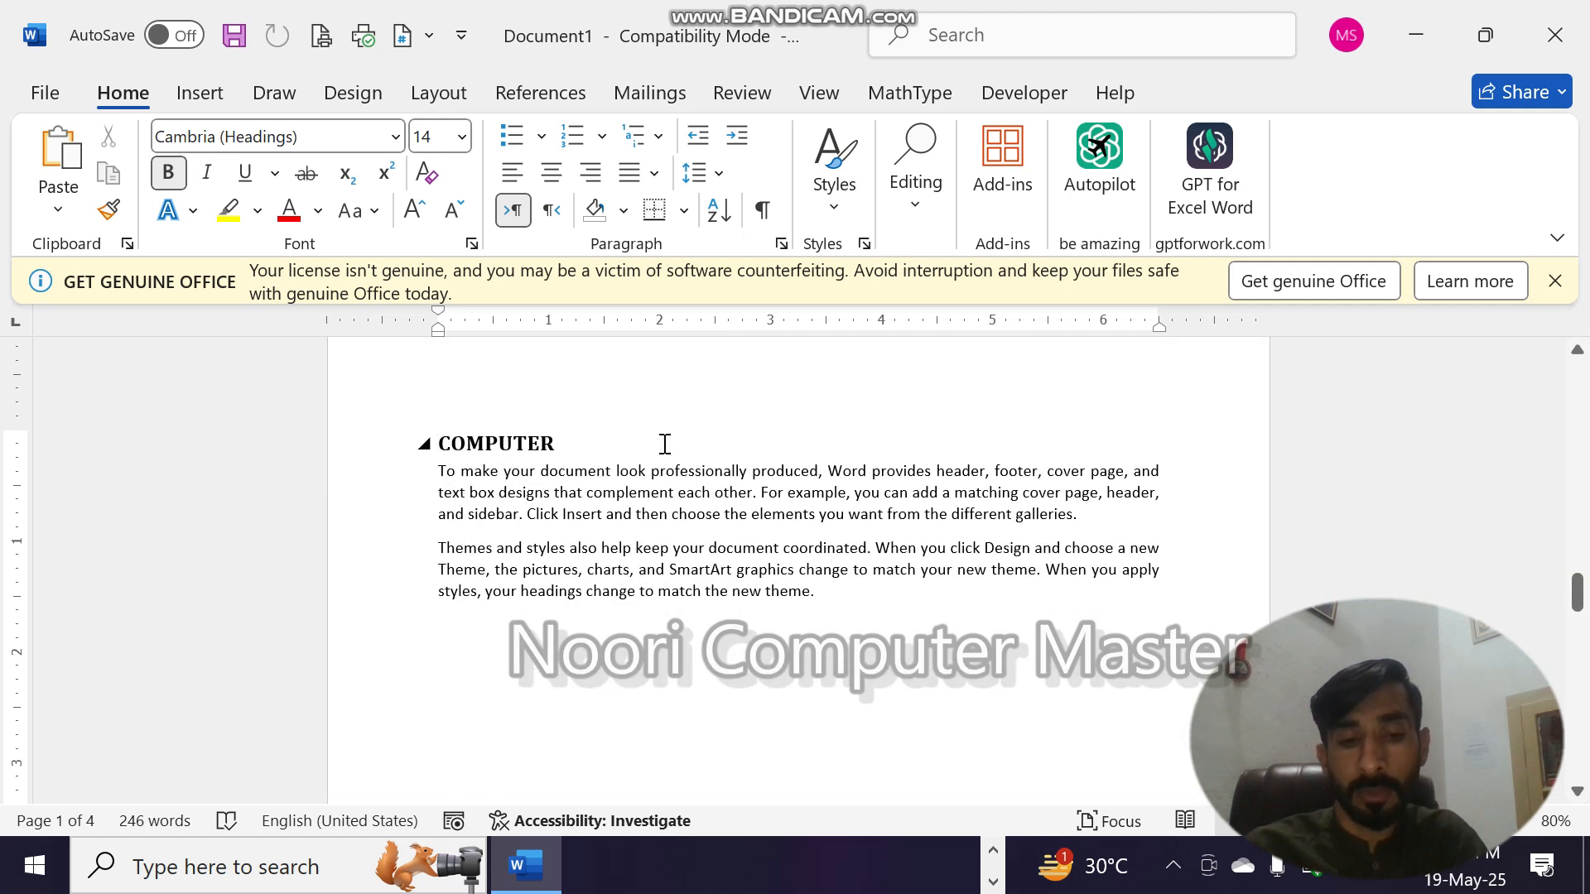
{"action": "key", "text": "ctrl+v"}
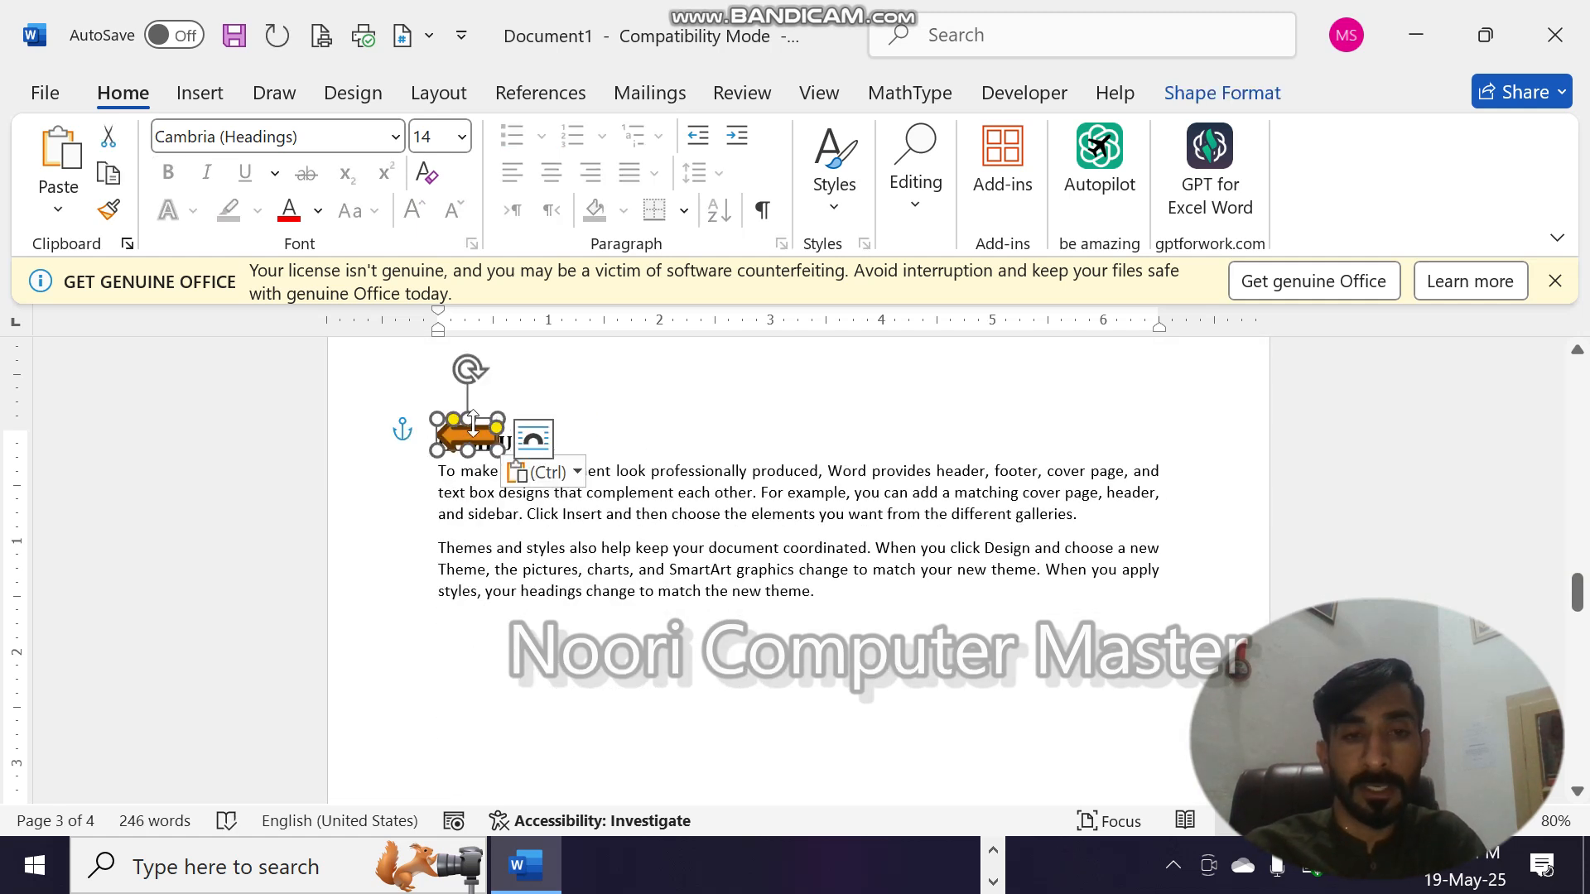
{"action": "left_click_drag", "start_coordinate": [479, 425], "coordinate": [1161, 419]}
{"action": "left_click", "coordinate": [1189, 496]}
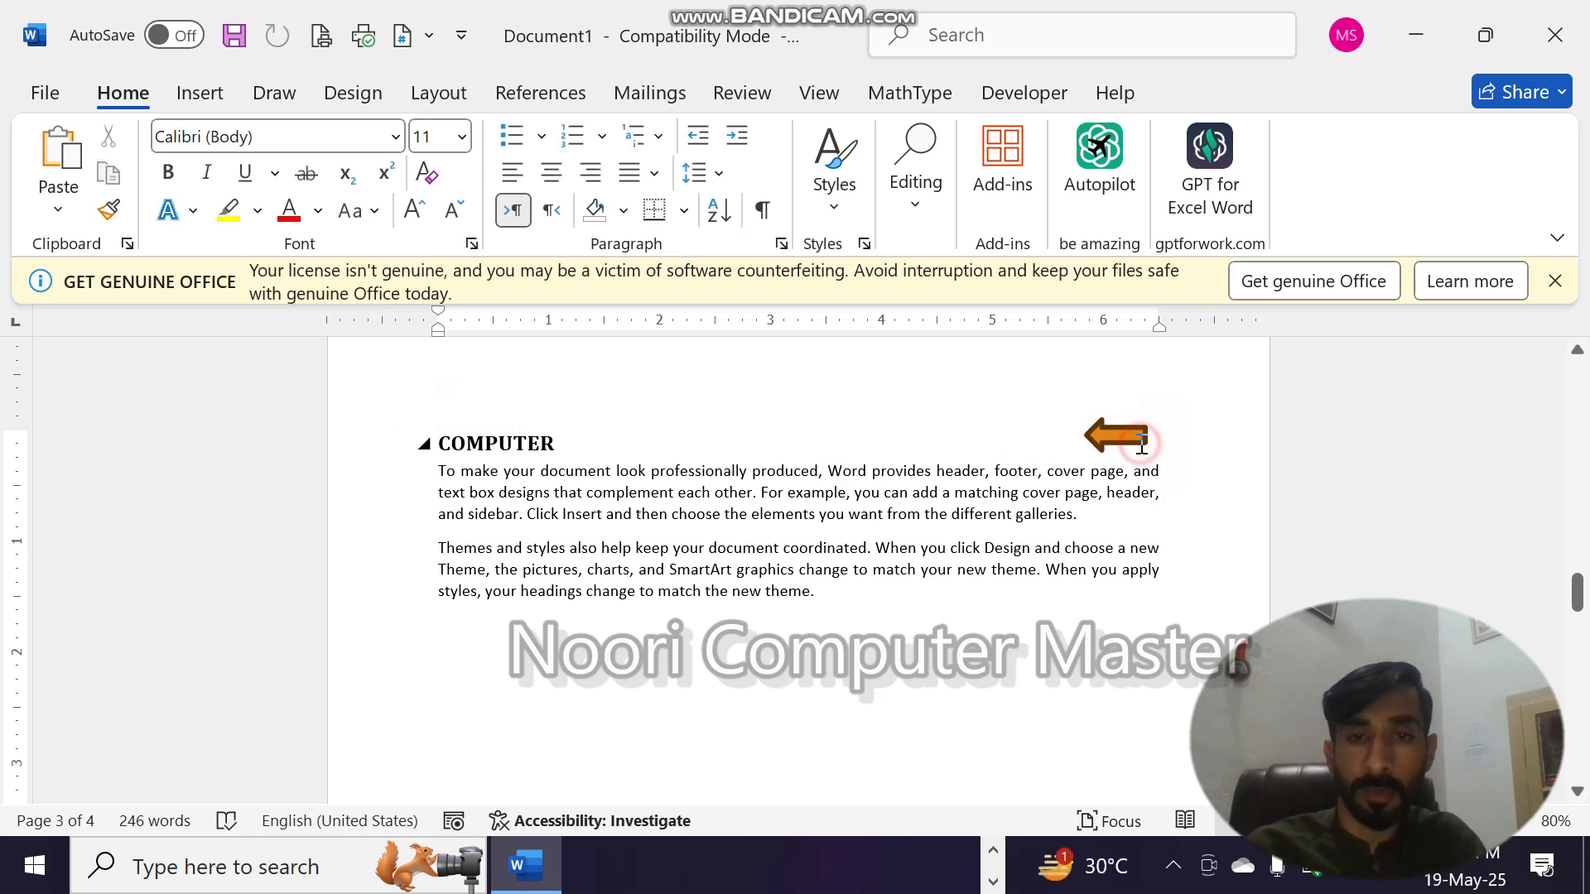
{"action": "left_click", "coordinate": [1141, 447], "text": "ctrl"}
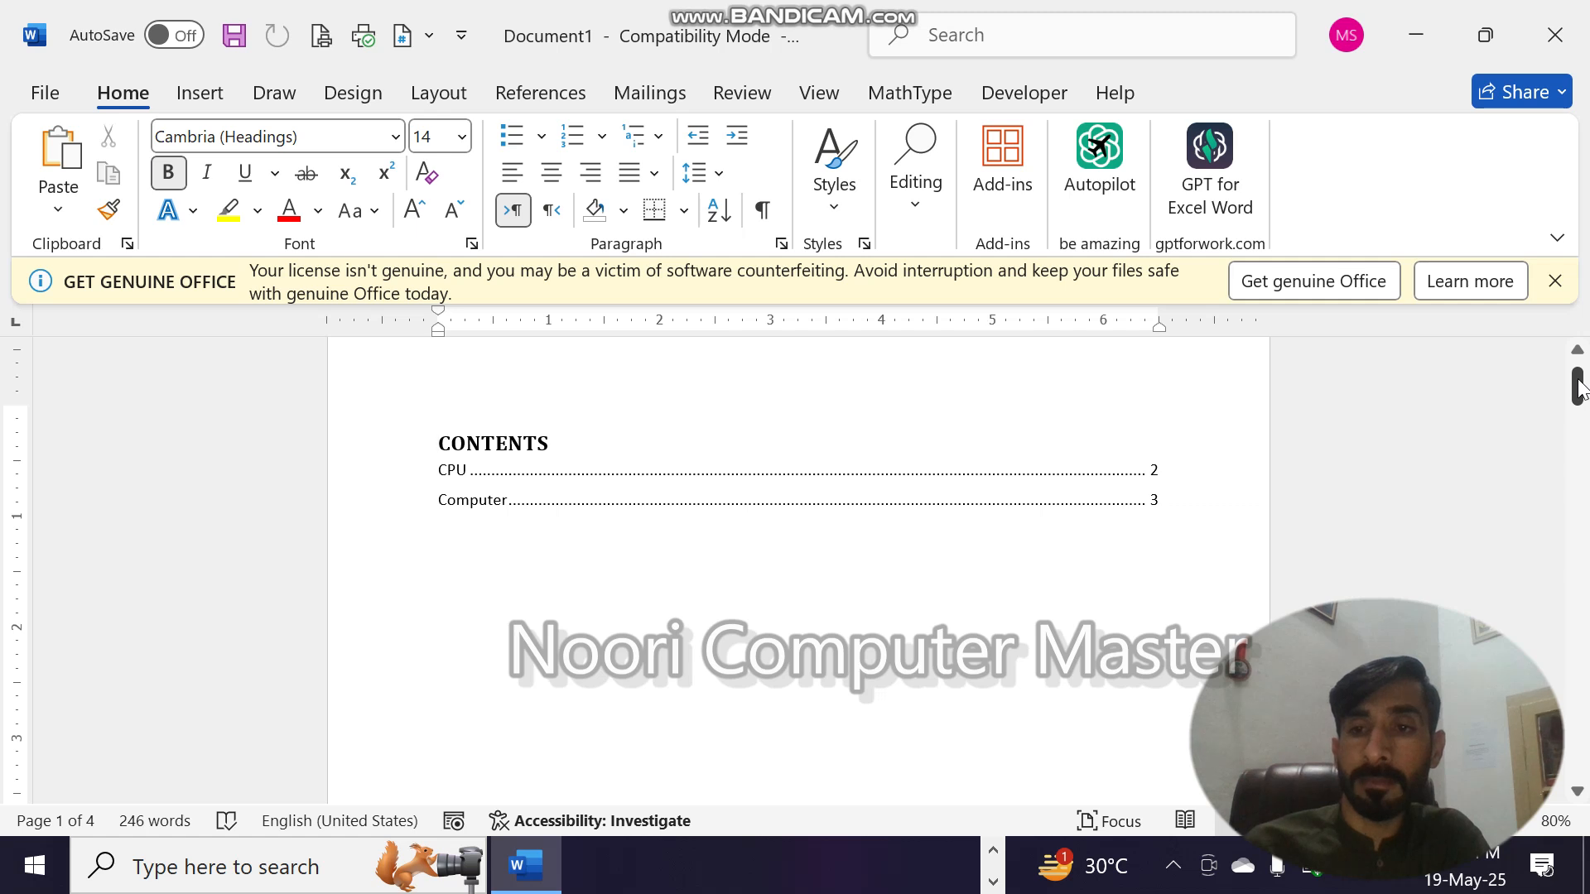
- Add the title line "Keyboard" above the "Save time in Word" paragraph on page 4
{"action": "left_click_drag", "start_coordinate": [1577, 385], "coordinate": [1583, 712]}
{"action": "left_click", "coordinate": [439, 464]}
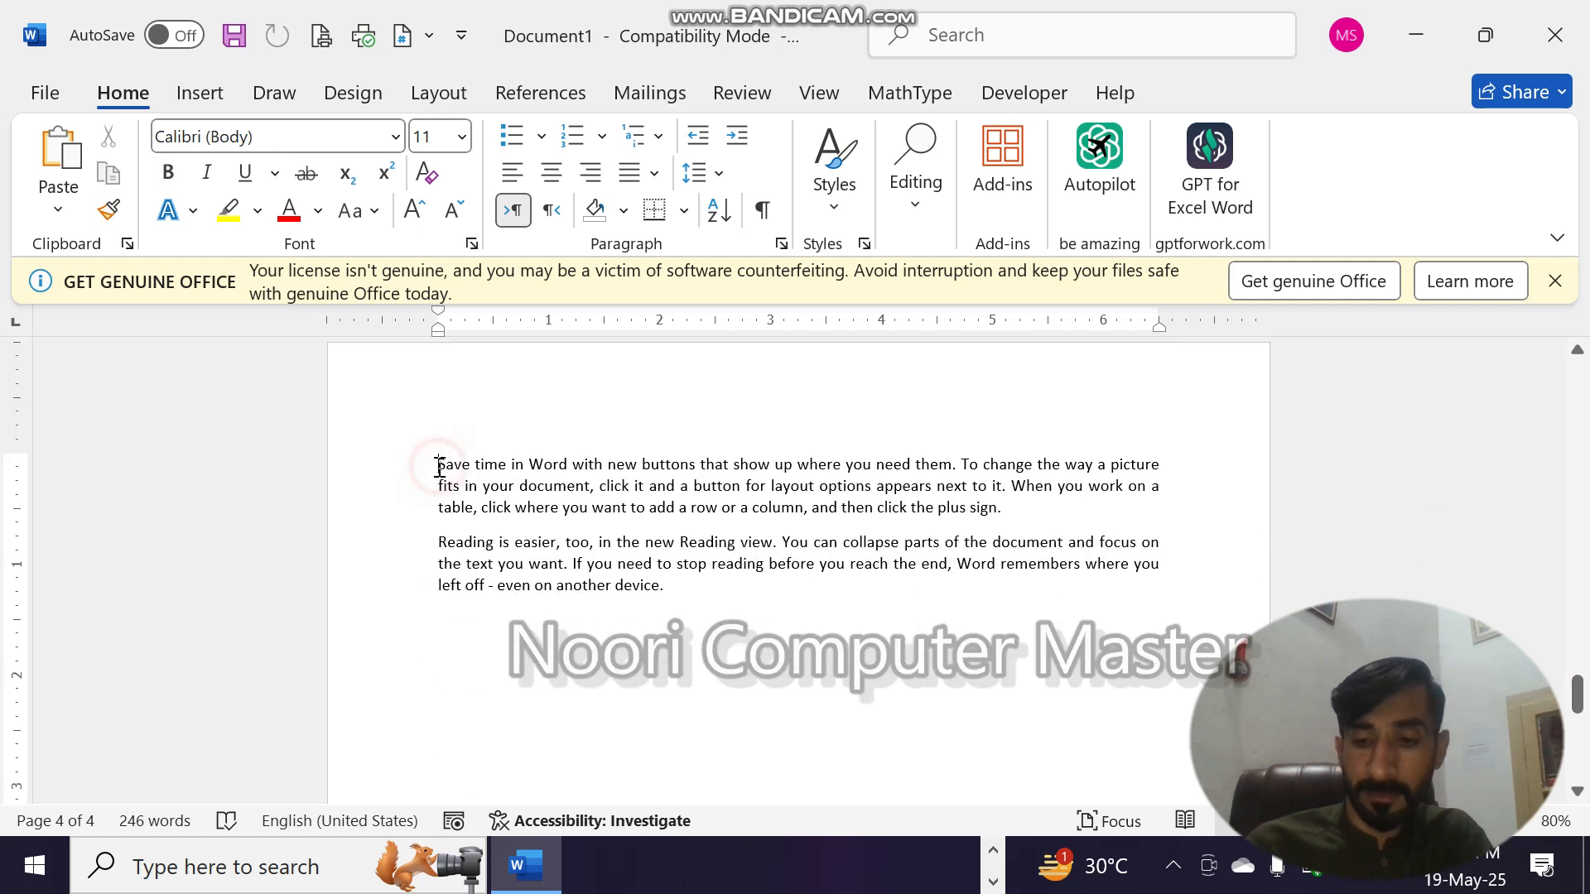
{"action": "key", "text": "Return"}
{"action": "type", "text": "K"}
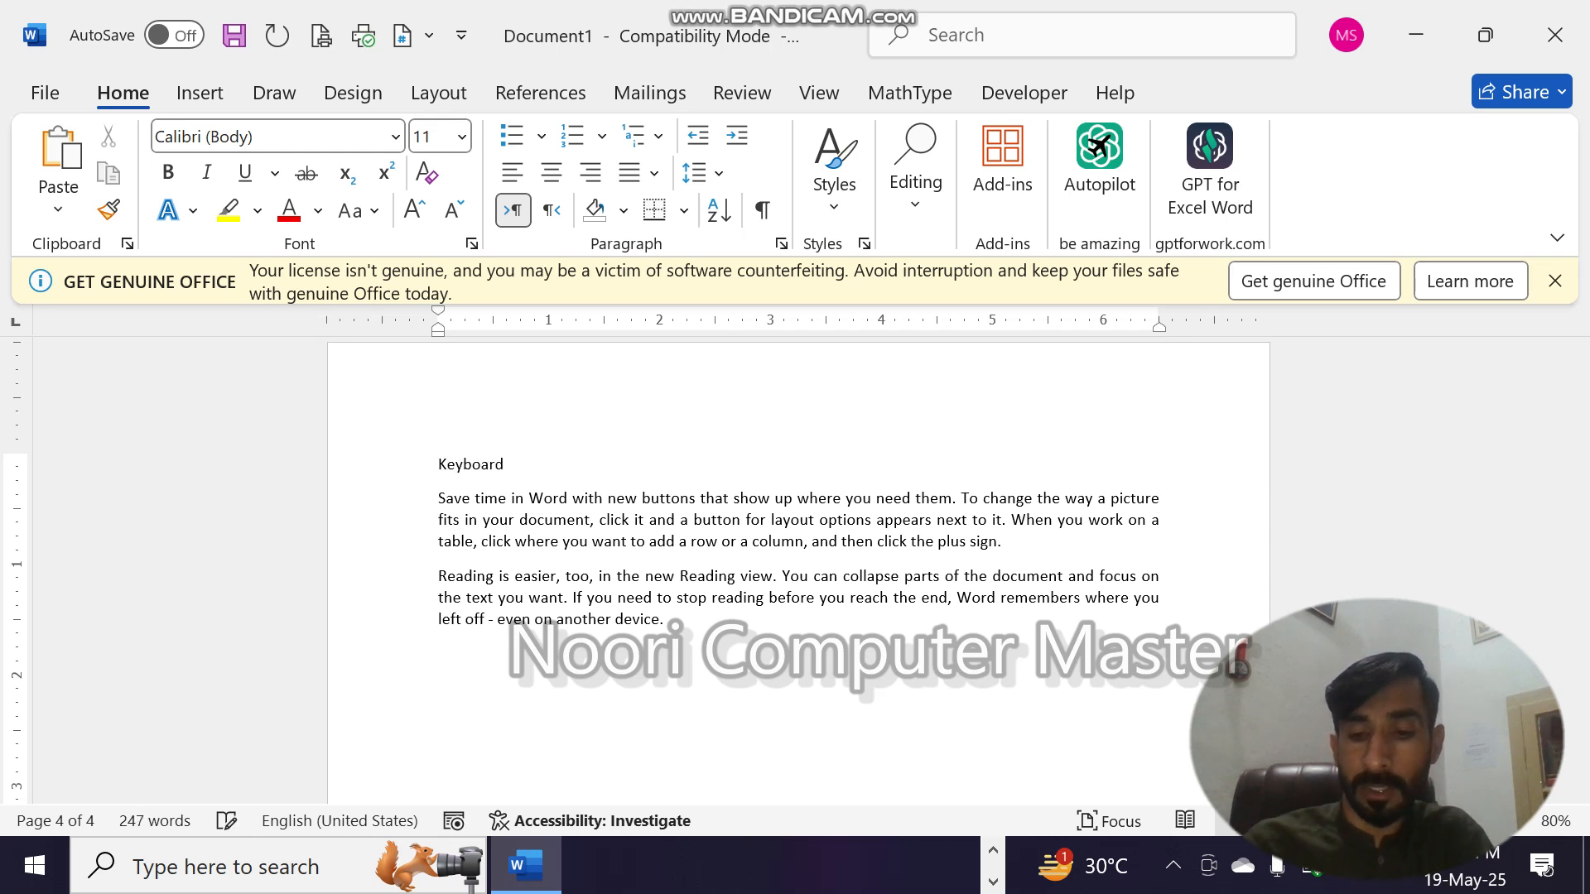
{"action": "type", "text": "eyboard"}
- Select the "Keyboard" title line and apply the Heading 1 style to it
{"action": "key", "text": "shift+Left"}
{"action": "key", "text": "shift+Left"}
{"action": "key", "text": "shift+Left"}
{"action": "key", "text": "shift+Left"}
{"action": "key", "text": "shift+Left"}
{"action": "key", "text": "shift+Left"}
{"action": "key", "text": "shift+Left"}
{"action": "key", "text": "shift+Left"}
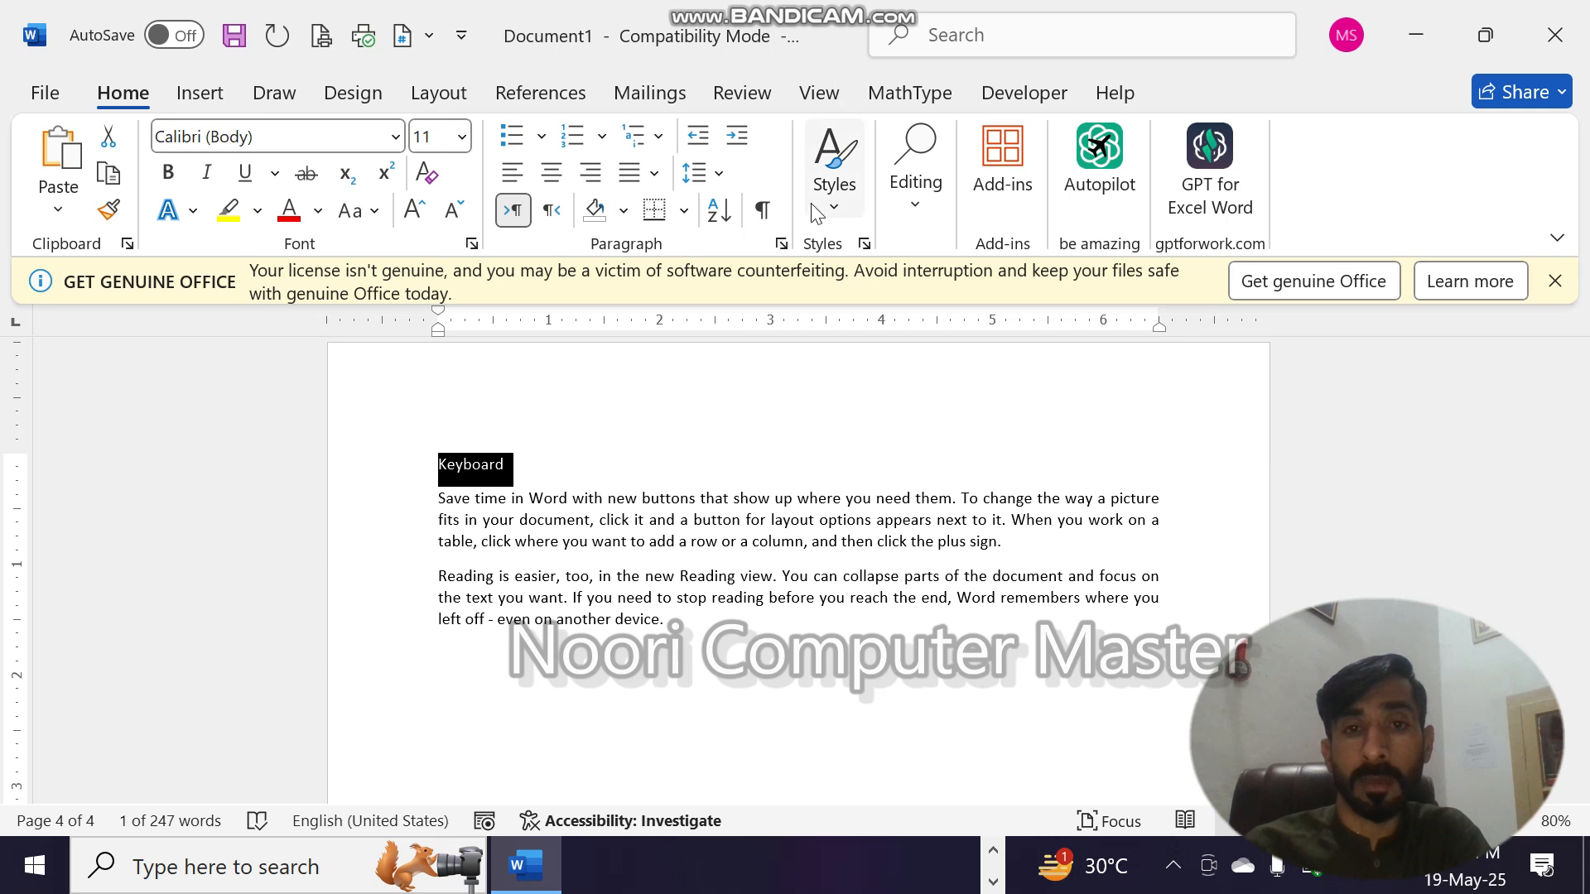
{"action": "left_click", "coordinate": [834, 186]}
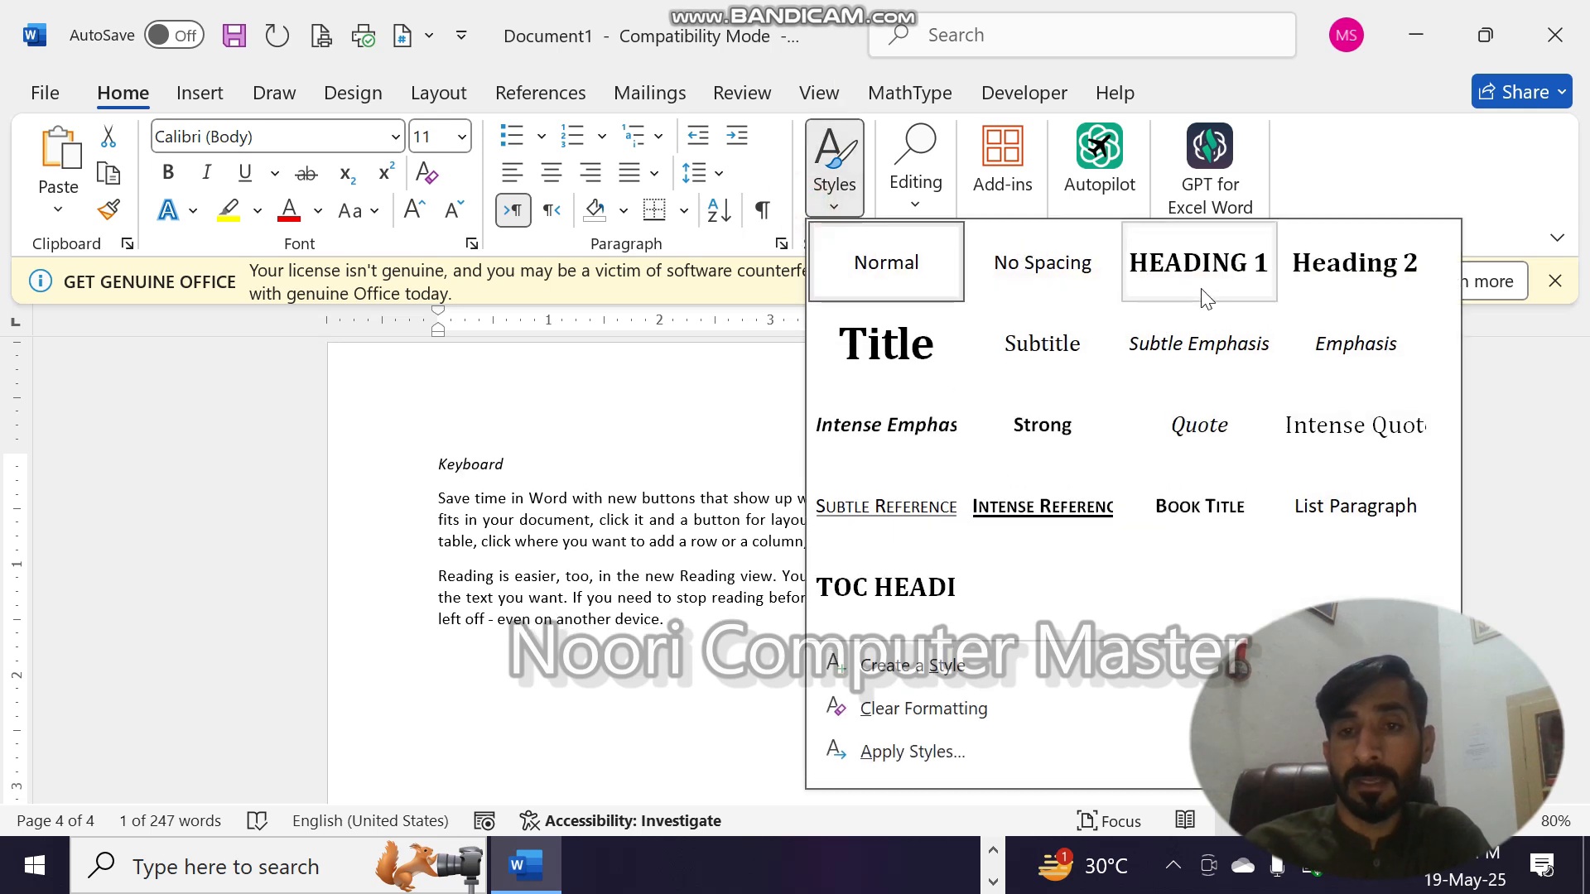
{"action": "left_click", "coordinate": [1201, 289]}
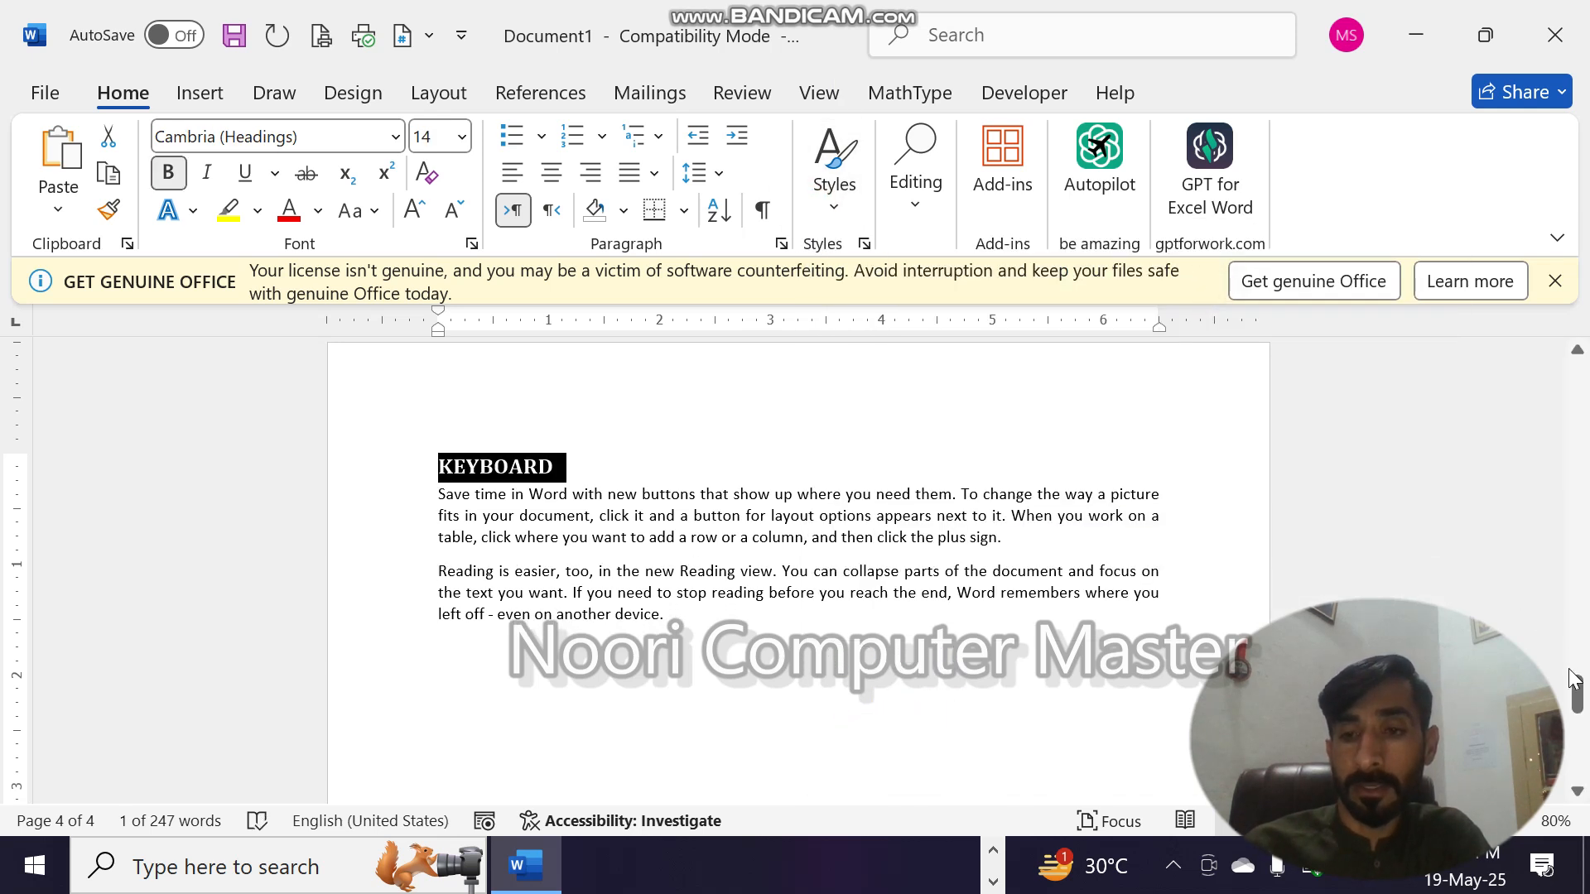
- Update the entire table of contents on page 1 to include the Keyboard heading
{"action": "left_click_drag", "start_coordinate": [1573, 679], "coordinate": [1575, 377]}
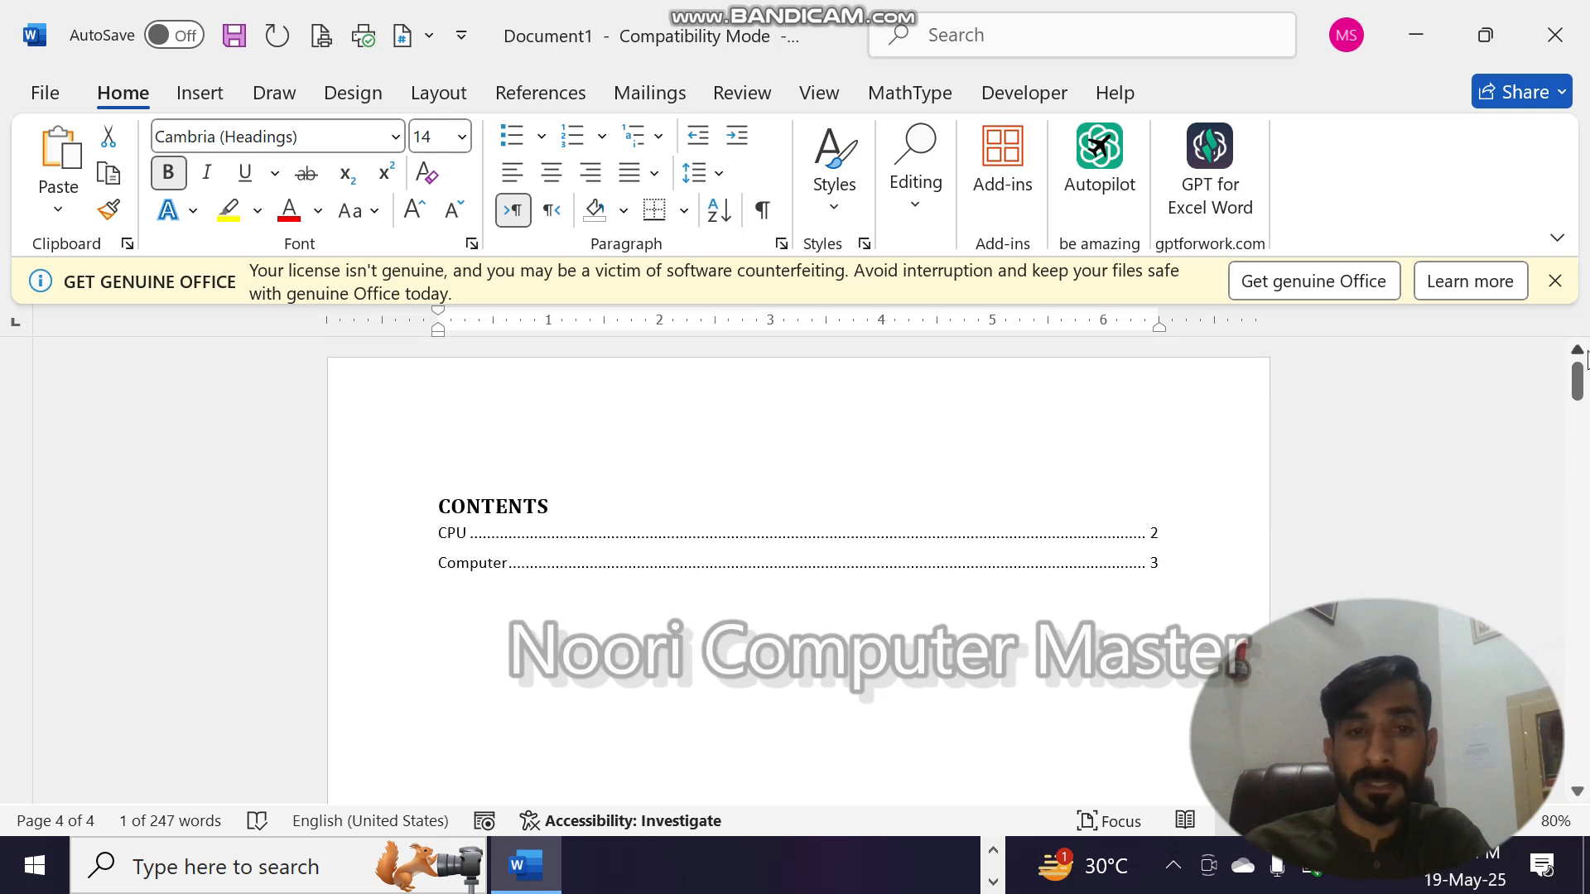
{"action": "left_click", "coordinate": [561, 495]}
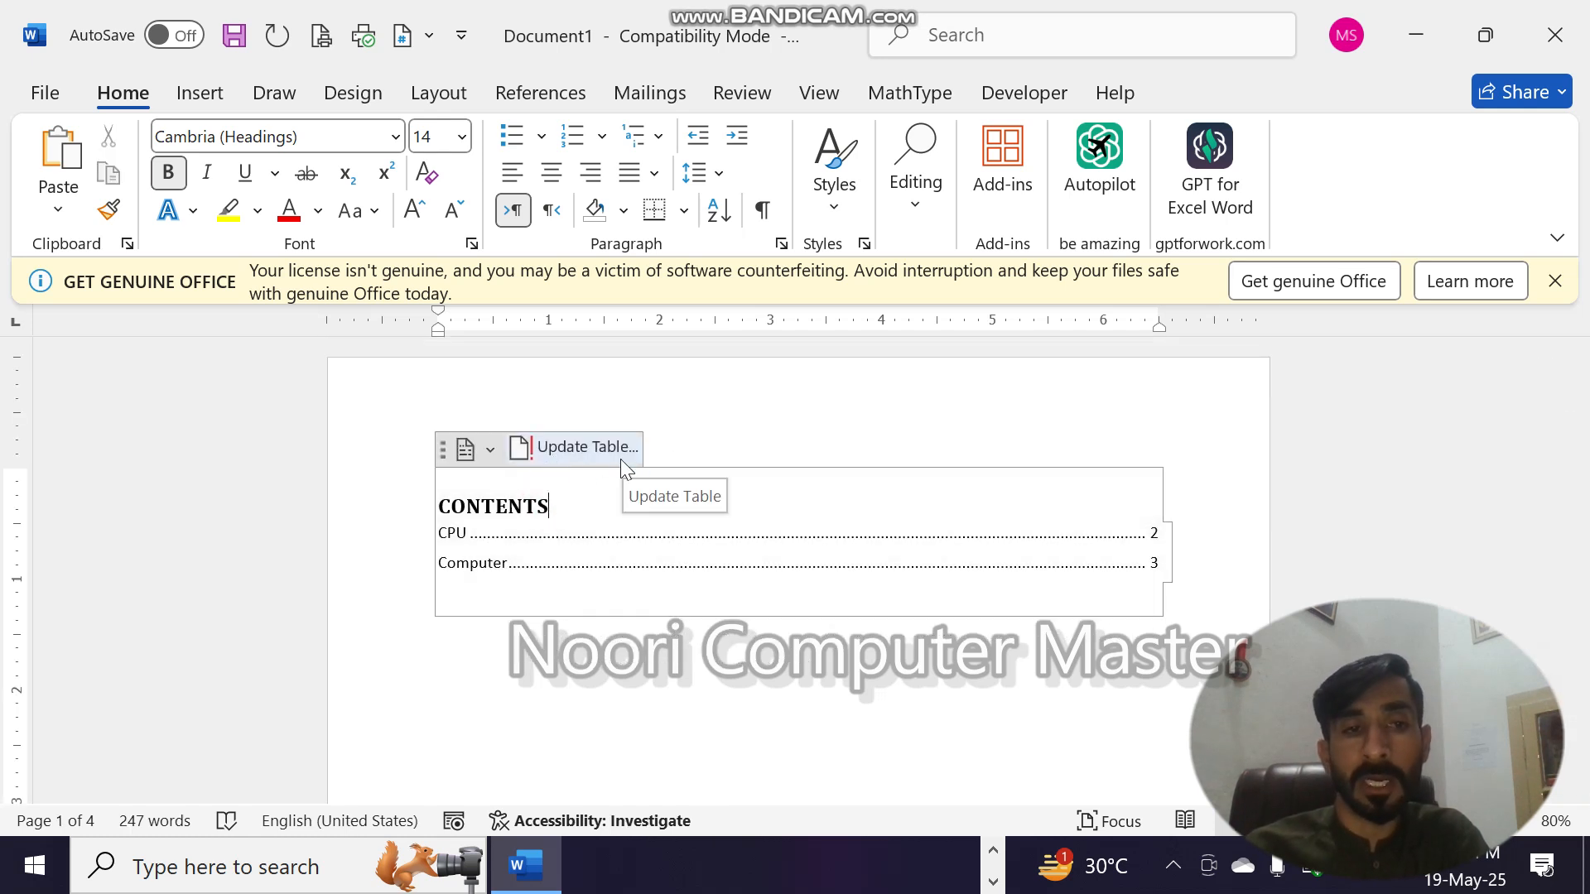
{"action": "left_click", "coordinate": [529, 81]}
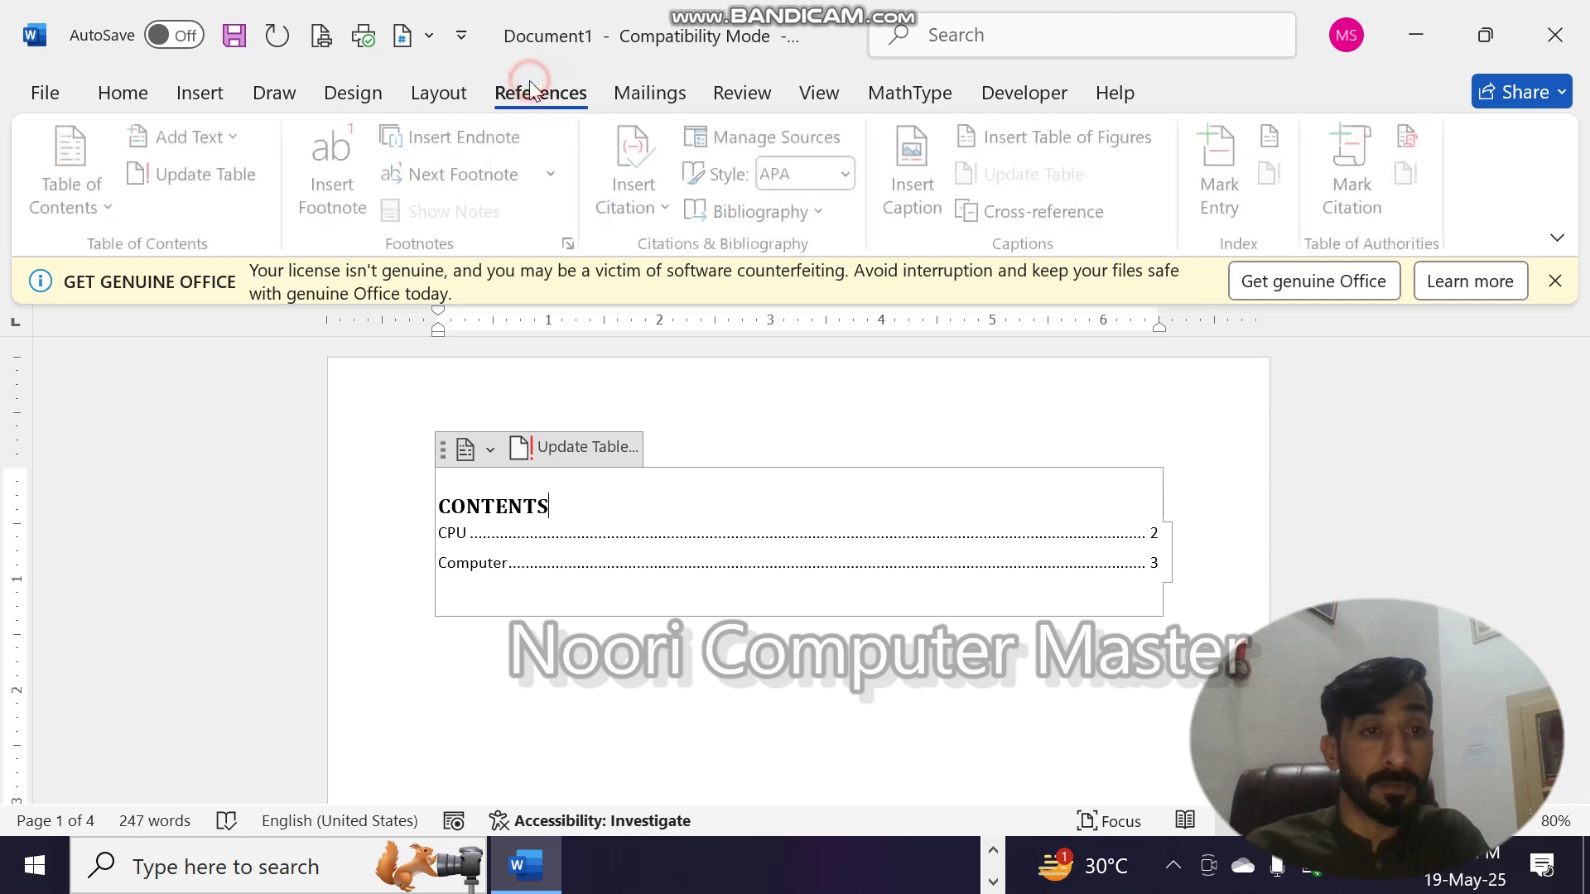
{"action": "left_click", "coordinate": [215, 176]}
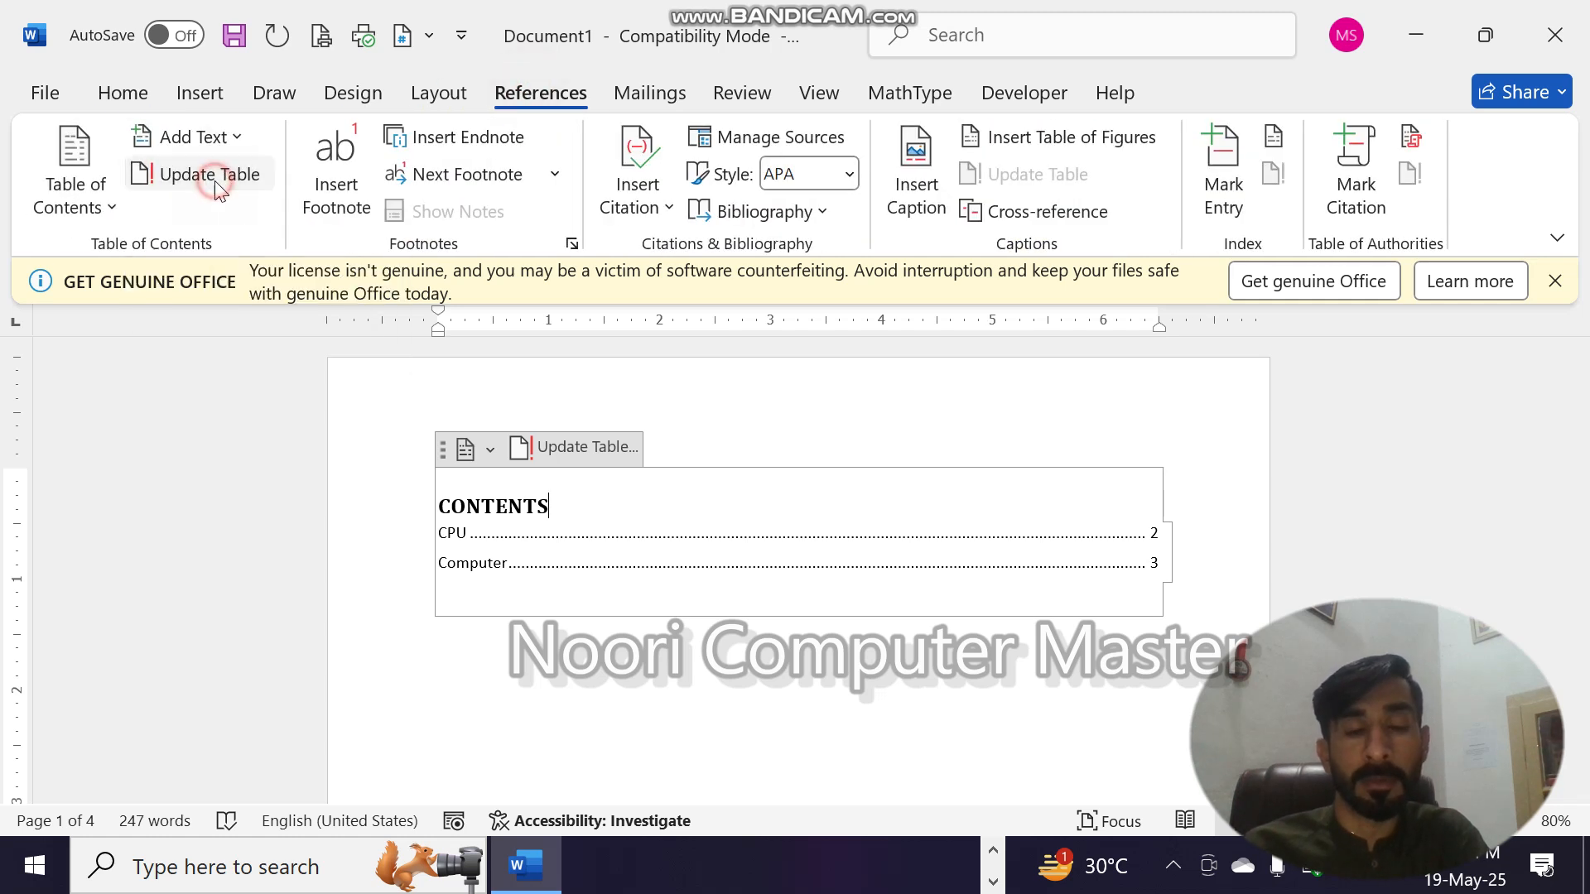
{"action": "left_click", "coordinate": [799, 479]}
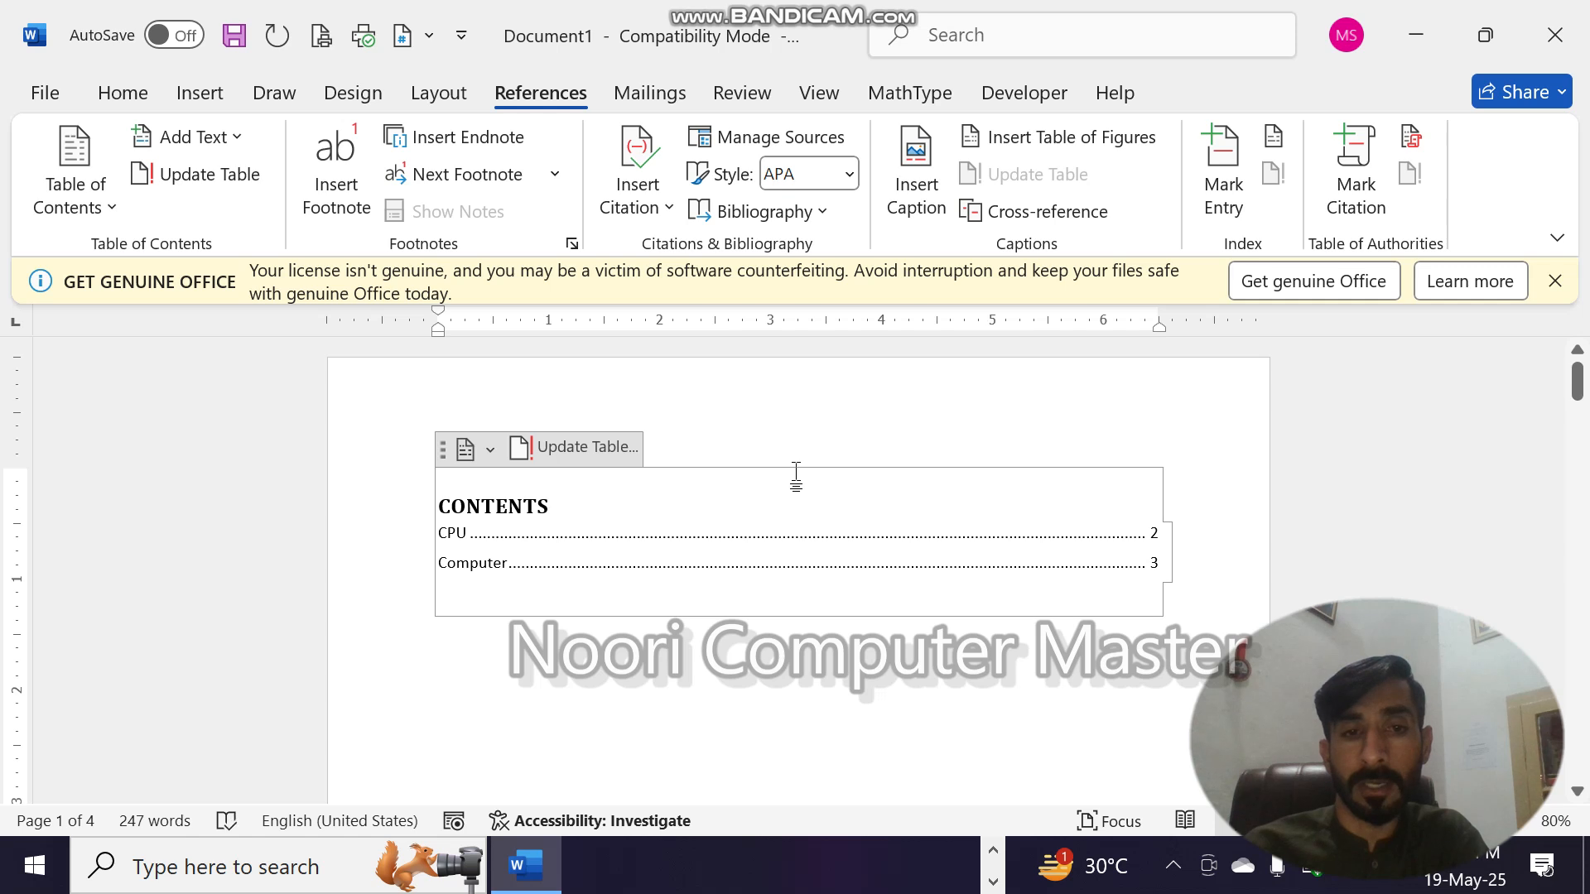
{"action": "left_click", "coordinate": [584, 448]}
{"action": "left_click", "coordinate": [693, 432]}
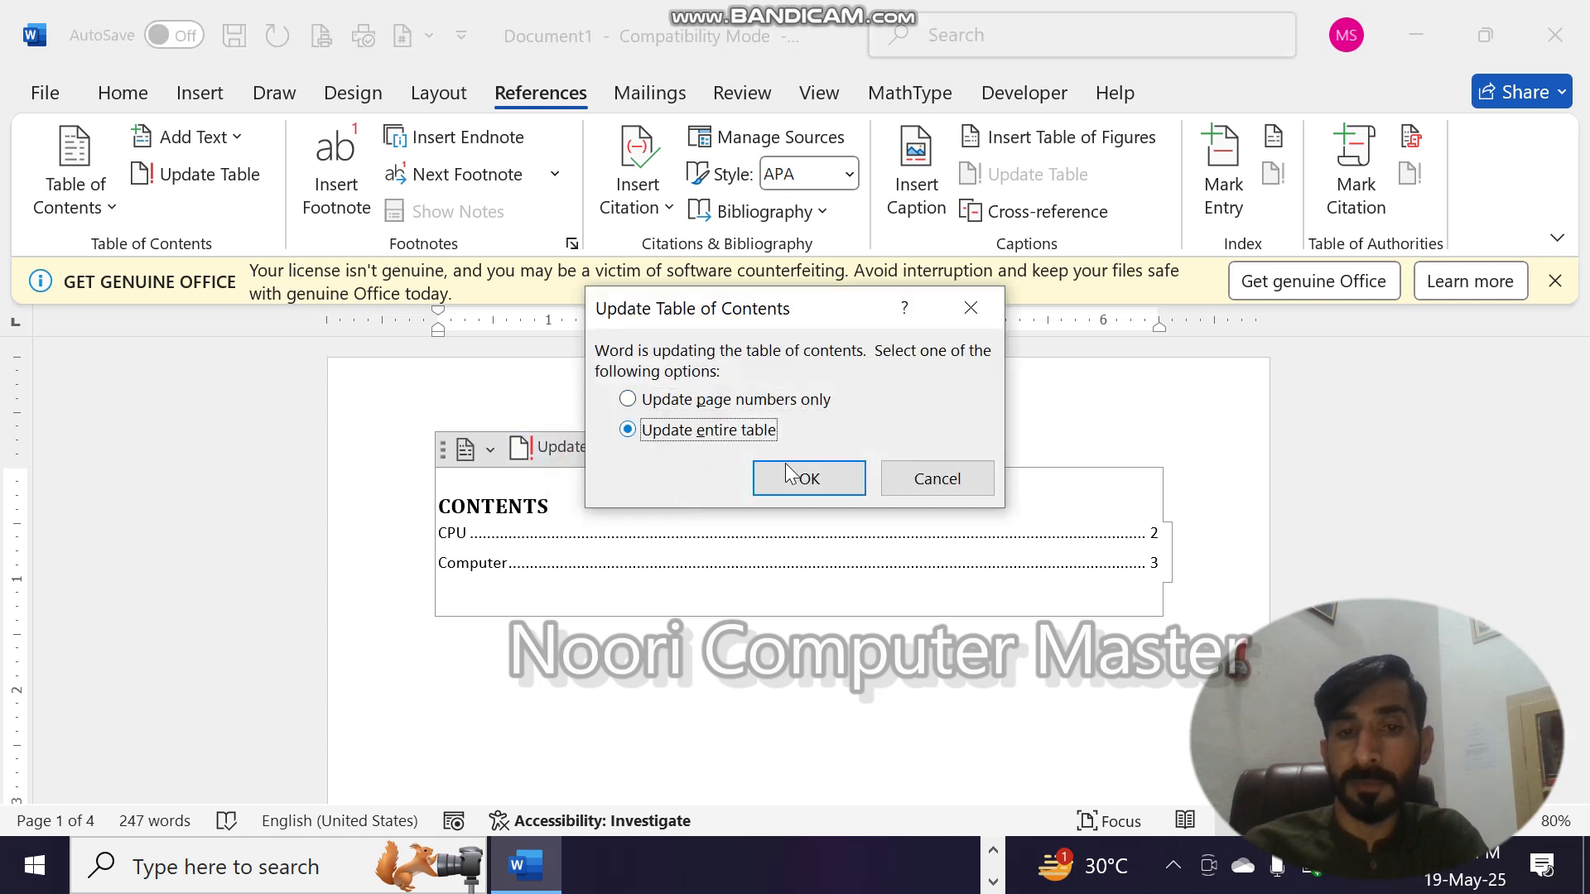
{"action": "left_click", "coordinate": [807, 480]}
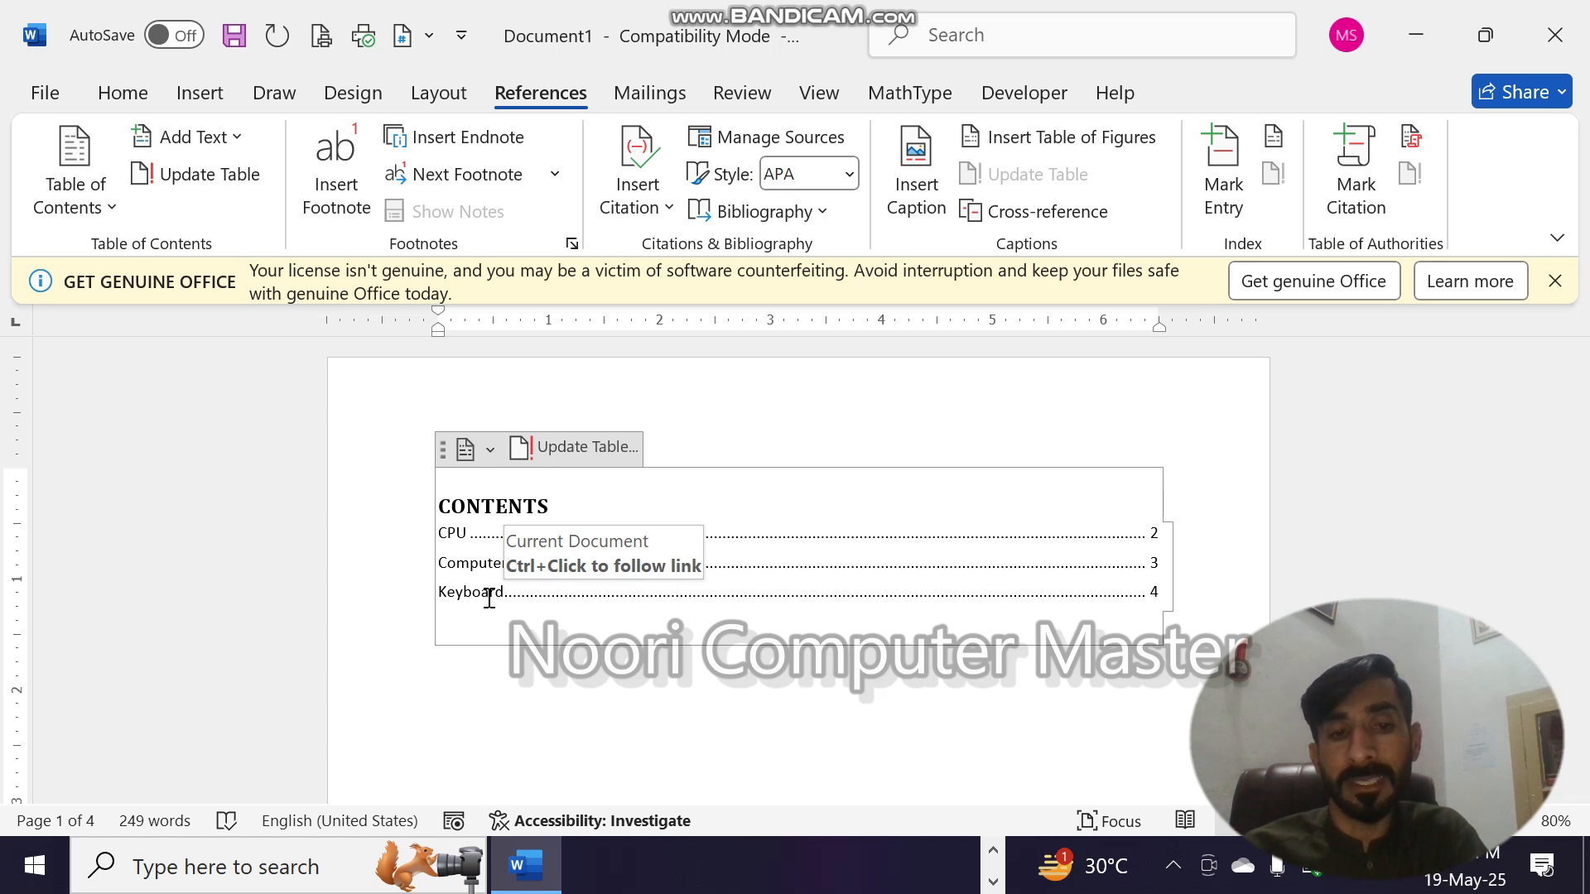
- Replace the whole document content with sample paragraphs generated by =rand() and dismiss the licence notice
{"action": "key", "text": "ctrl+a"}
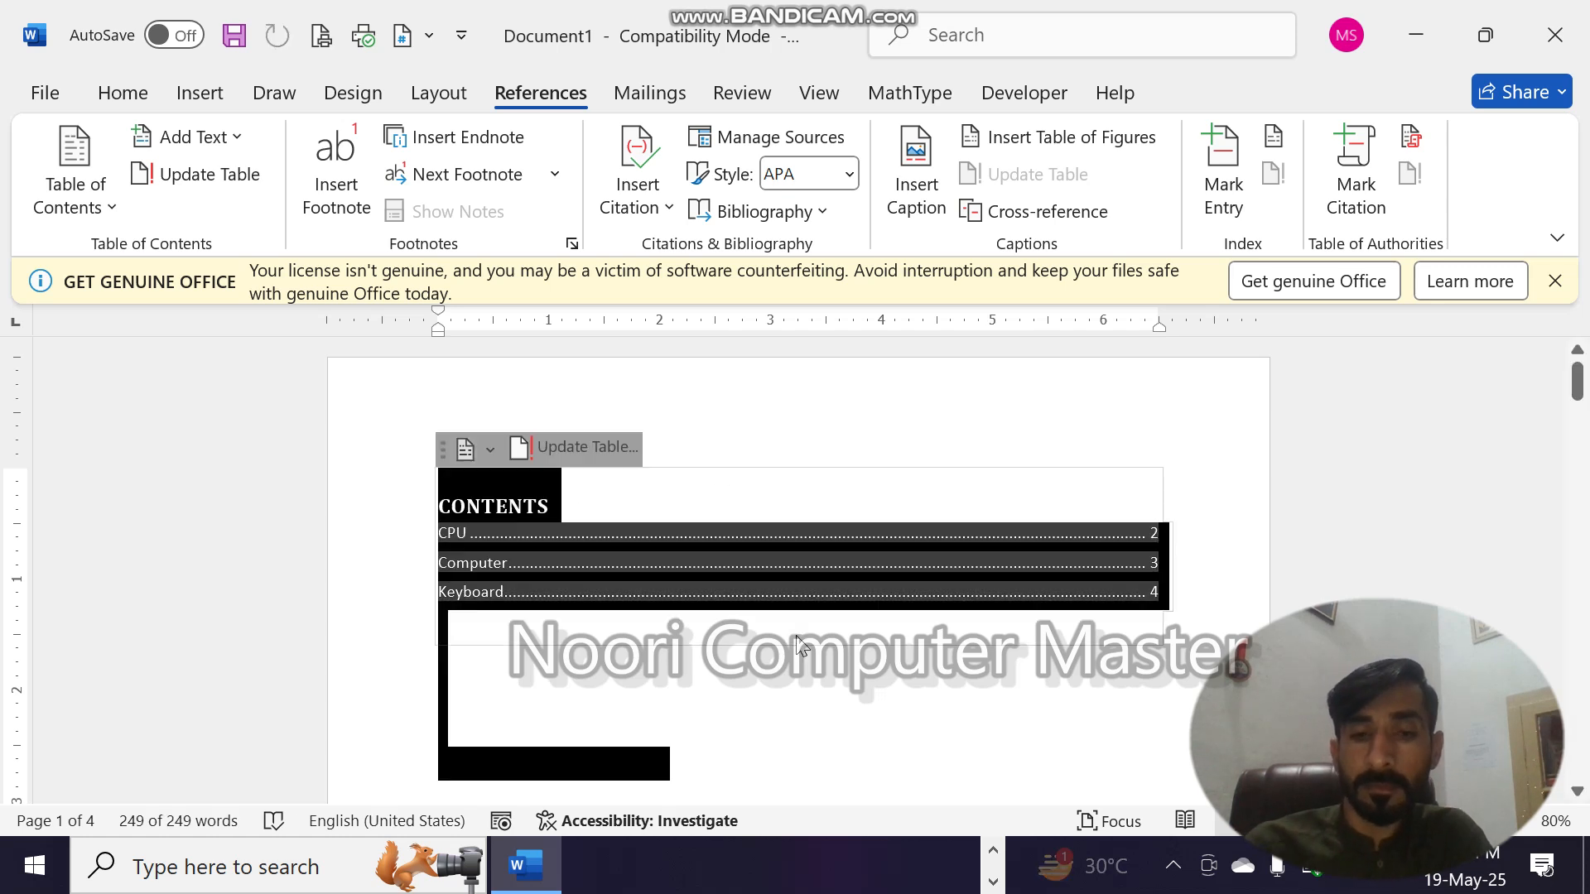
{"action": "key", "text": "Delete"}
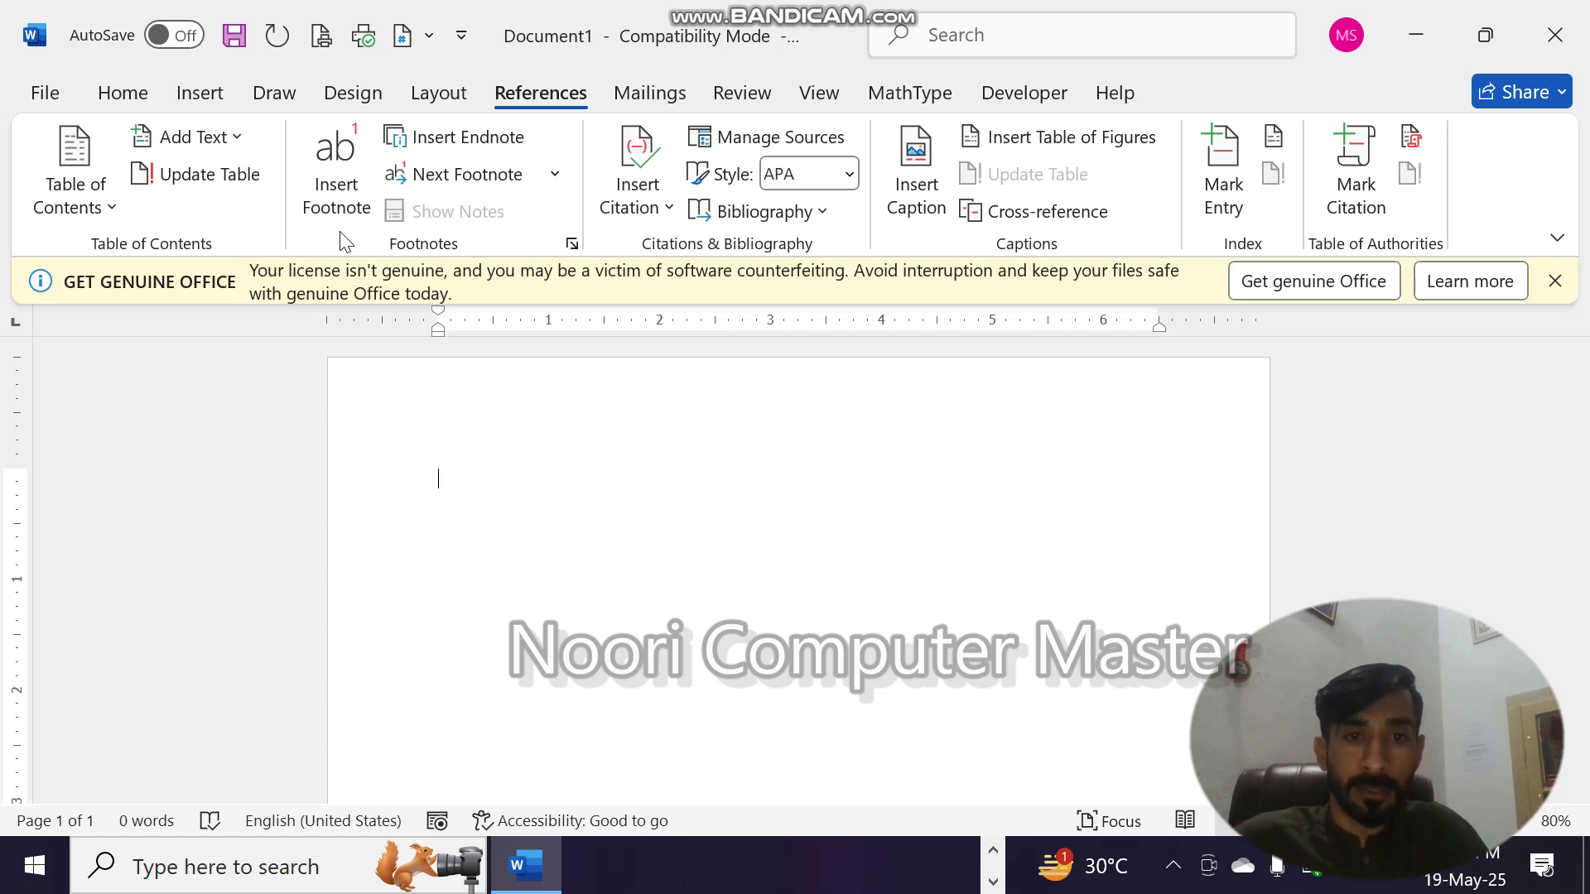
{"action": "type", "text": "="}
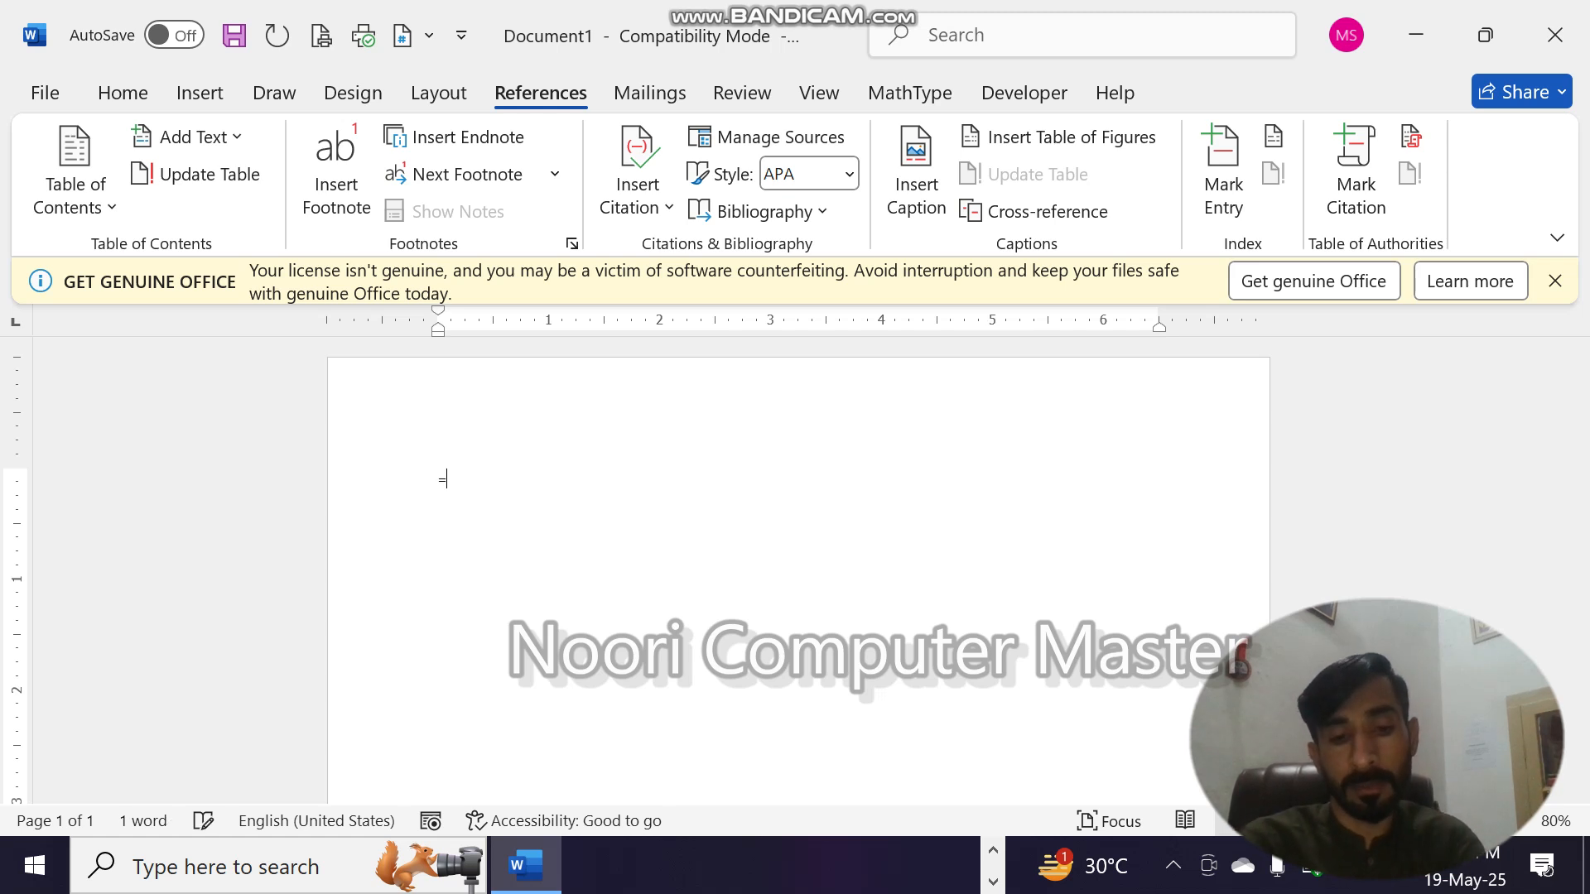
{"action": "type", "text": "rand"}
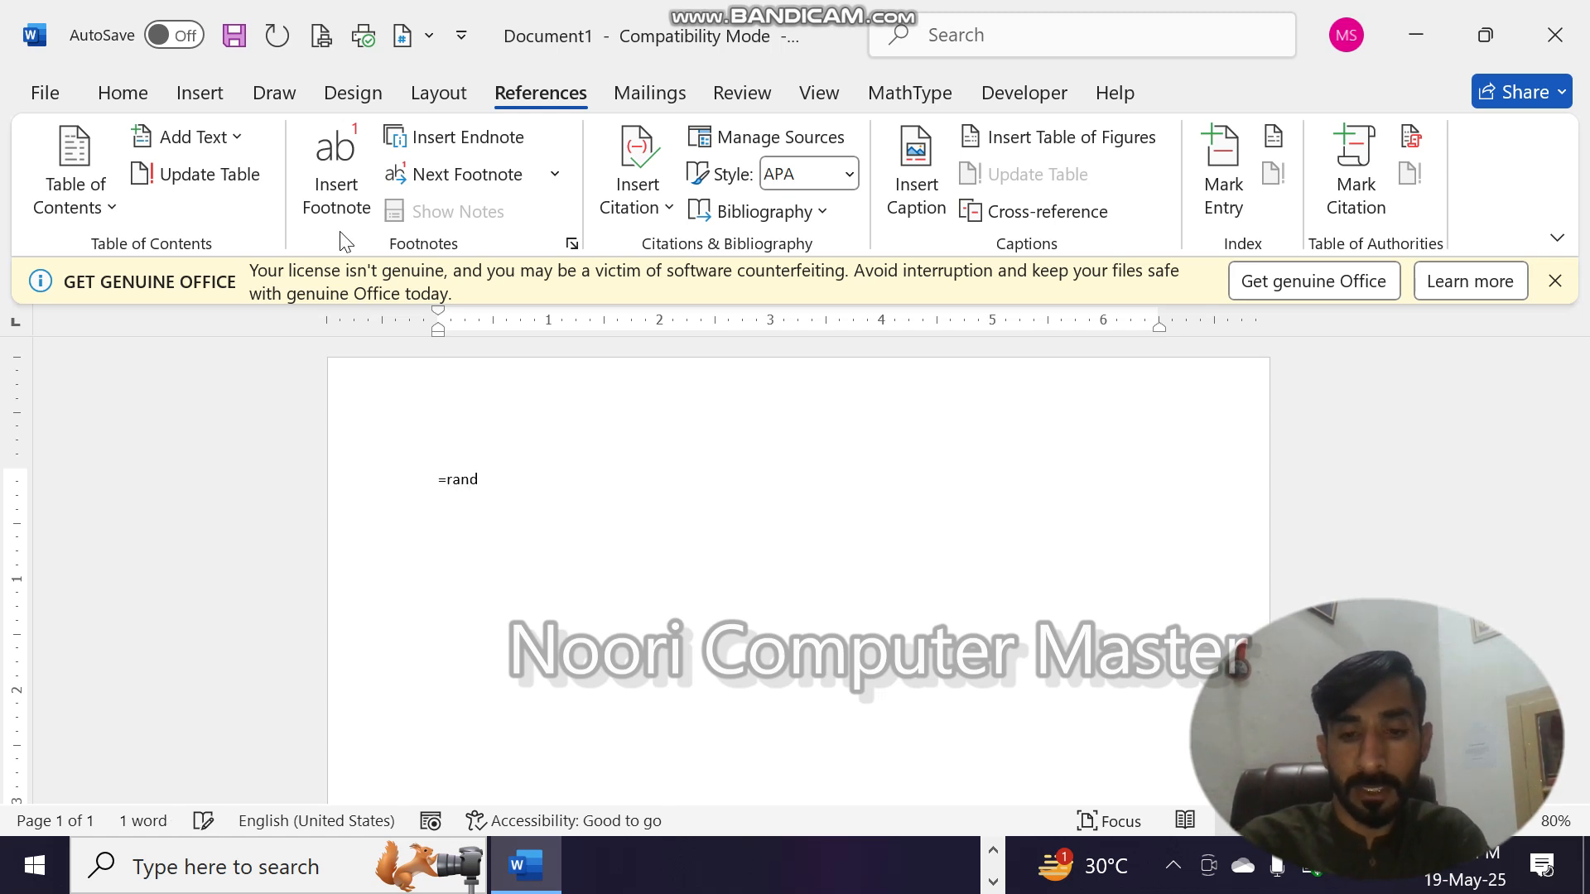
{"action": "type", "text": "()"}
{"action": "key", "text": "Return"}
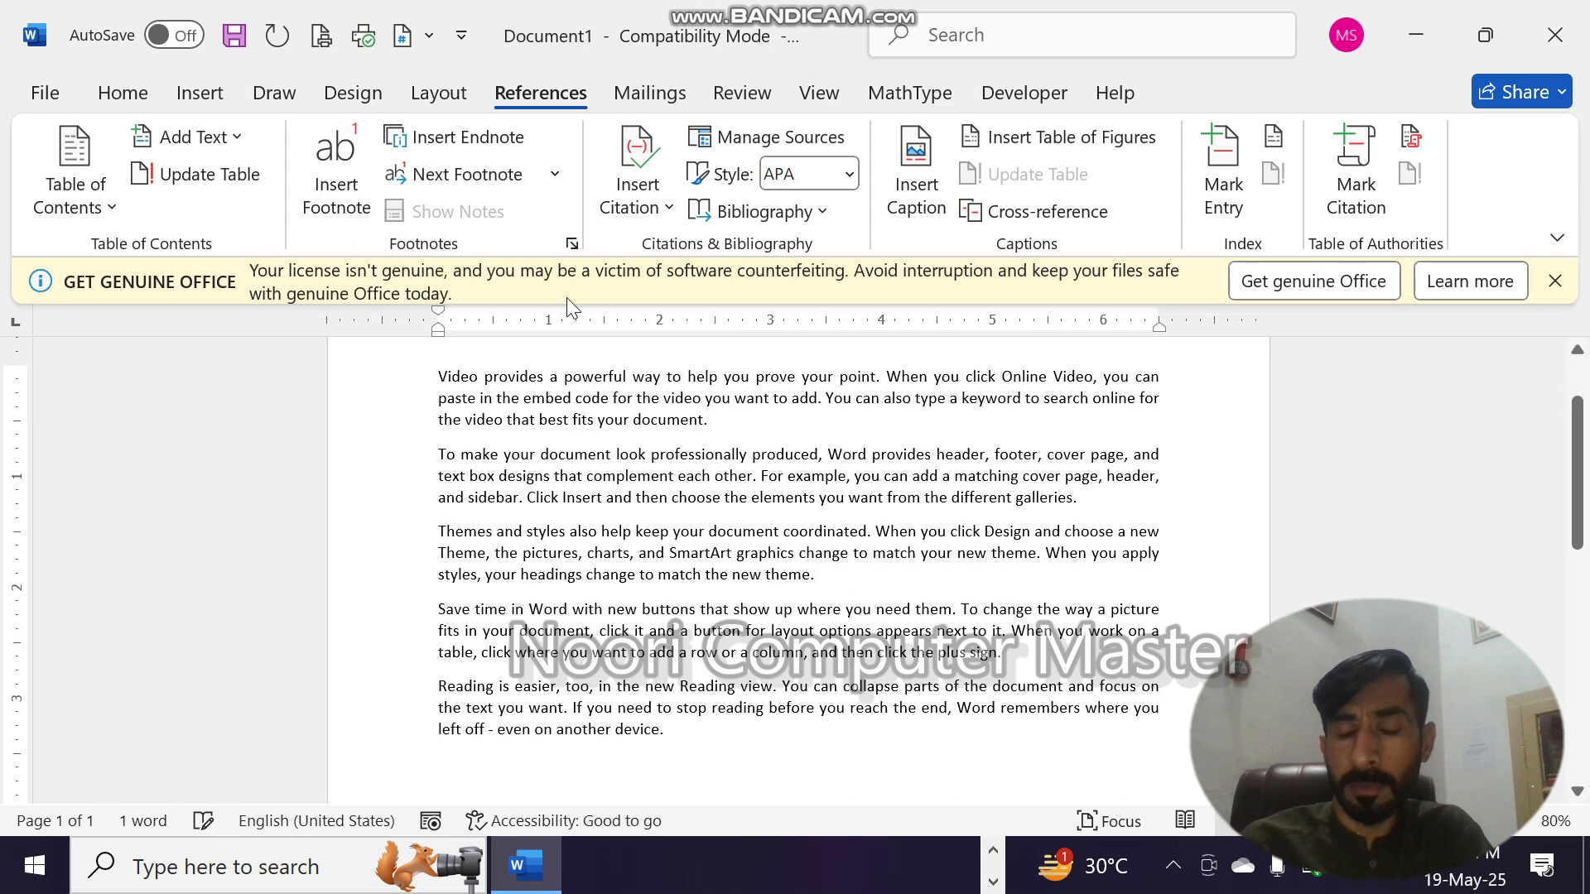
{"action": "left_click", "coordinate": [1548, 292]}
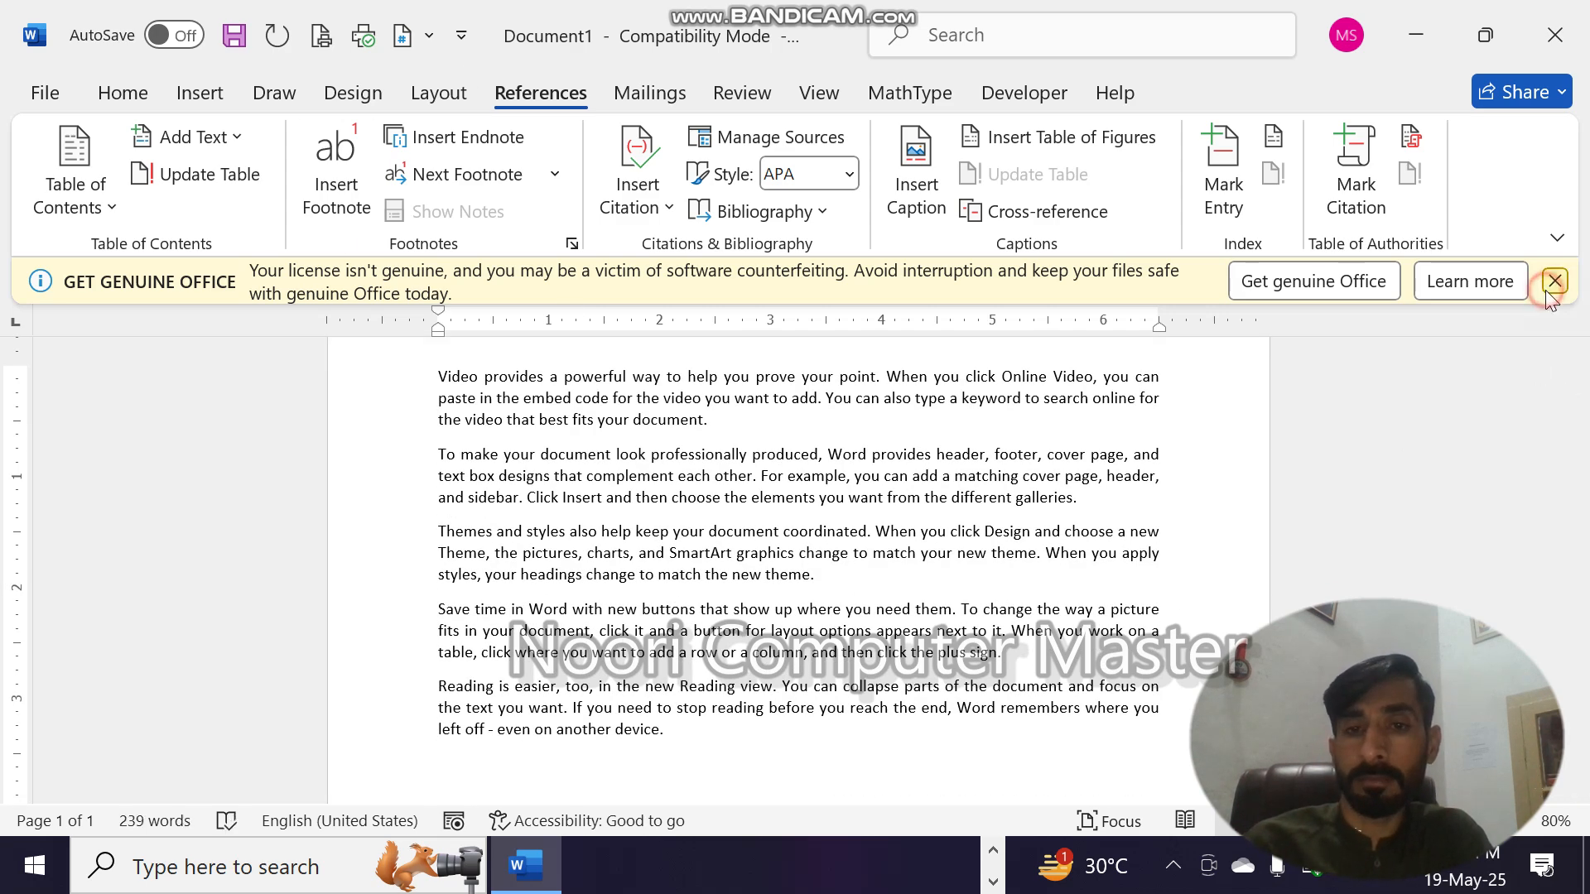
{"action": "left_click_drag", "start_coordinate": [1578, 359], "coordinate": [1573, 323]}
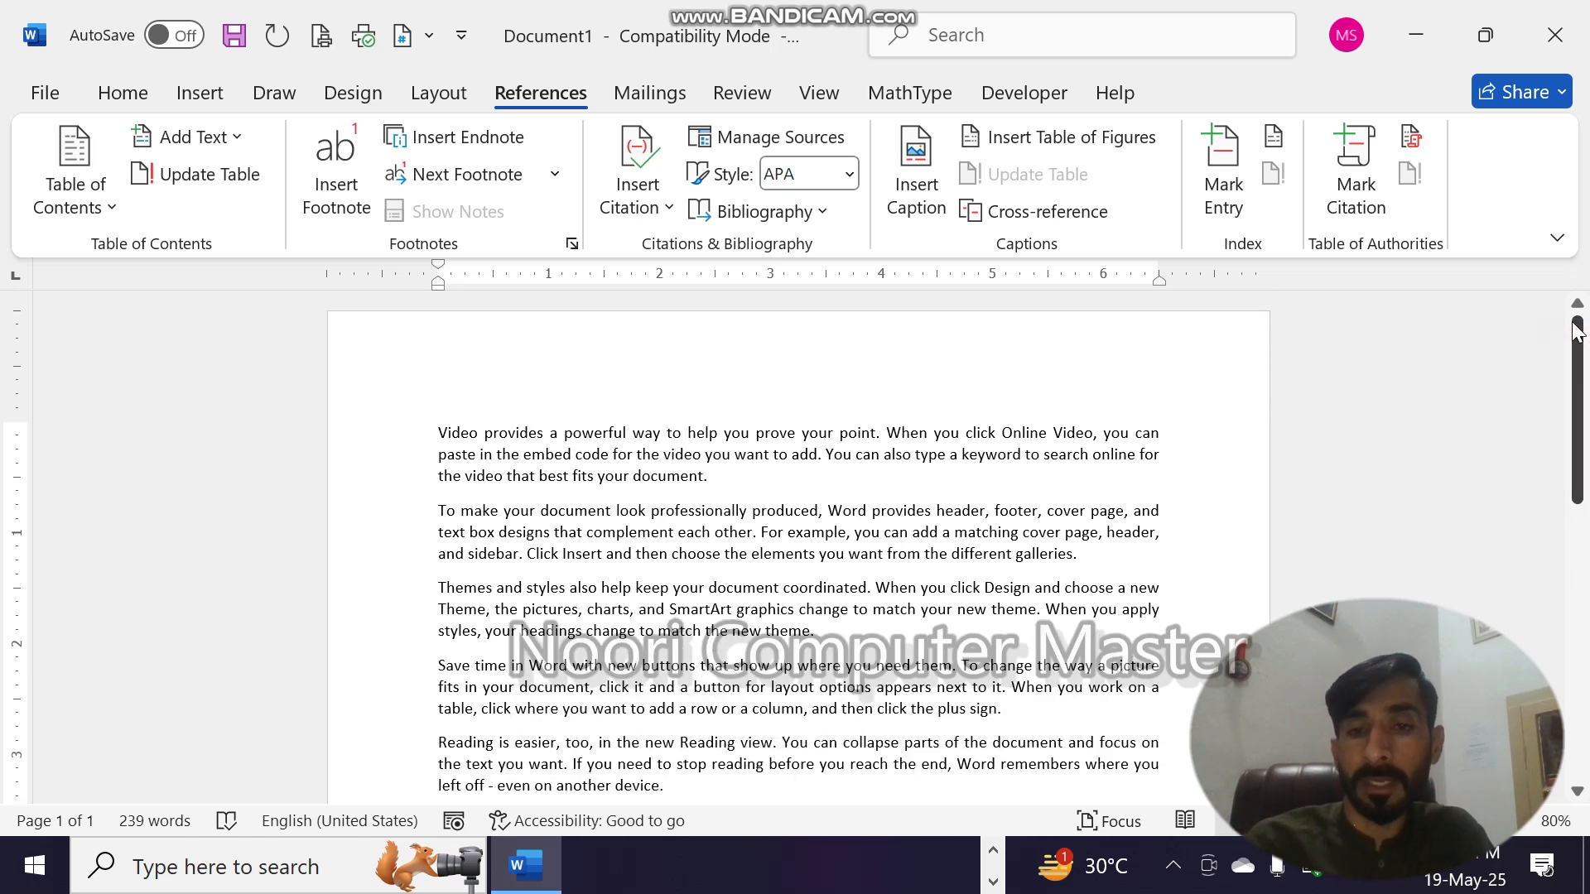
- Insert a footnote after "Online Video" in the first paragraph with the text "This is my document"
{"action": "left_click", "coordinate": [1099, 433]}
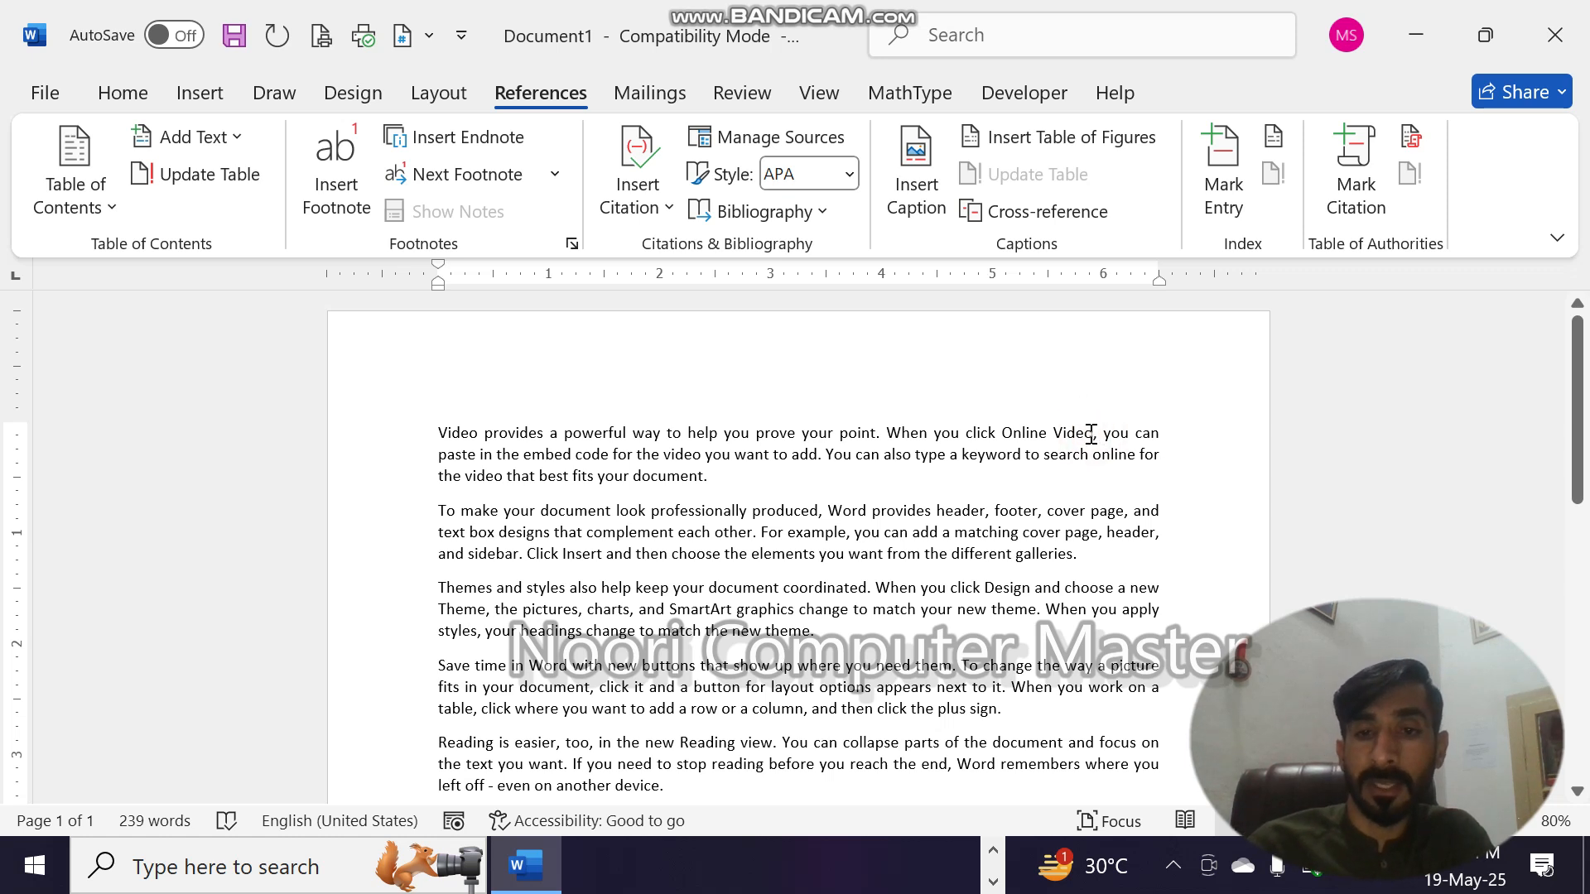
{"action": "left_click", "coordinate": [352, 171]}
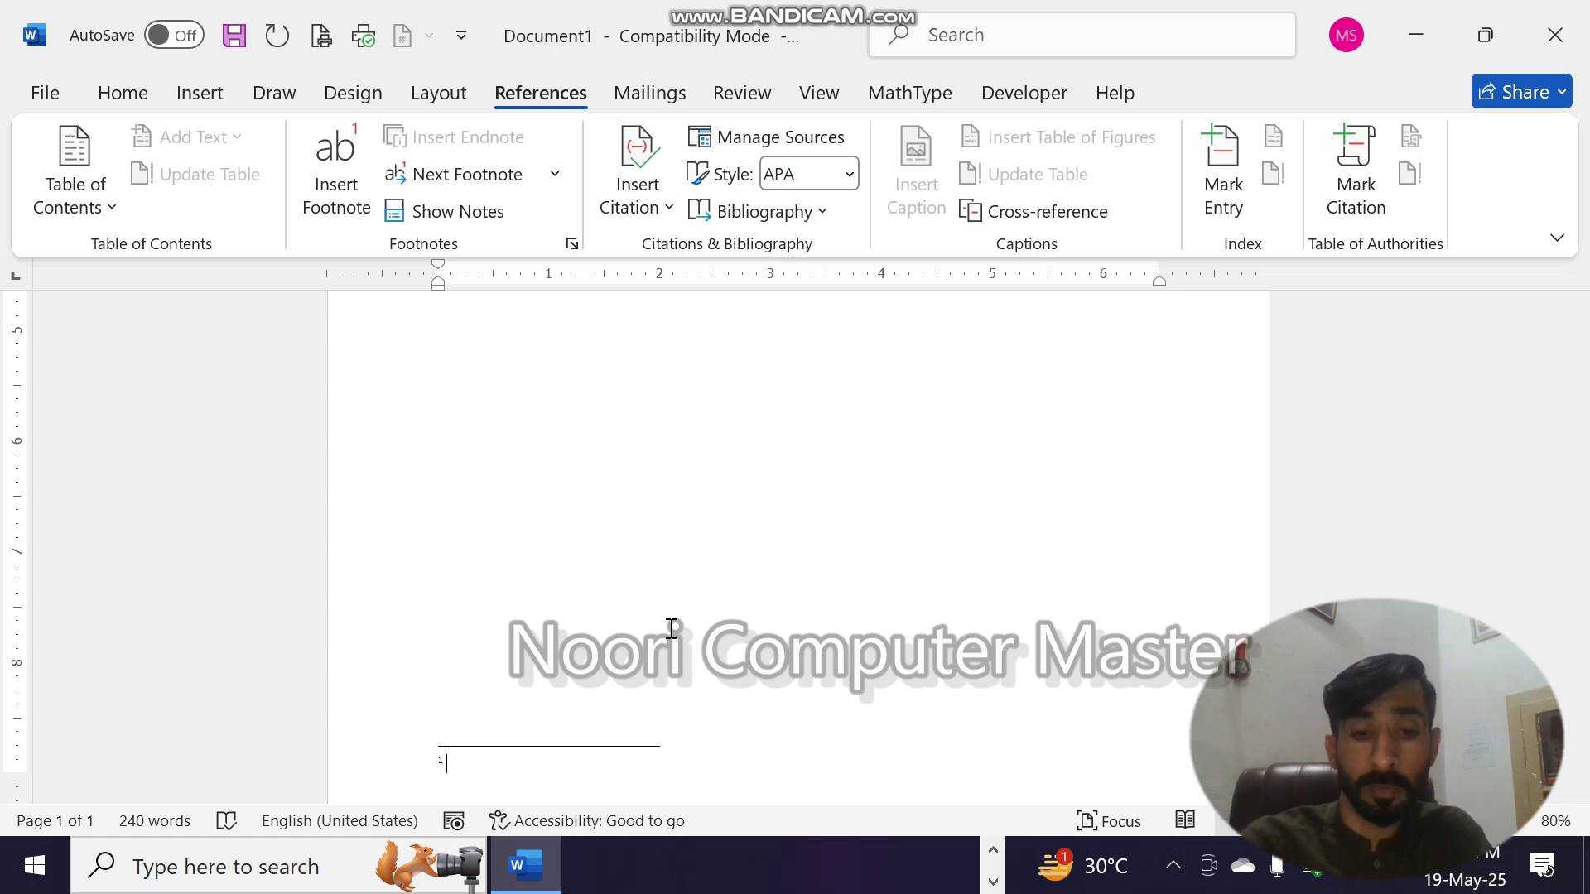
{"action": "type", "text": "This "}
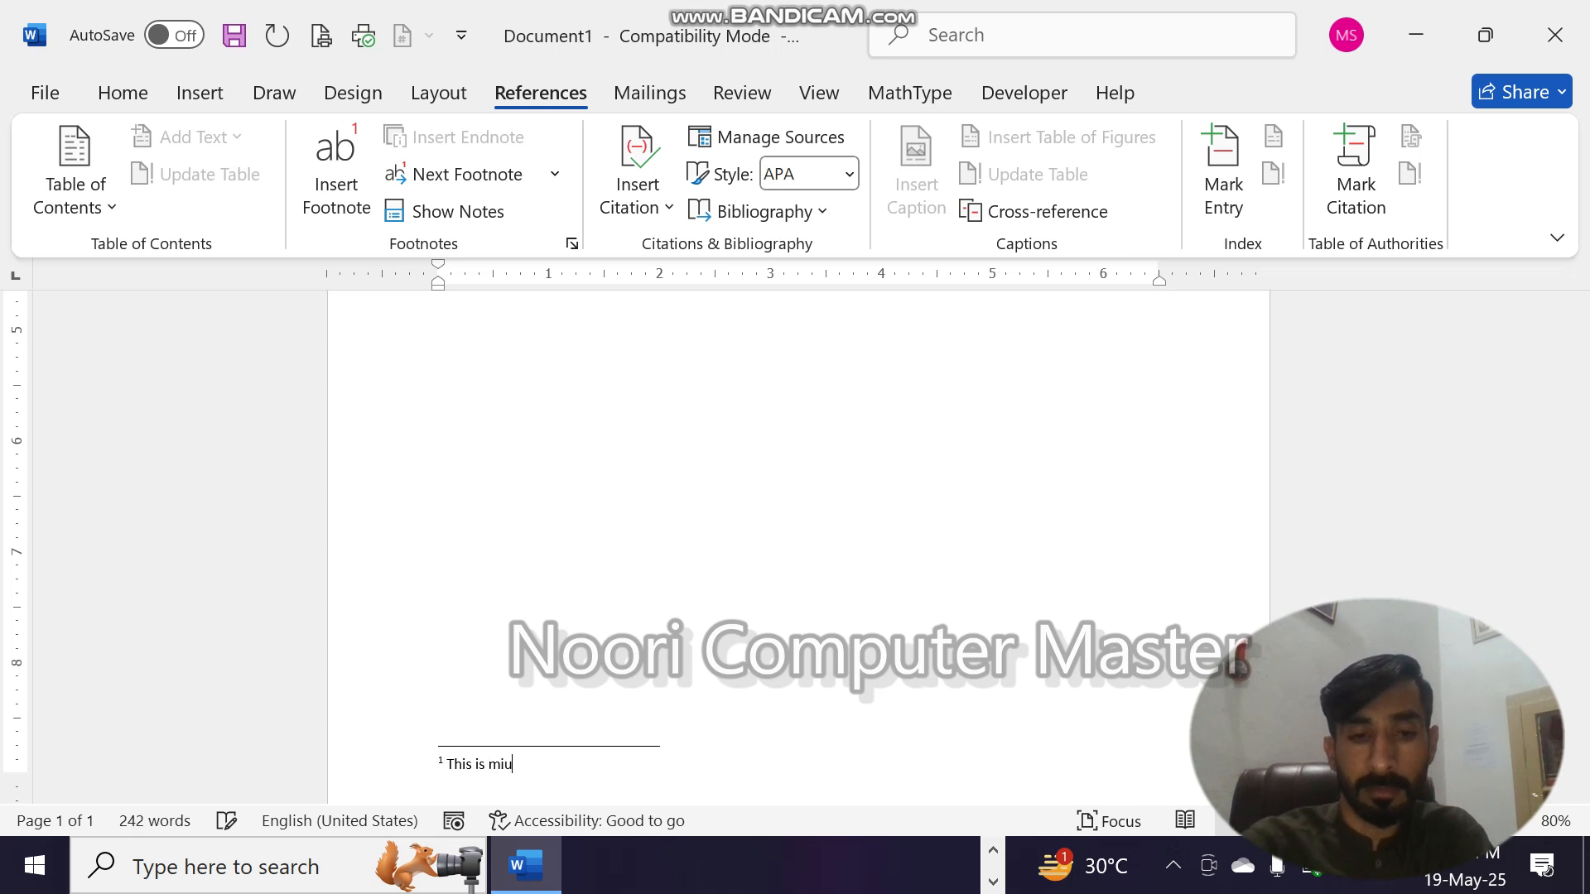
{"action": "type", "text": "is my "}
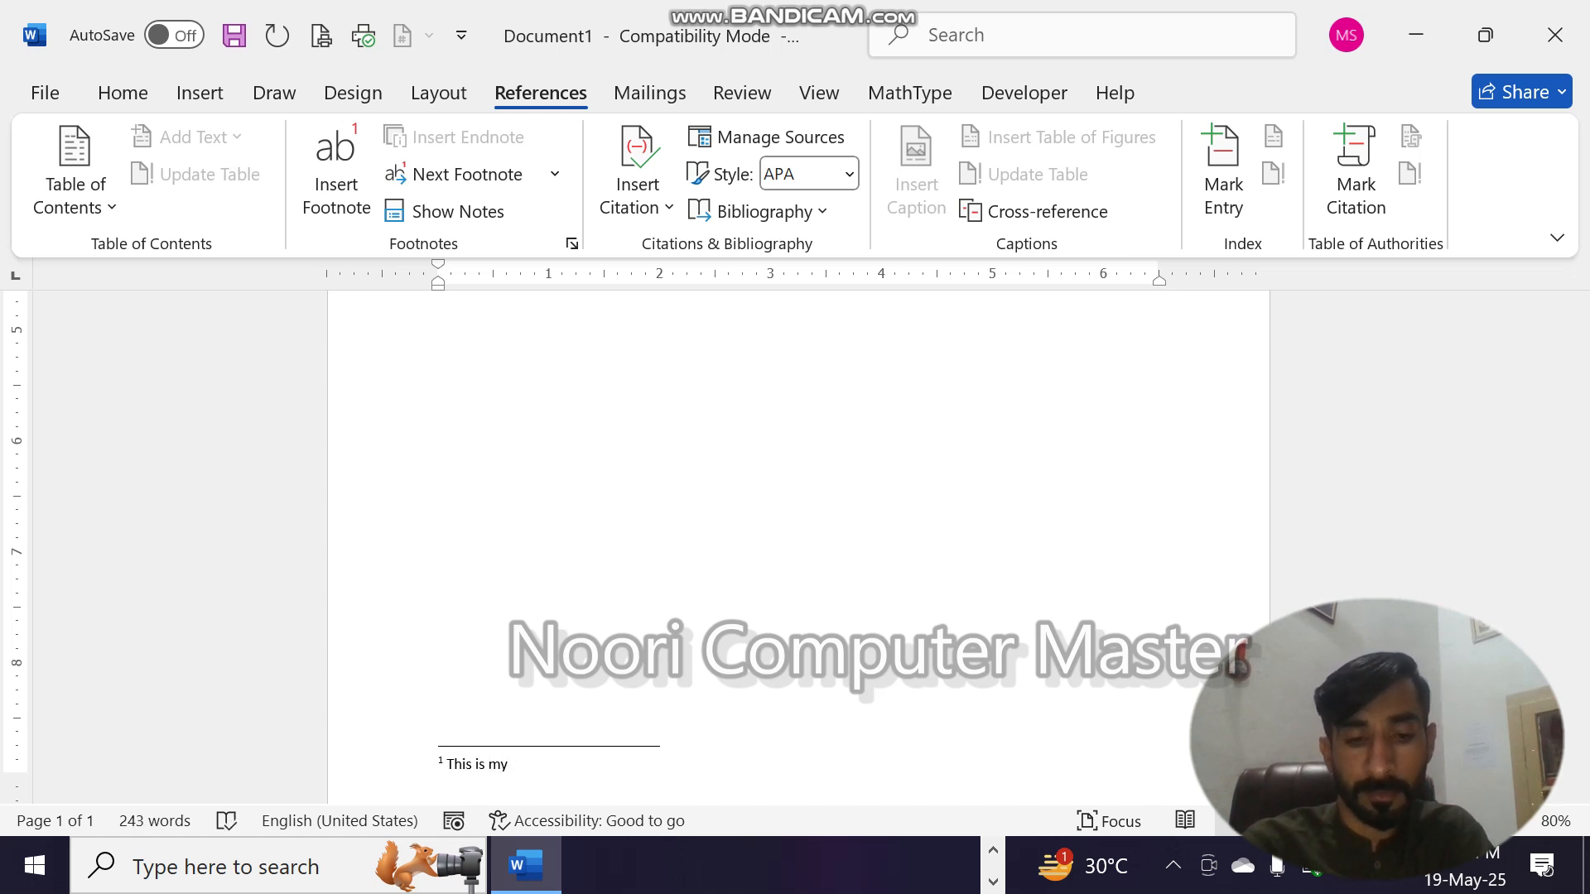
{"action": "type", "text": "document"}
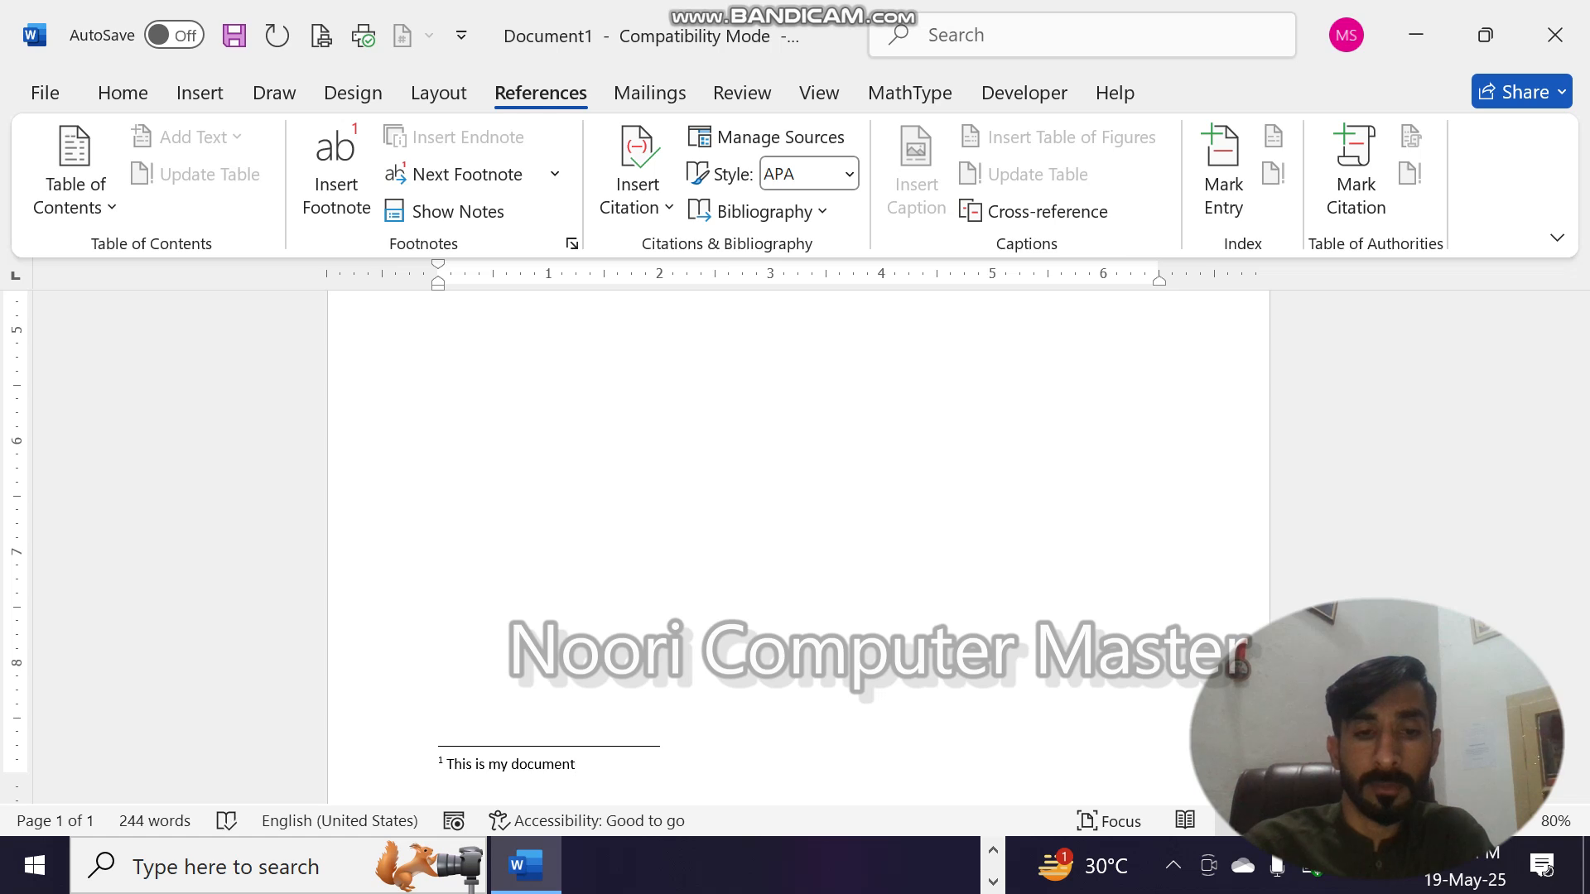
- Preview the footnote at its reference mark after "Online Video" and go to the next footnote
{"action": "left_click_drag", "start_coordinate": [1579, 596], "coordinate": [1583, 371]}
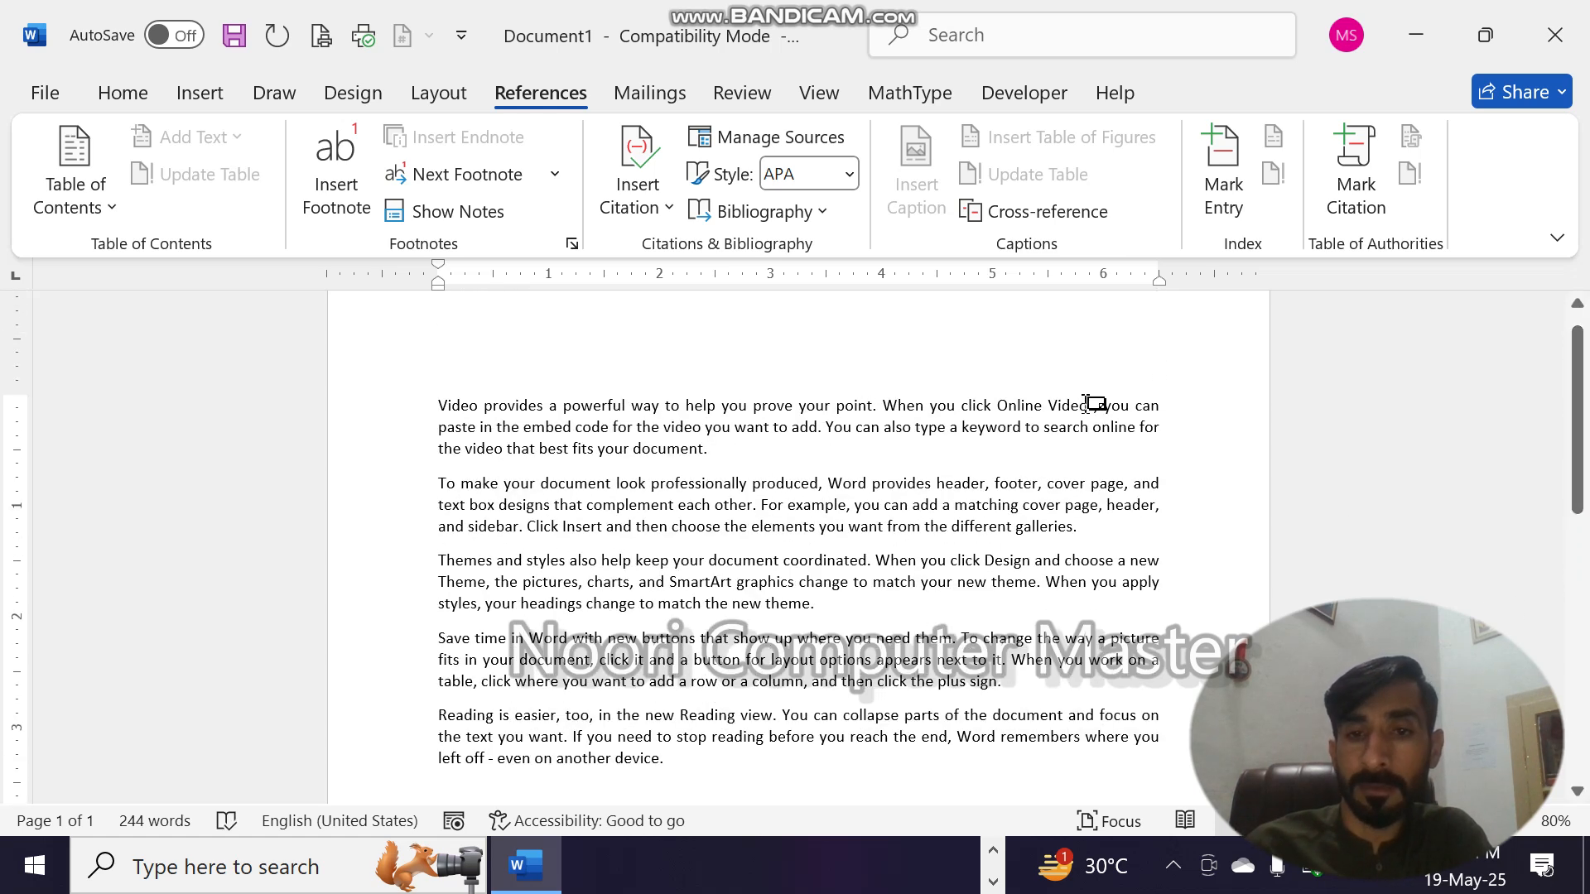
{"action": "mouse_move", "coordinate": [1093, 405]}
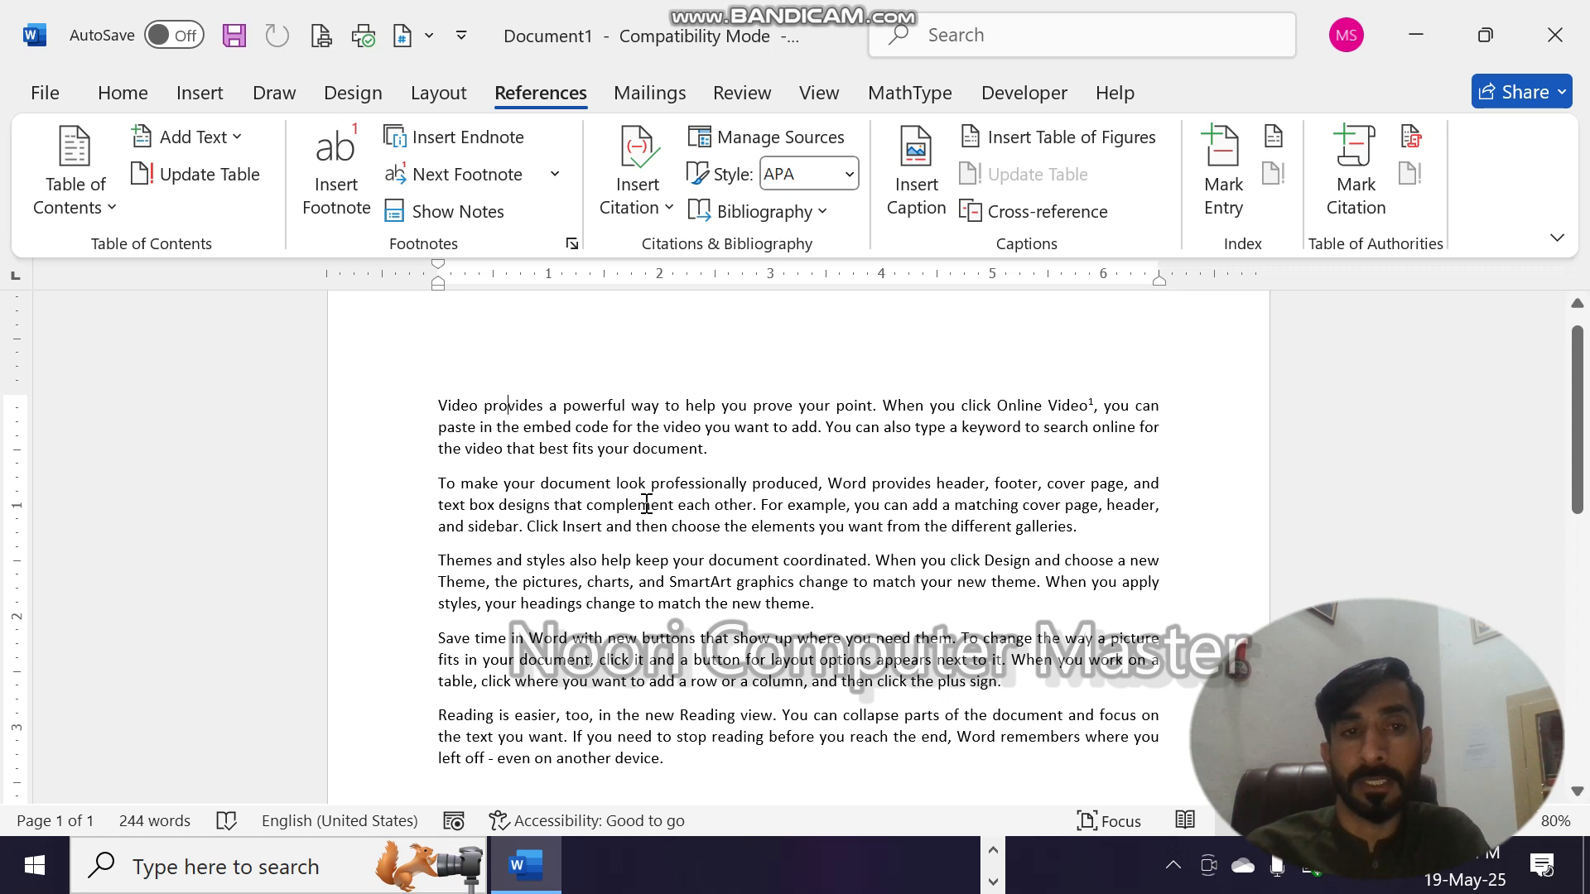
{"action": "left_click", "coordinate": [473, 175]}
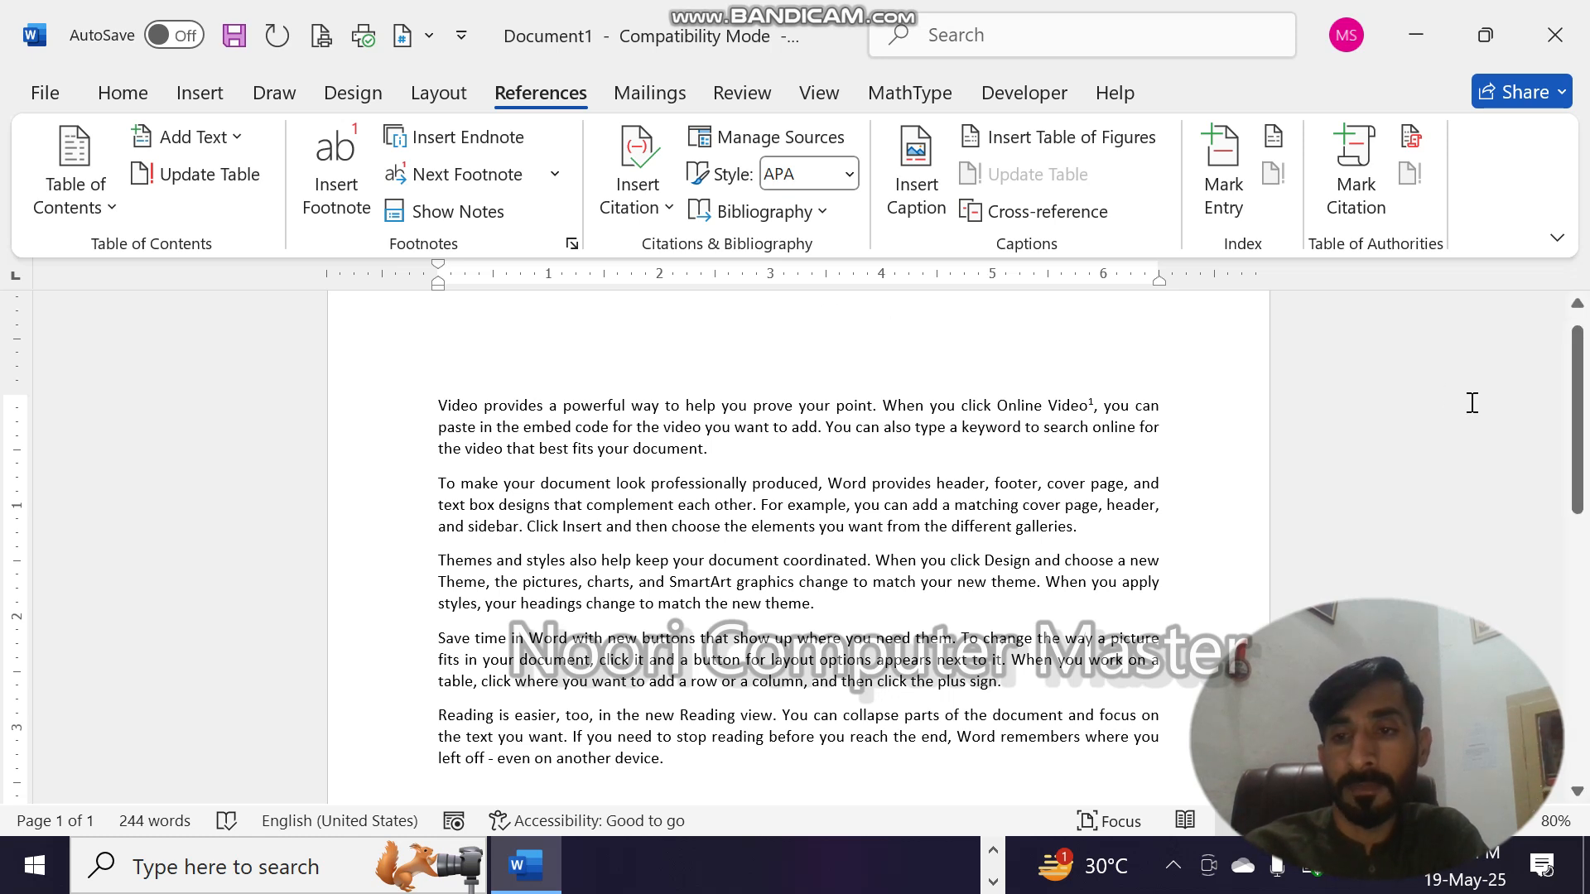
- Insert an endnote after "cover" in the phrase "matching cover page" of the second paragraph with the text "sdjflsjfsf"
{"action": "left_click", "coordinate": [1063, 505]}
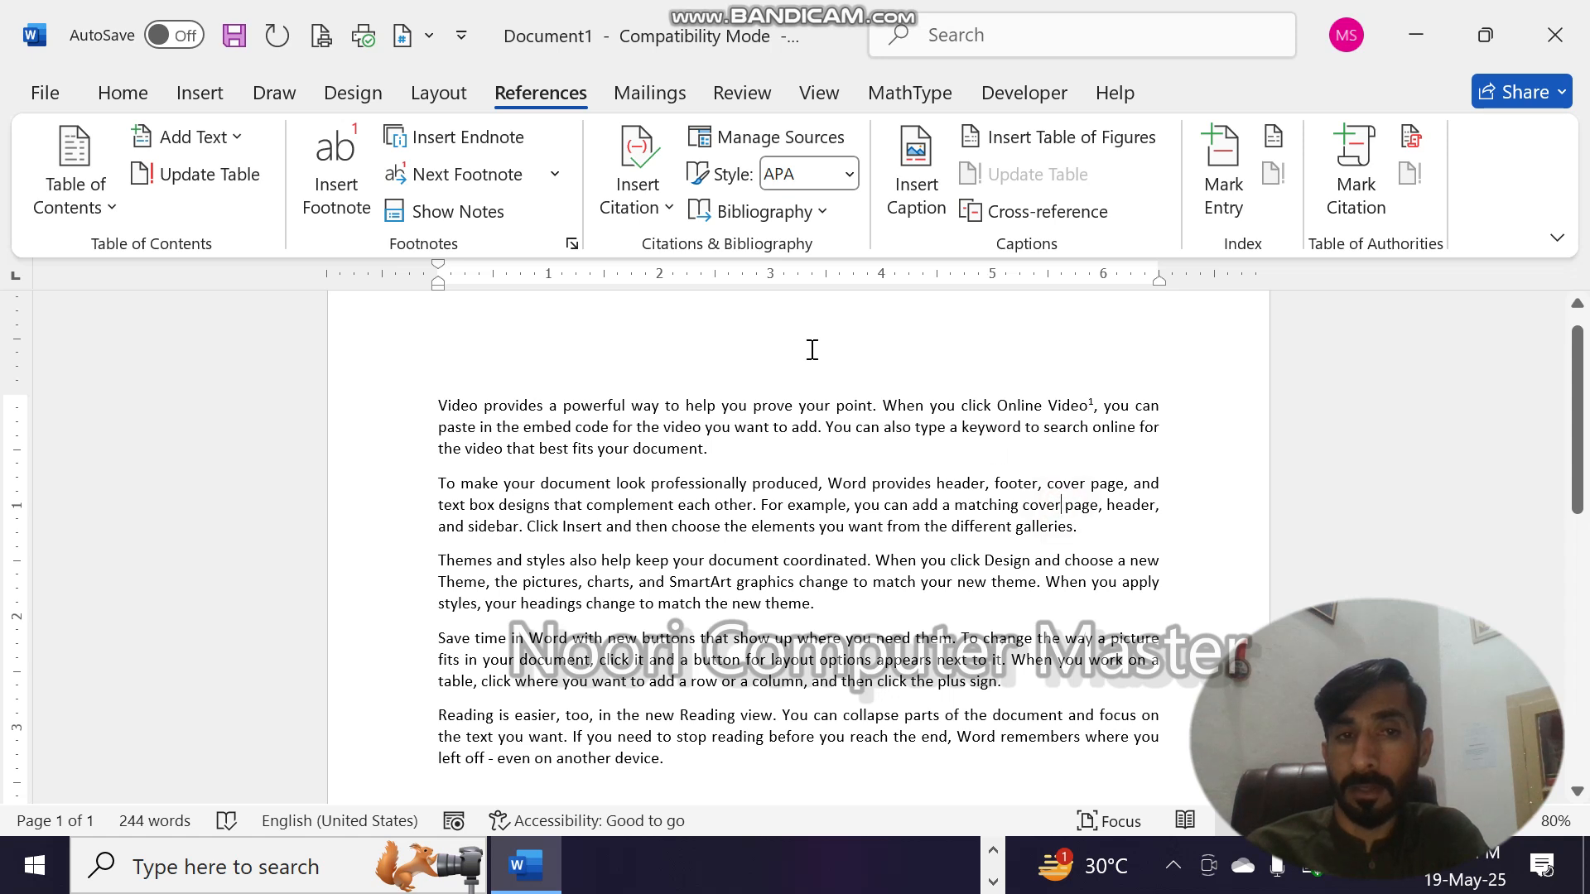
{"action": "left_click", "coordinate": [507, 152]}
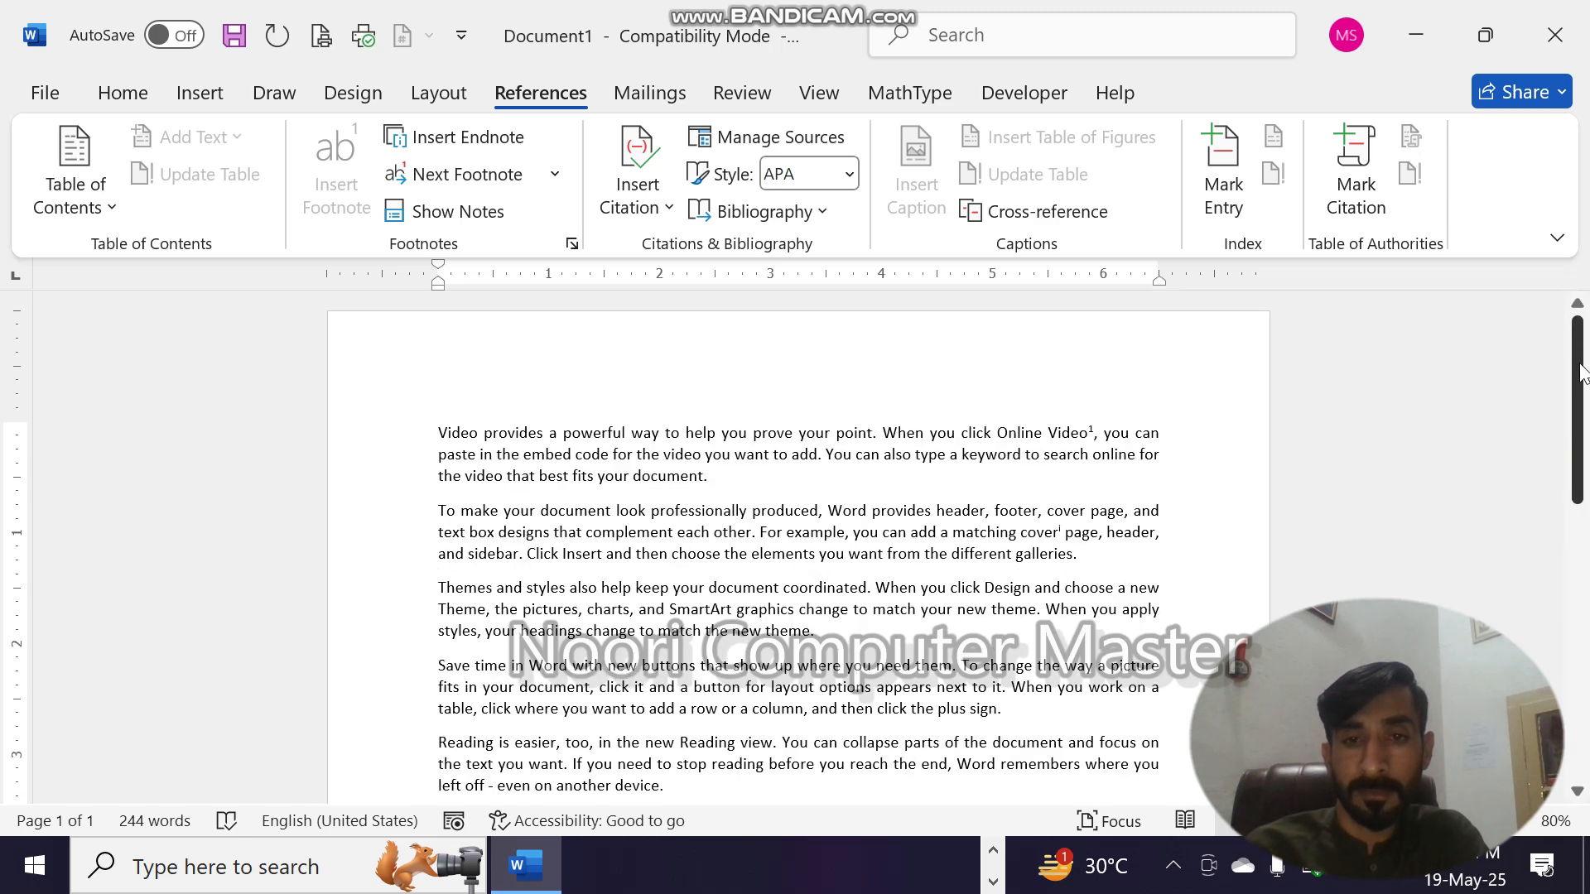
{"action": "left_click_drag", "start_coordinate": [1580, 456], "coordinate": [1519, 532]}
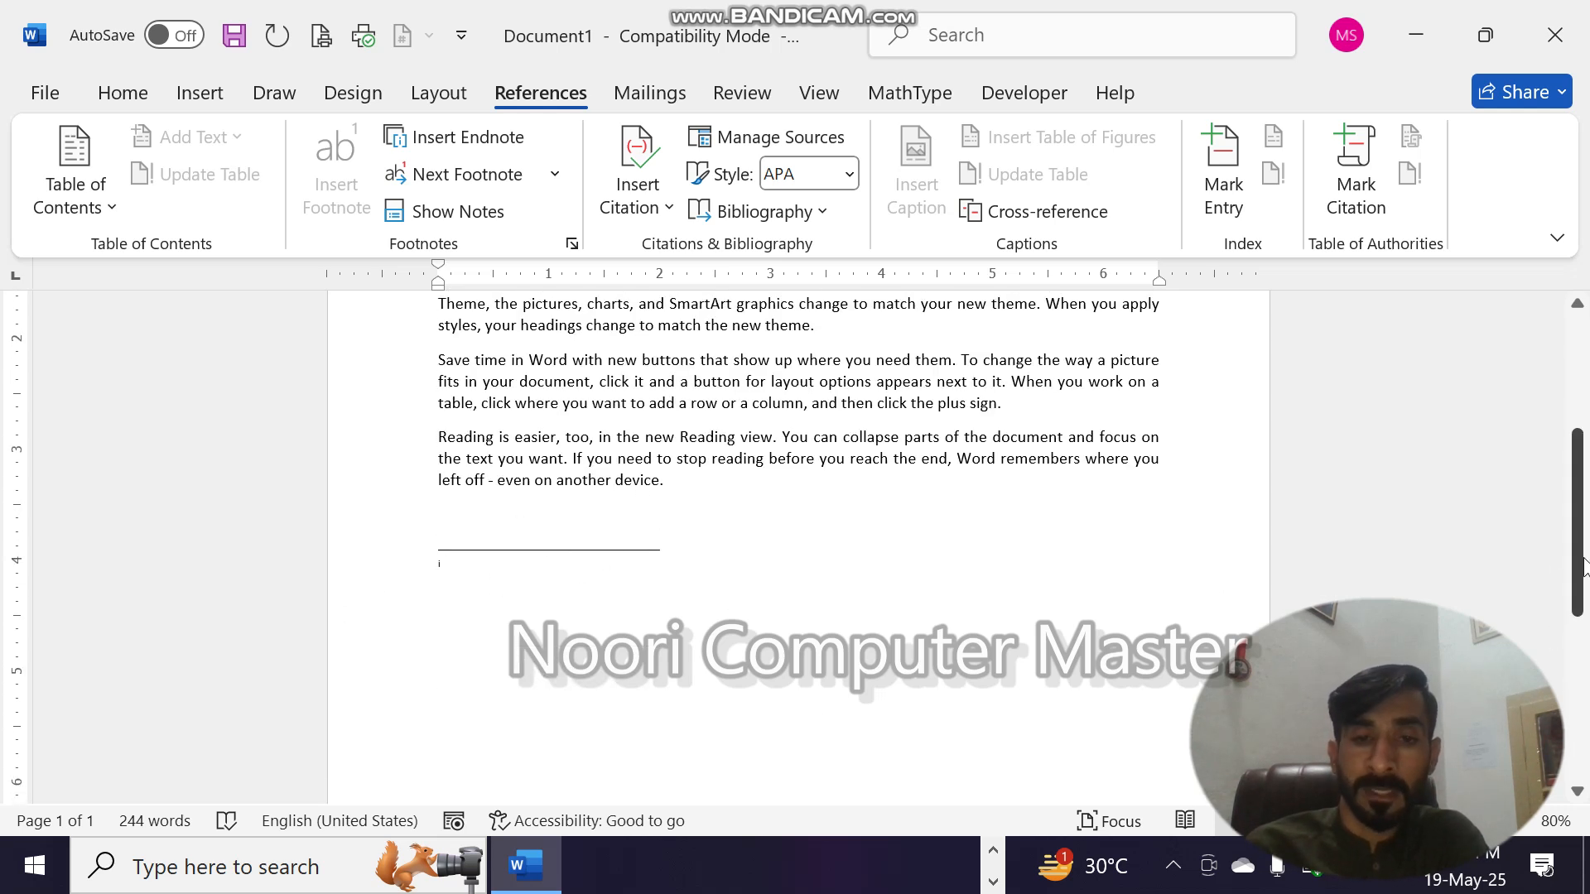
{"action": "left_click_drag", "start_coordinate": [1583, 568], "coordinate": [1586, 793]}
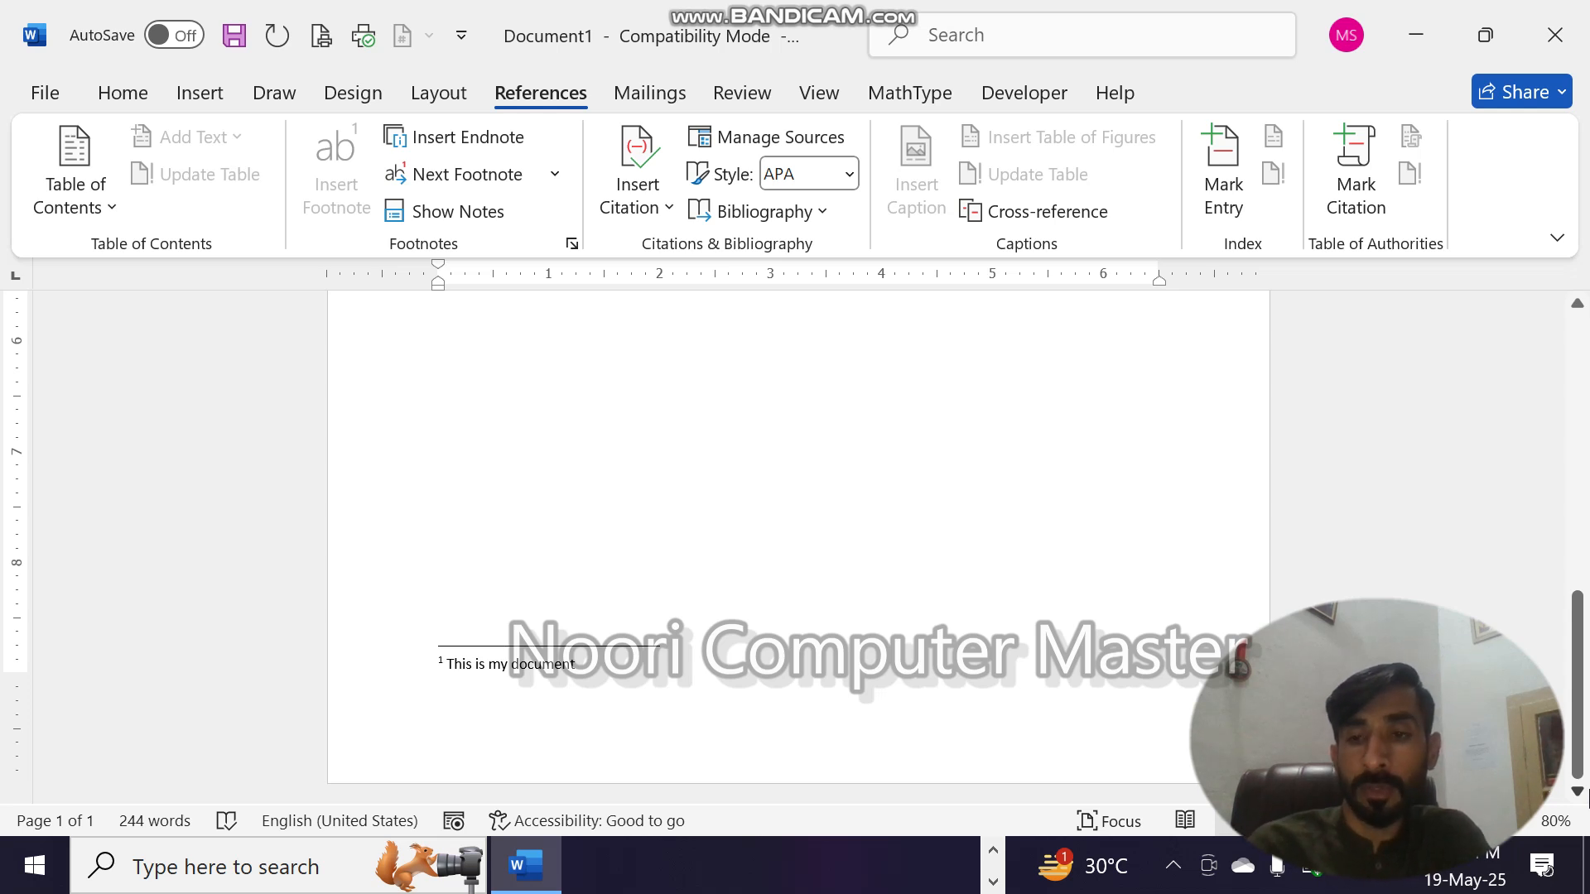
{"action": "left_click_drag", "start_coordinate": [1576, 683], "coordinate": [1576, 678]}
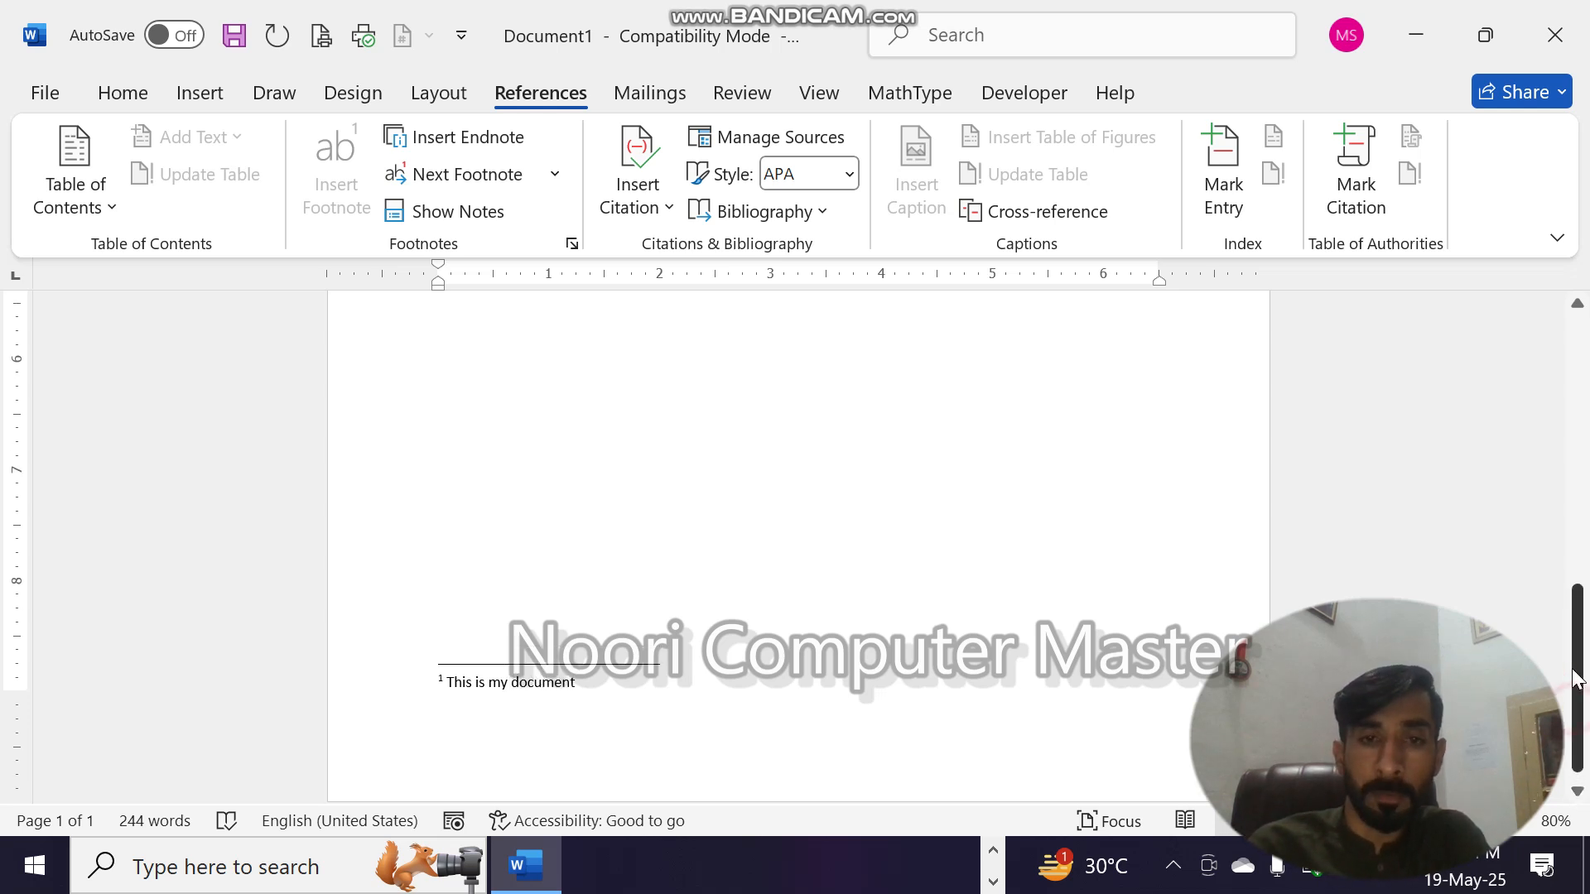
{"action": "key", "text": "alt+ctrl+d"}
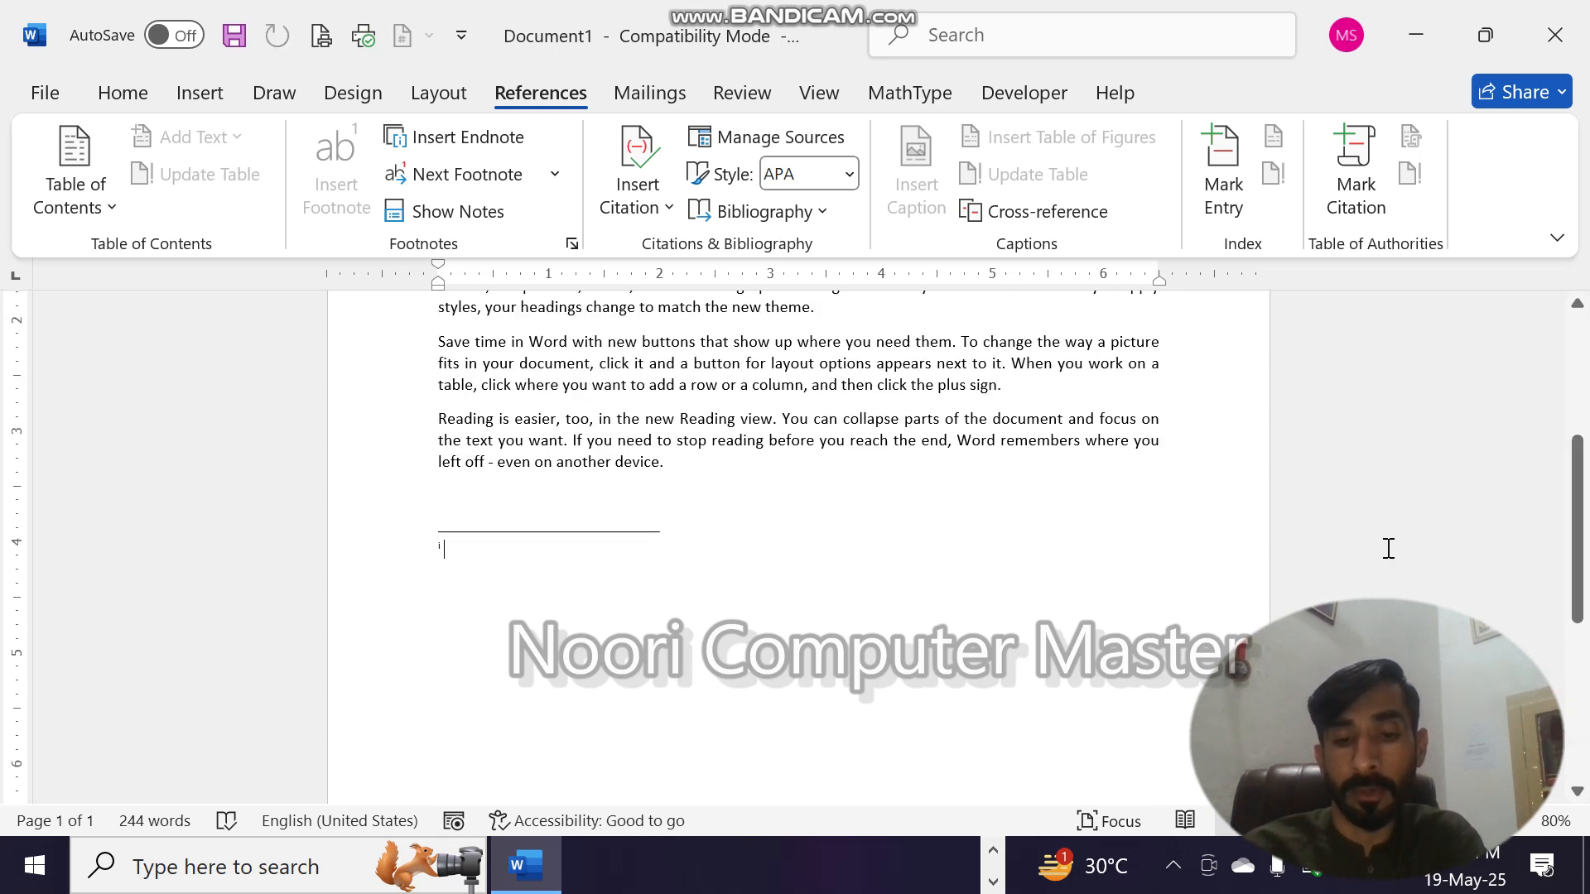
{"action": "type", "text": "sdjflsjfsf"}
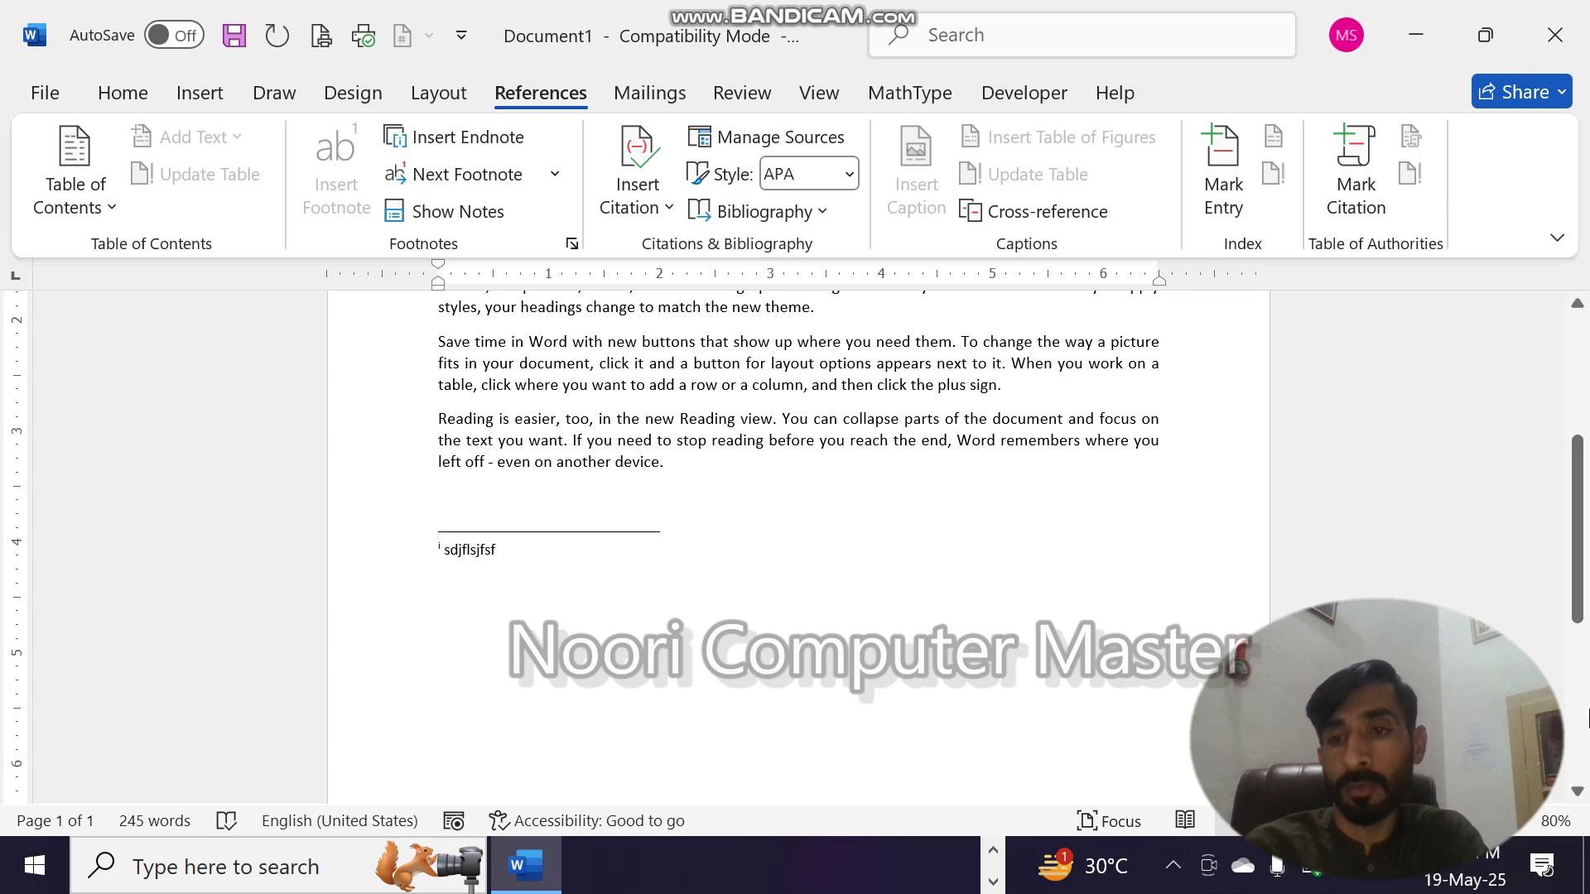
- Preview the footnote text at "Online Video", then go from the first paragraph to the next endnote
{"action": "scroll", "coordinate": [1557, 414], "scroll_direction": "up", "scroll_amount": 5}
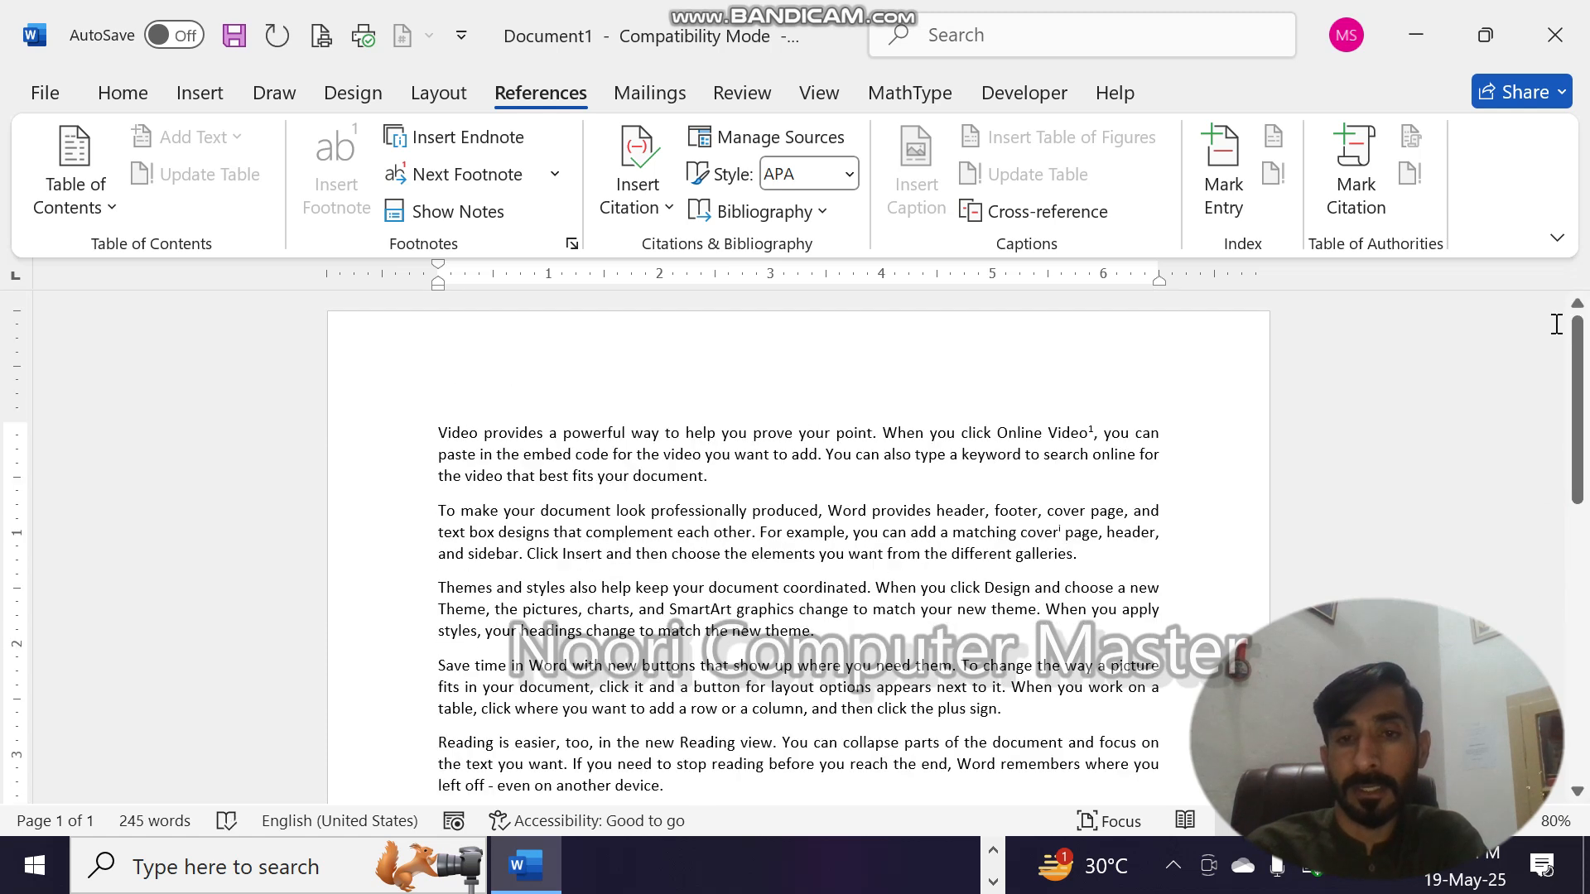
{"action": "left_click", "coordinate": [804, 520]}
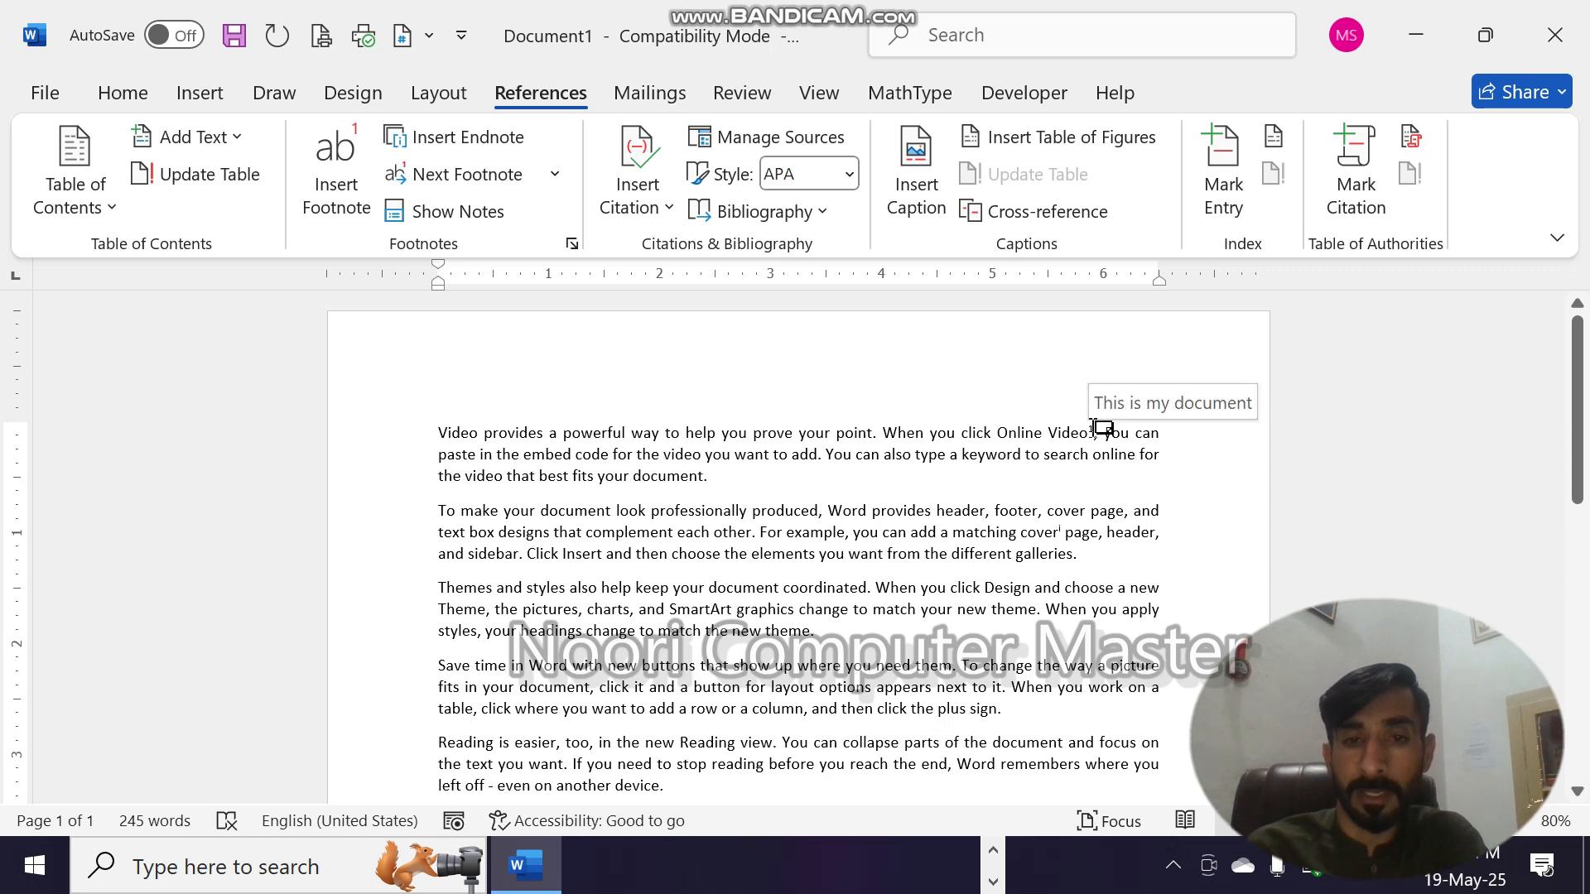
{"action": "left_click", "coordinate": [768, 437]}
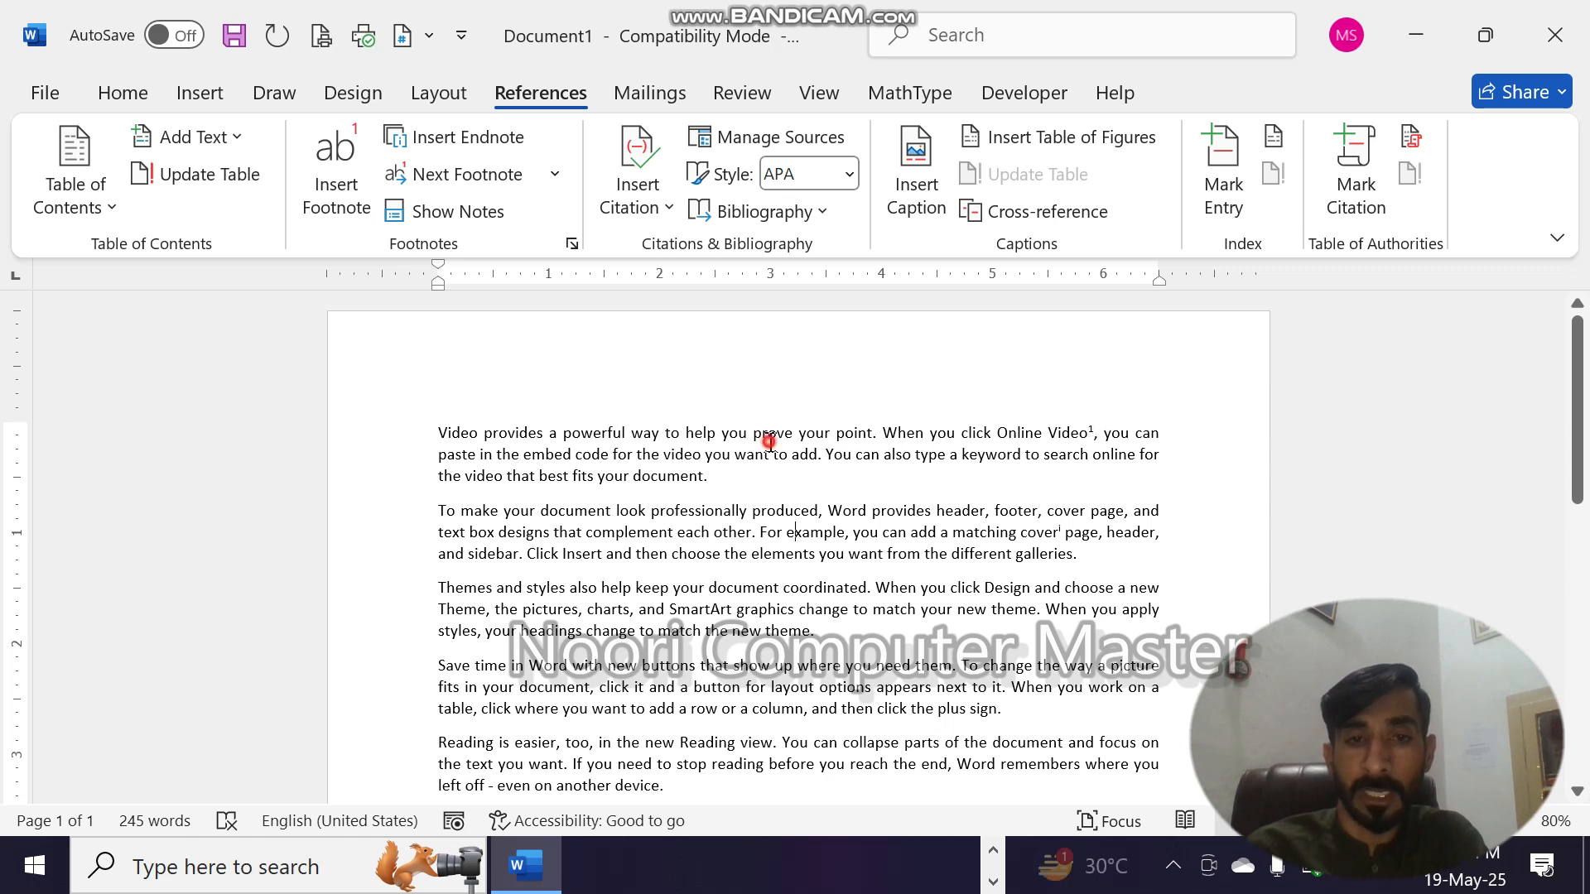
{"action": "left_click", "coordinate": [555, 174]}
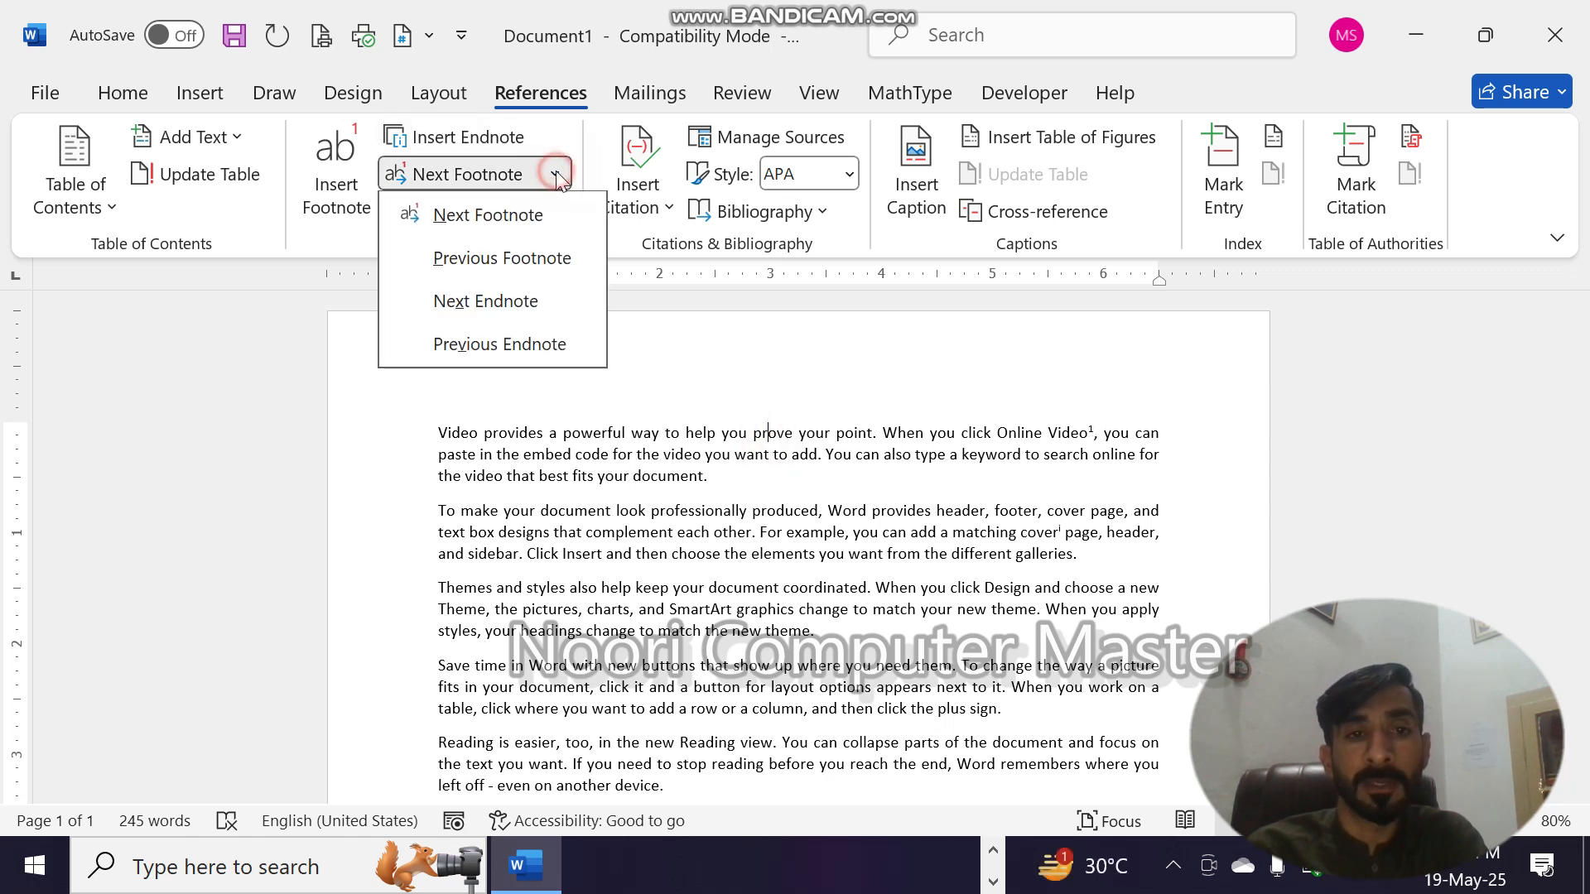
{"action": "left_click", "coordinate": [535, 302]}
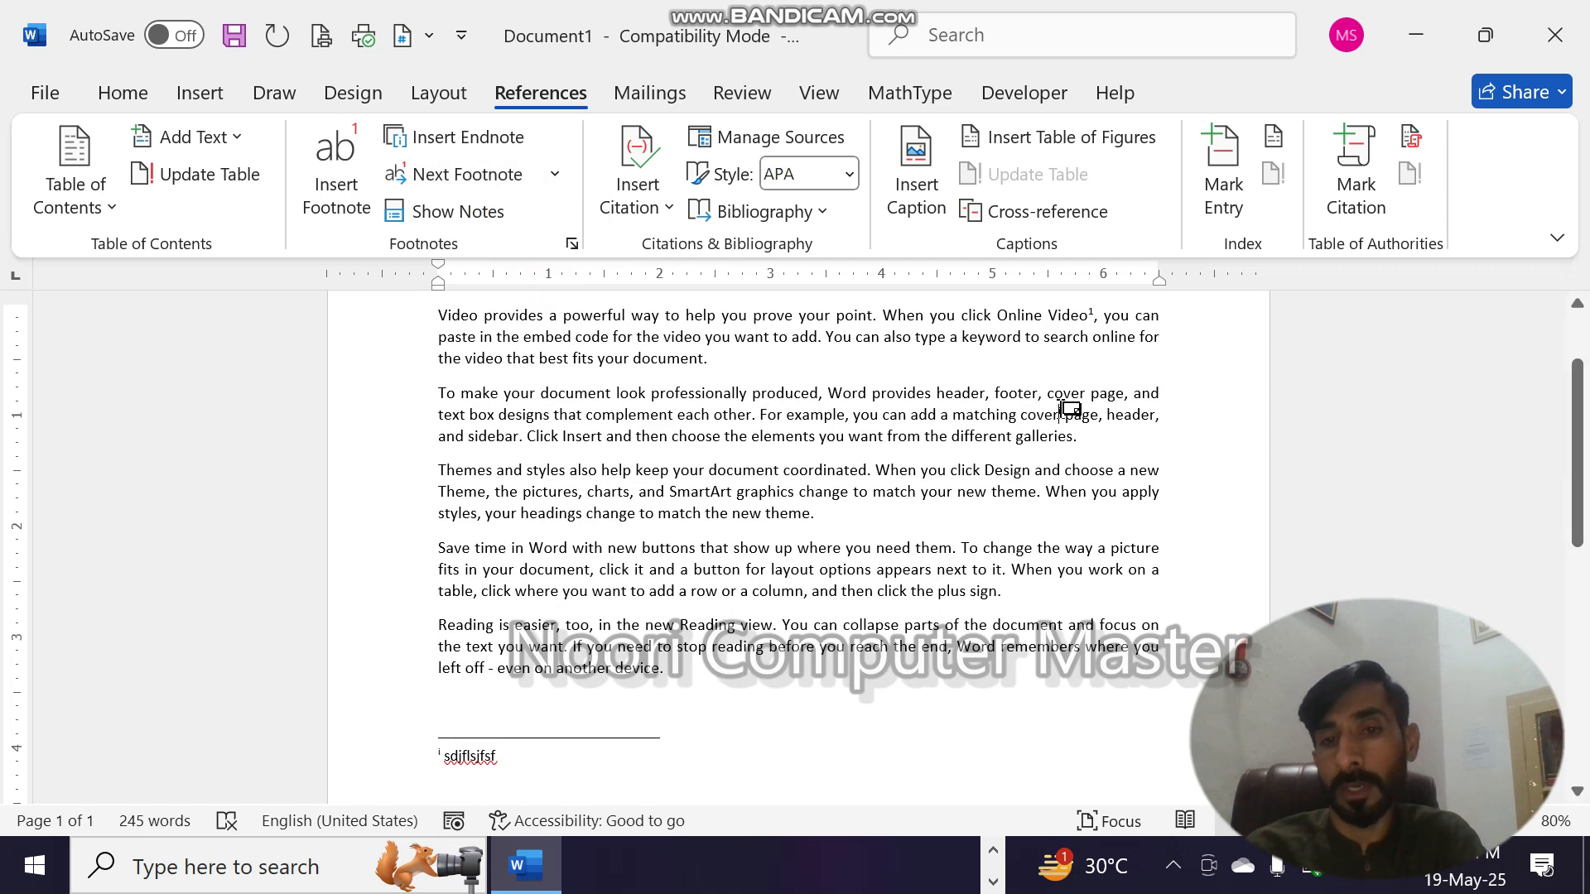
{"action": "mouse_move", "coordinate": [1069, 410]}
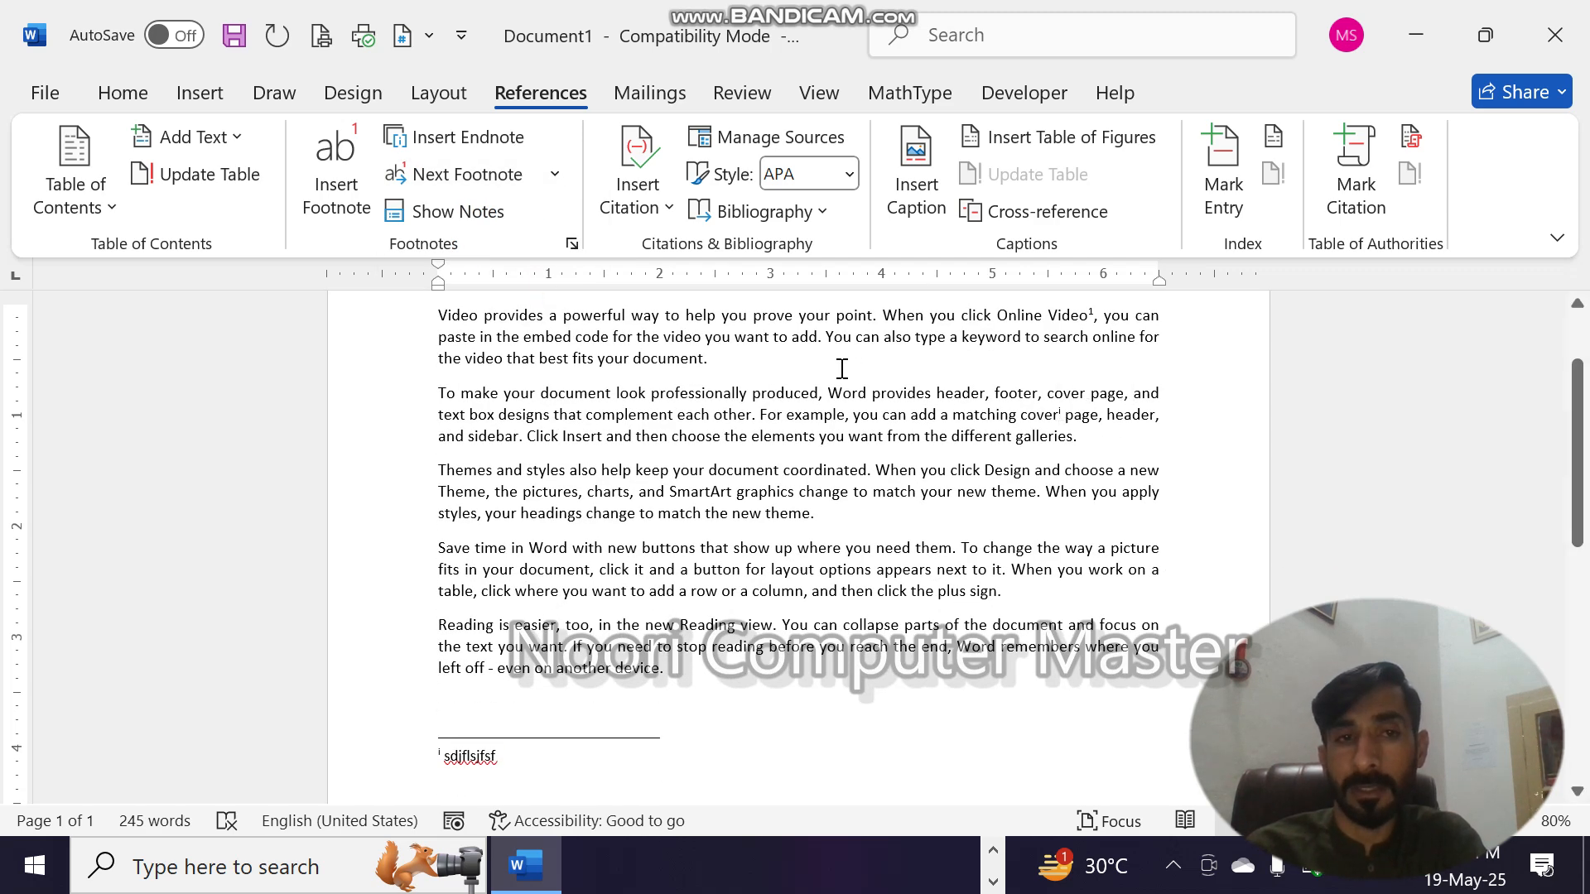
- Delete all the sample text, including its footnote and endnote, to leave the document empty
{"action": "key", "text": "ctrl+a"}
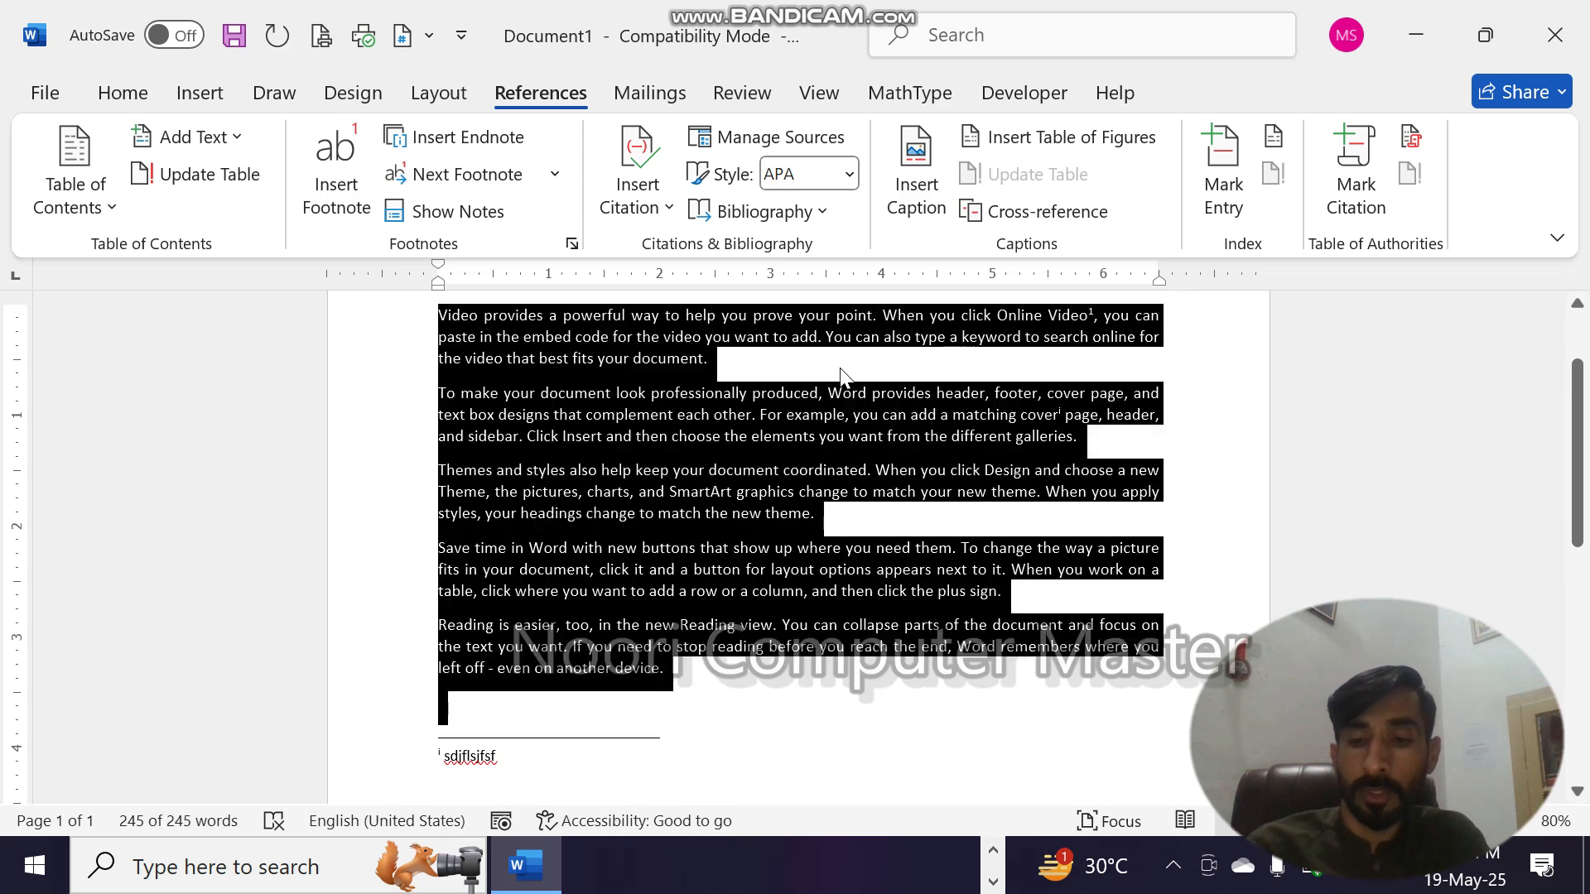
{"action": "key", "text": "Delete"}
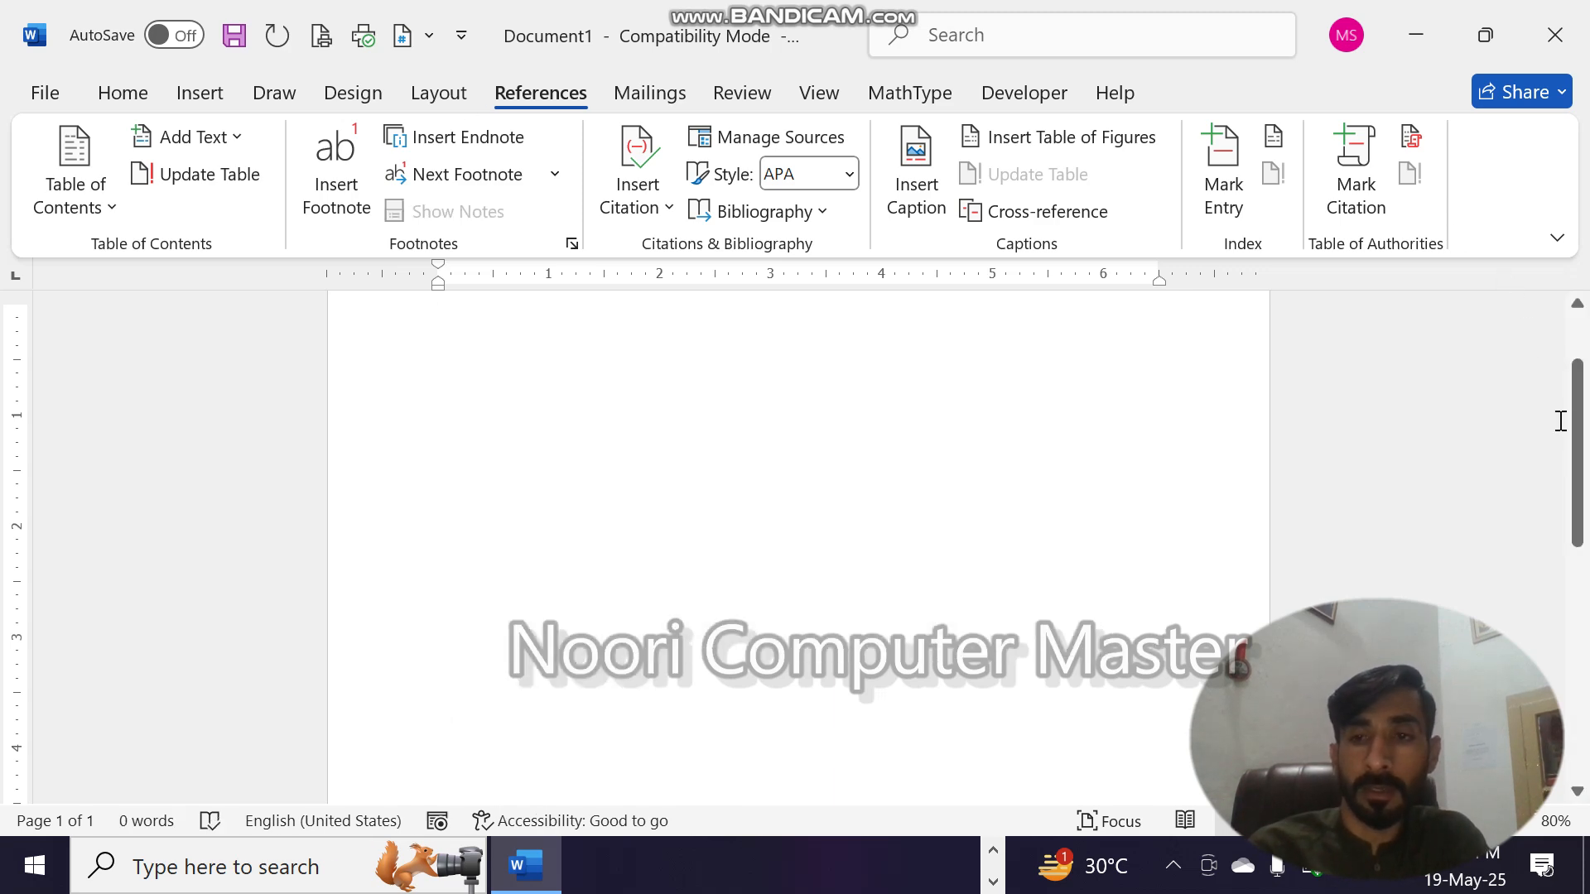
{"action": "scroll", "coordinate": [1583, 580], "scroll_direction": "down", "scroll_amount": 3}
{"action": "scroll", "coordinate": [1587, 588], "scroll_direction": "up", "scroll_amount": 3}
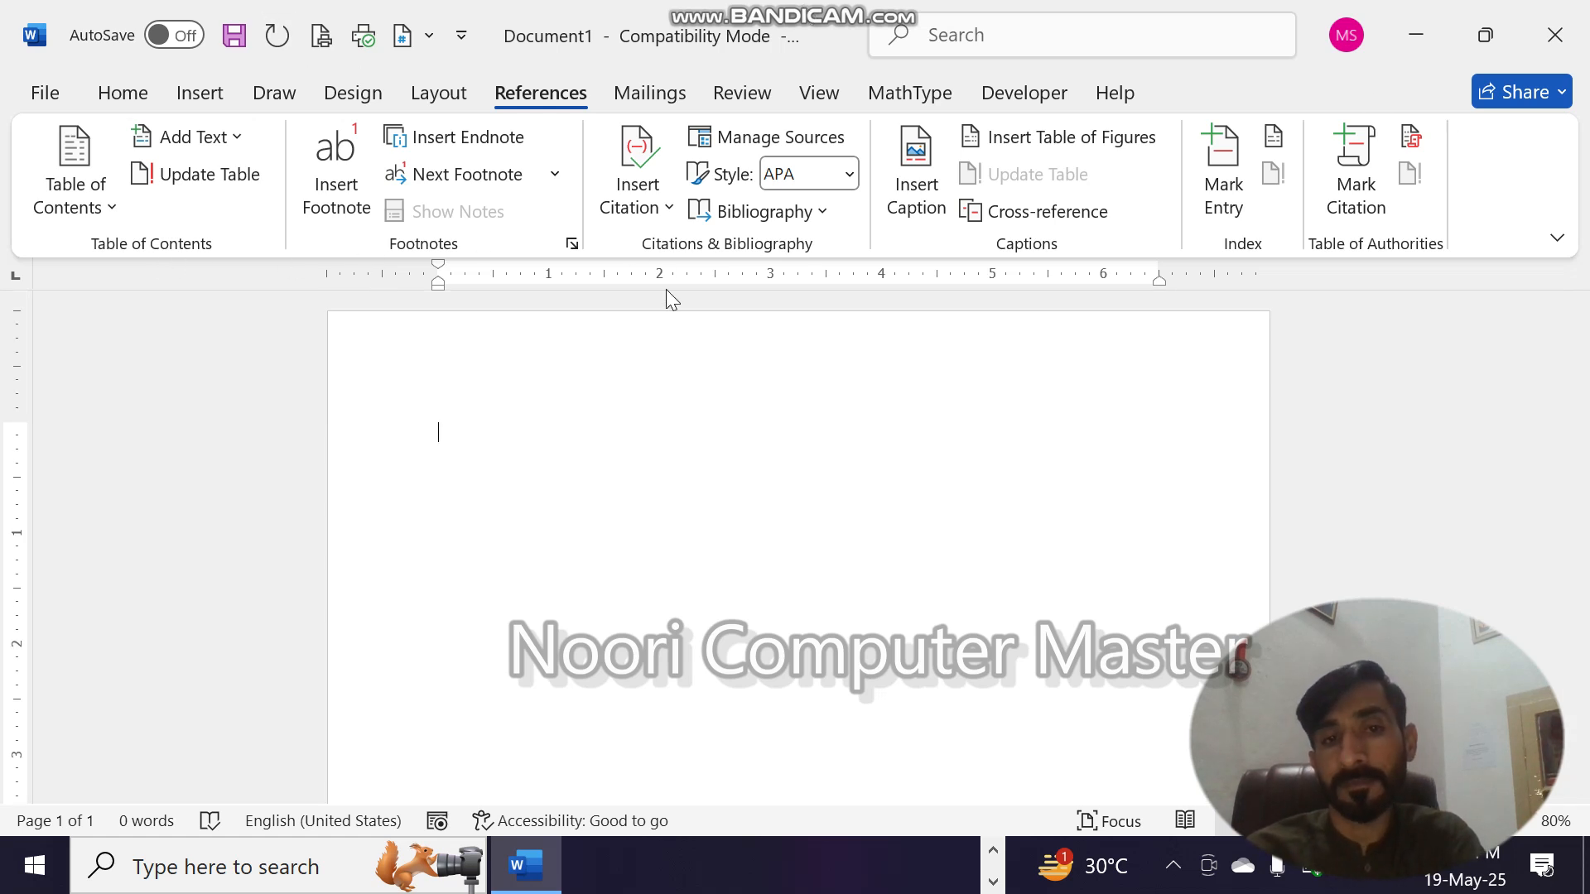
- Start a new citation source of type Book and enter the author's full name
{"action": "left_click", "coordinate": [667, 209]}
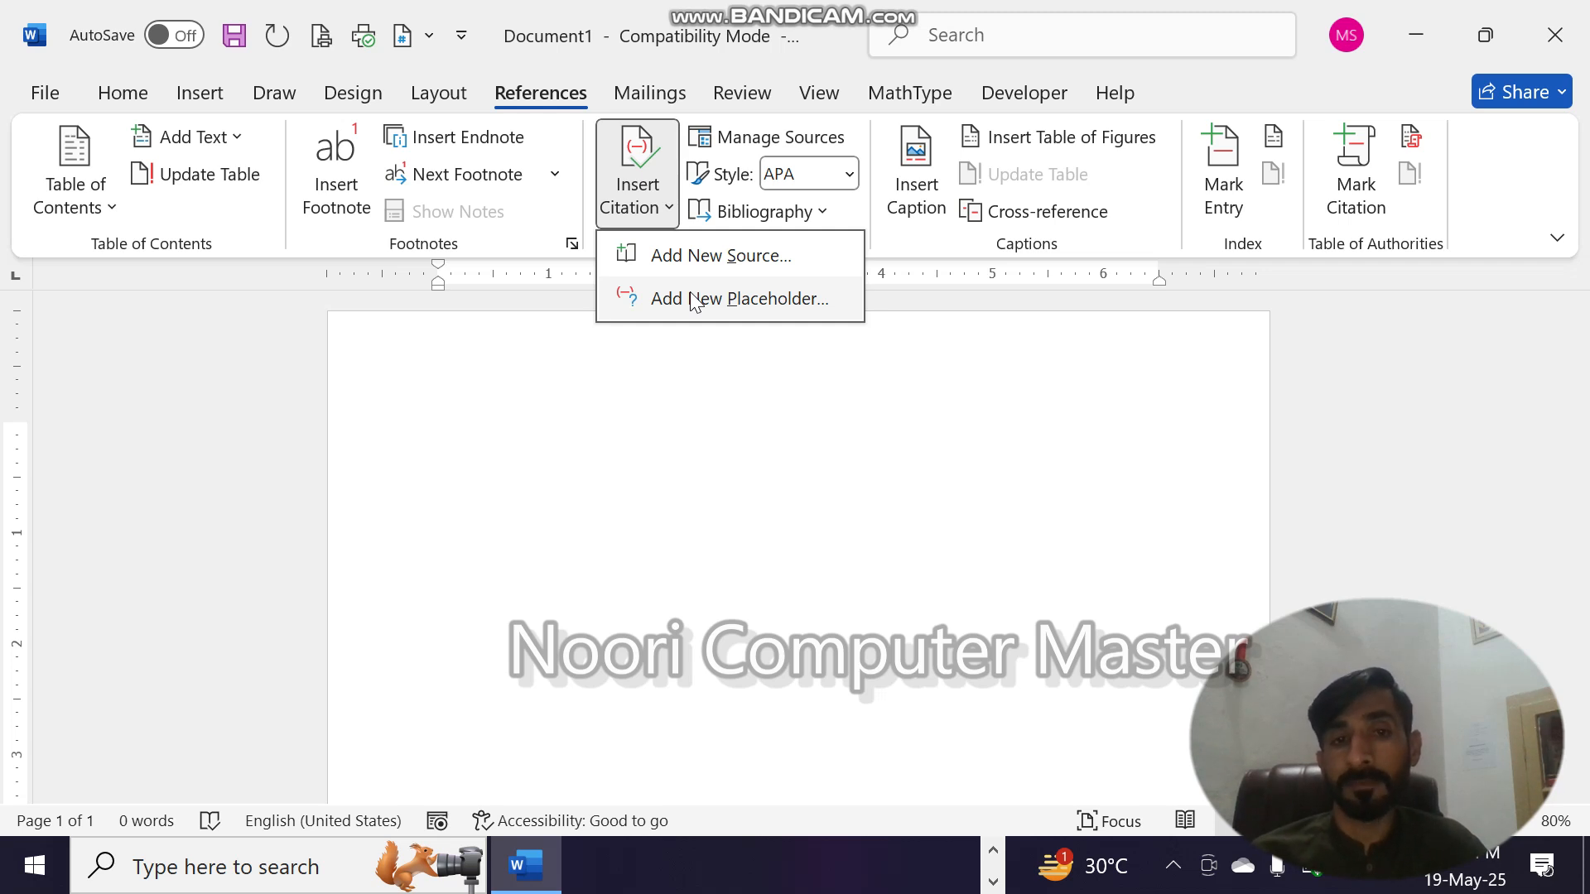
{"action": "left_click", "coordinate": [656, 195]}
{"action": "left_click", "coordinate": [656, 196]}
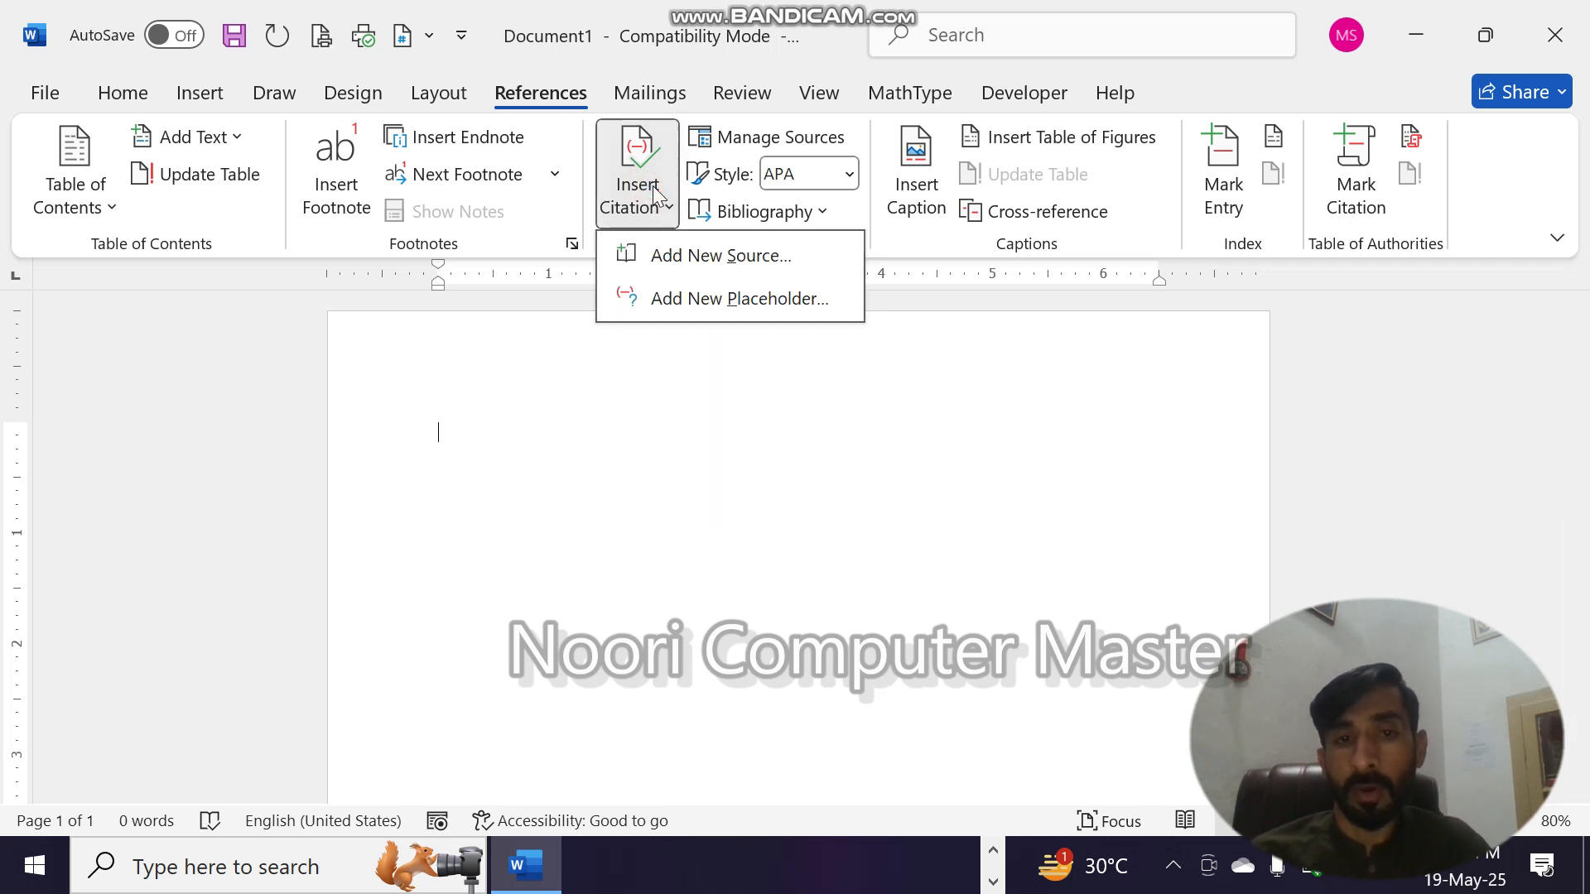
{"action": "left_click", "coordinate": [709, 254]}
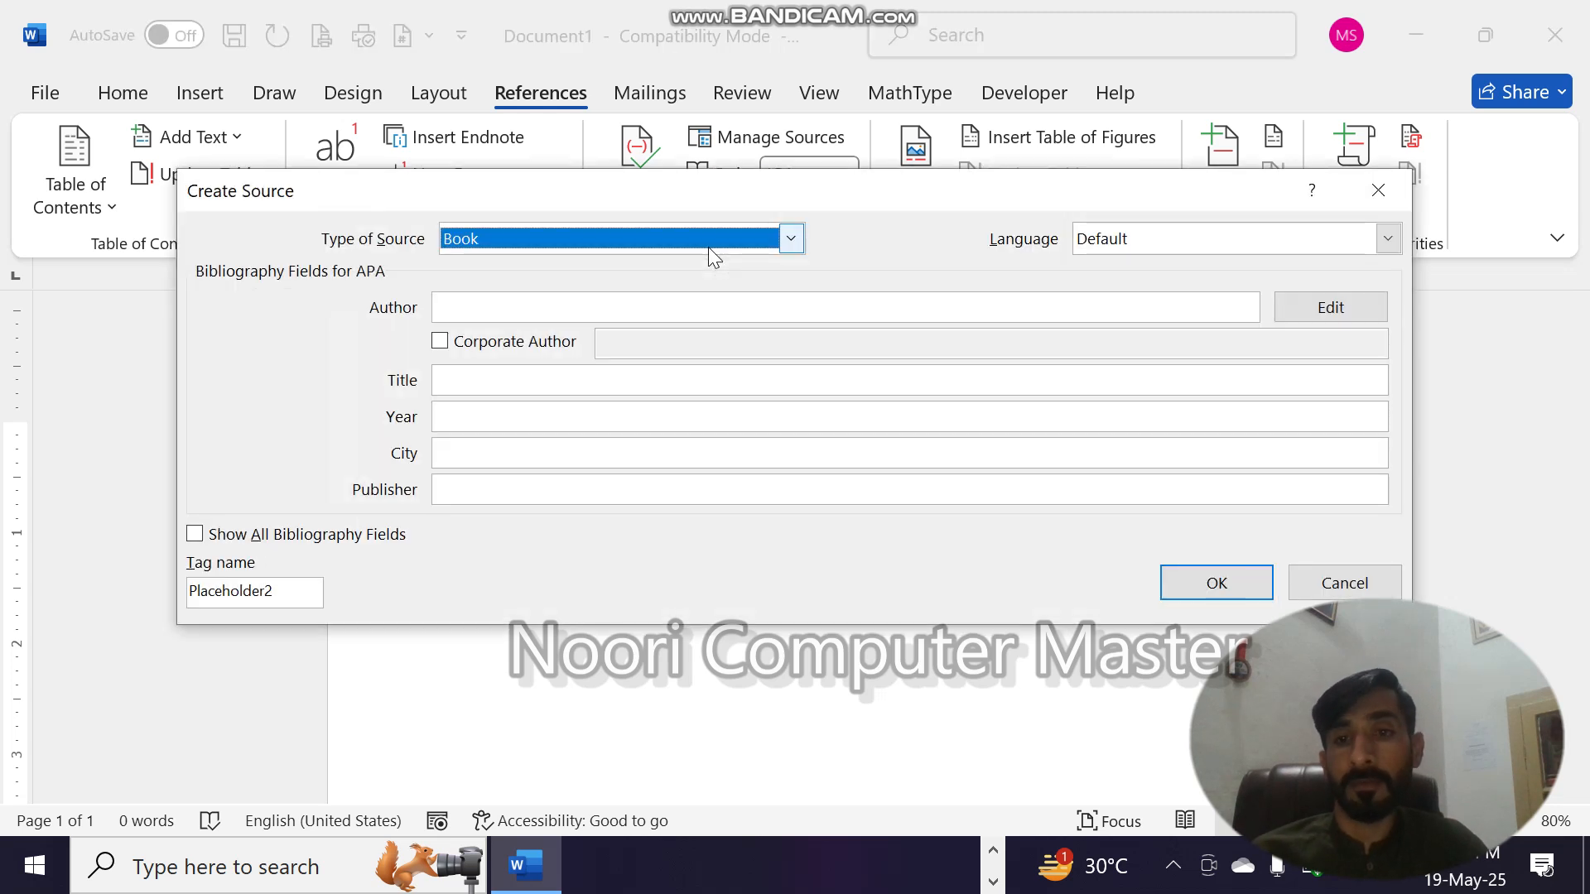
{"action": "left_click", "coordinate": [687, 313]}
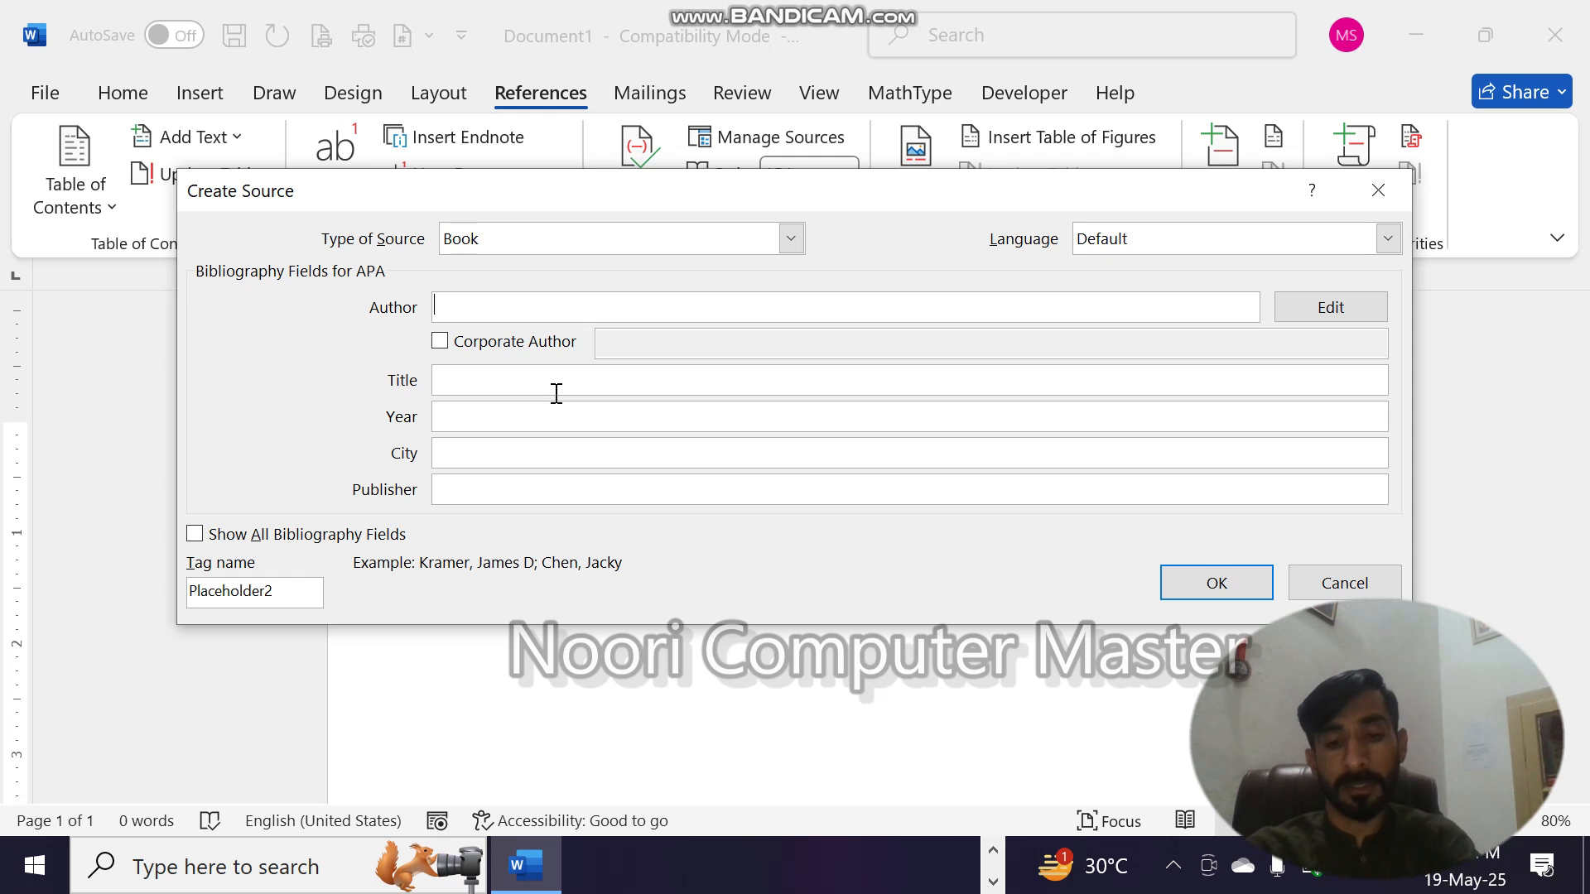
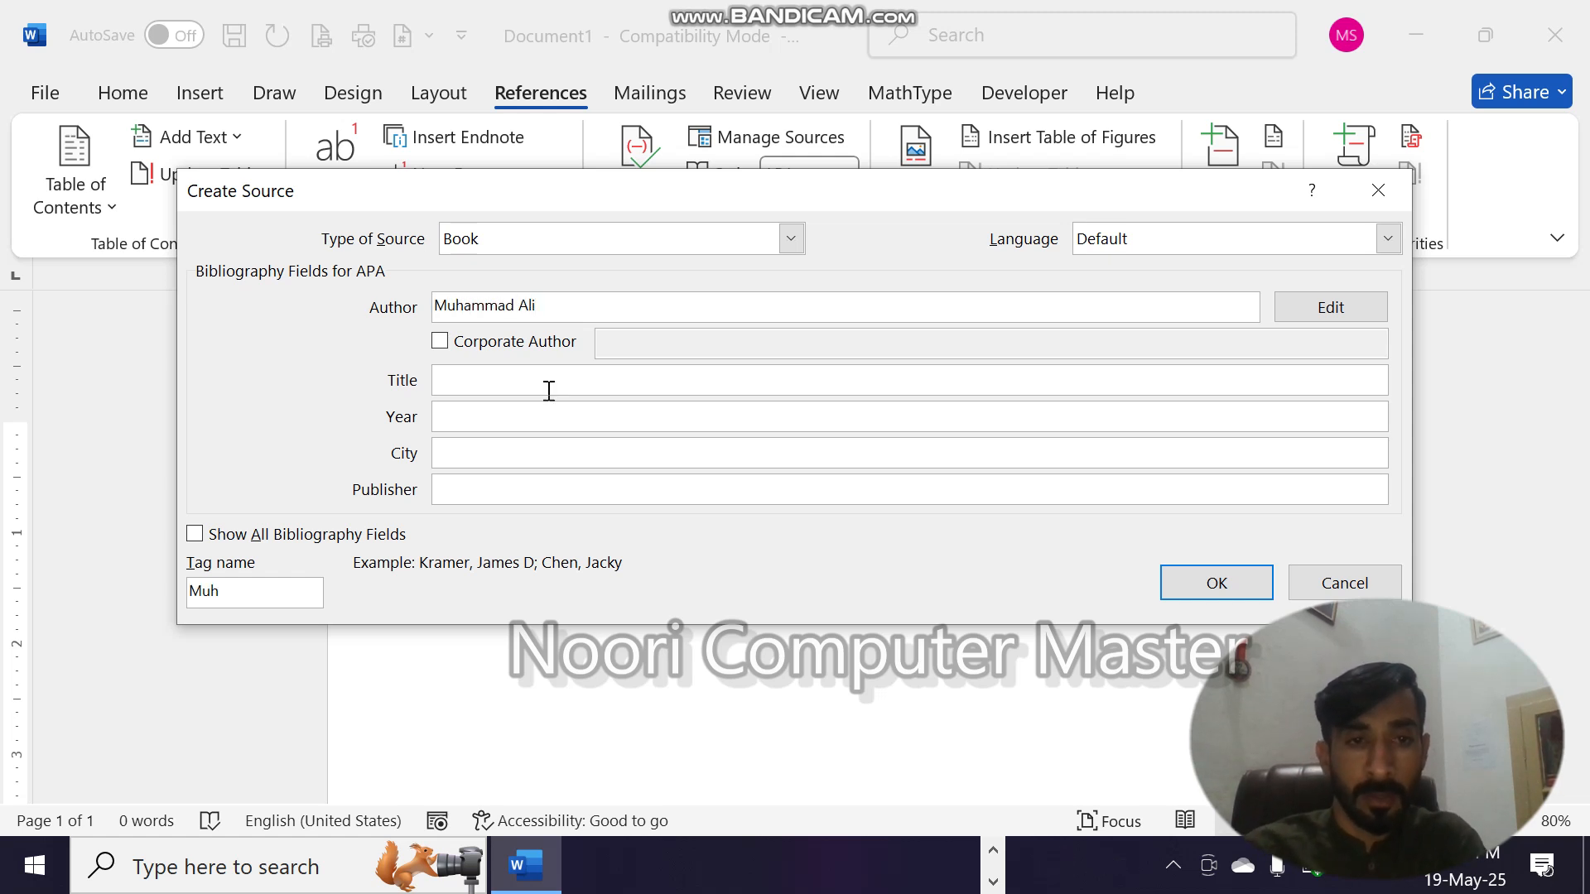
- Turn the source's Corporate Author option on and off again, and set its title to "Book of Computer"
{"action": "left_click", "coordinate": [575, 380]}
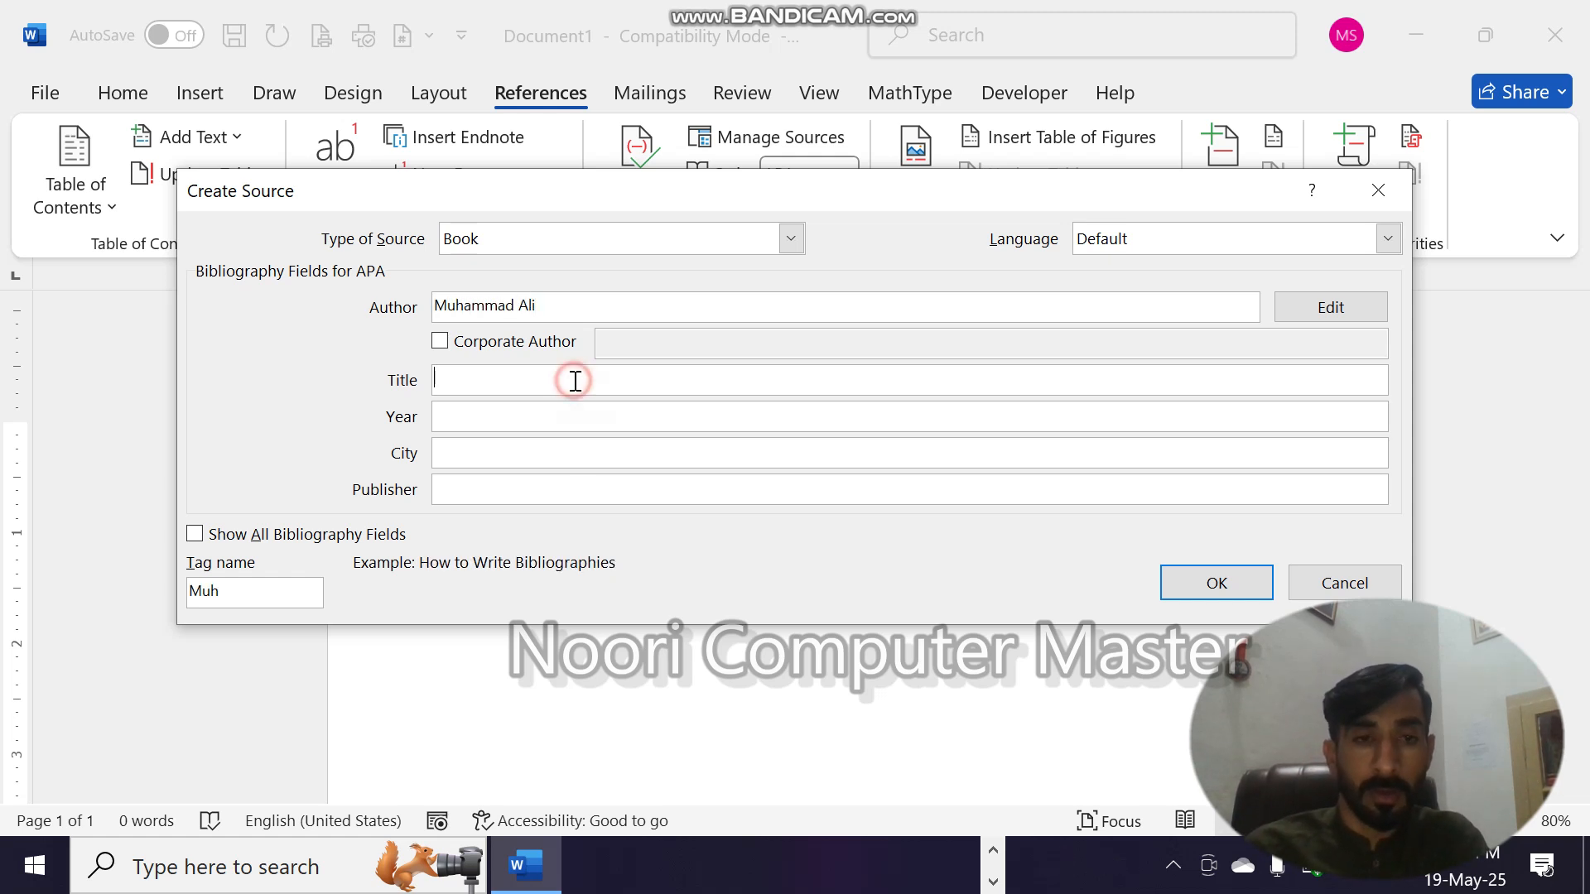
{"action": "left_click", "coordinate": [439, 342]}
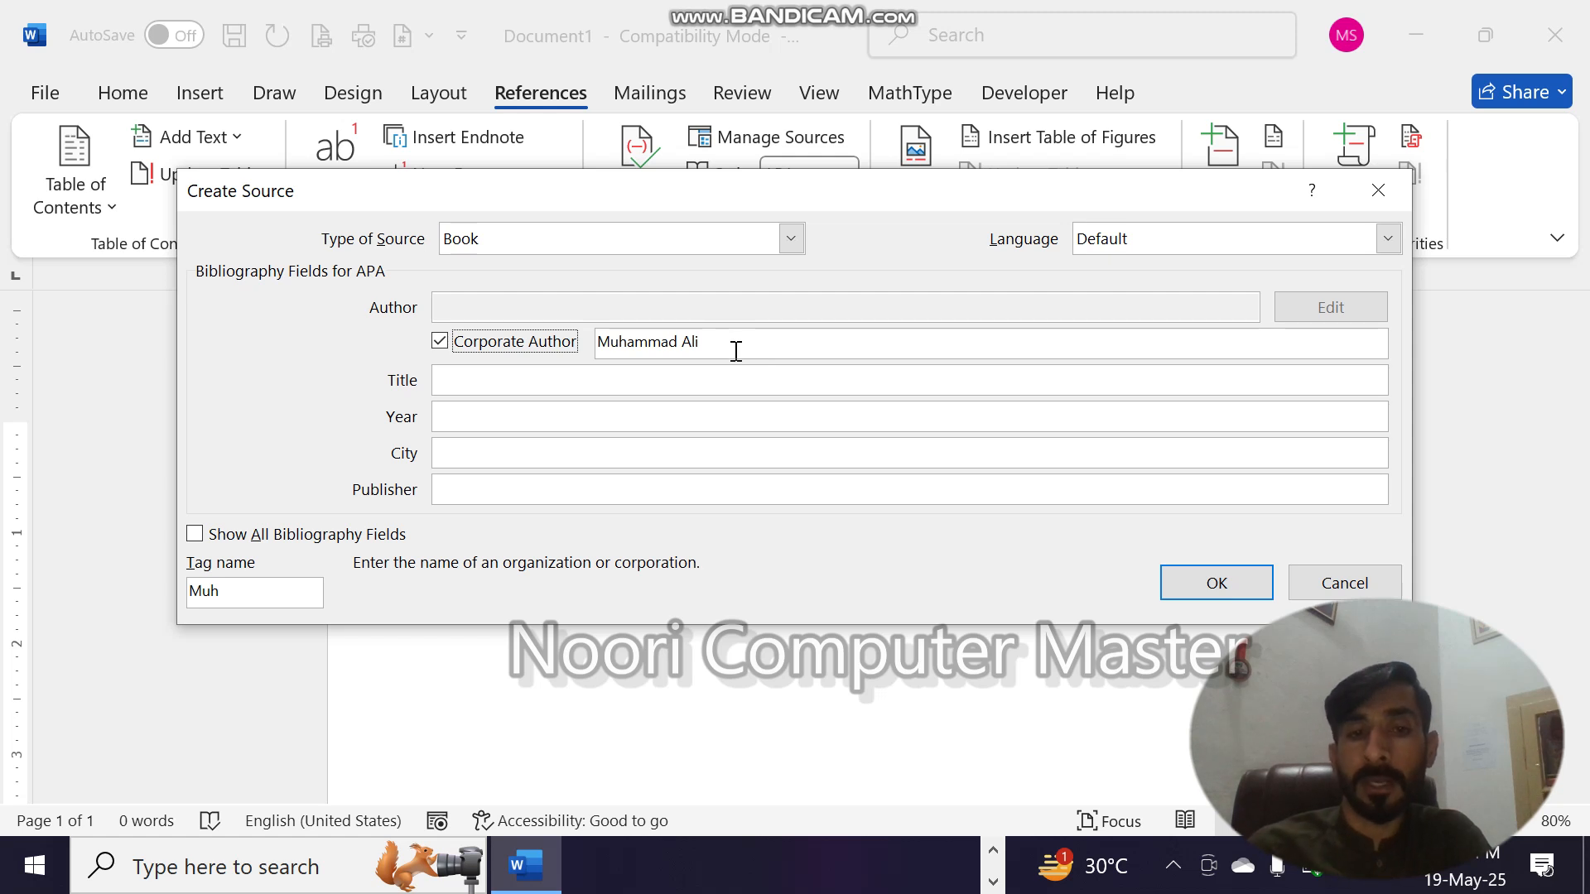
{"action": "left_click", "coordinate": [470, 346]}
{"action": "left_click", "coordinate": [488, 385]}
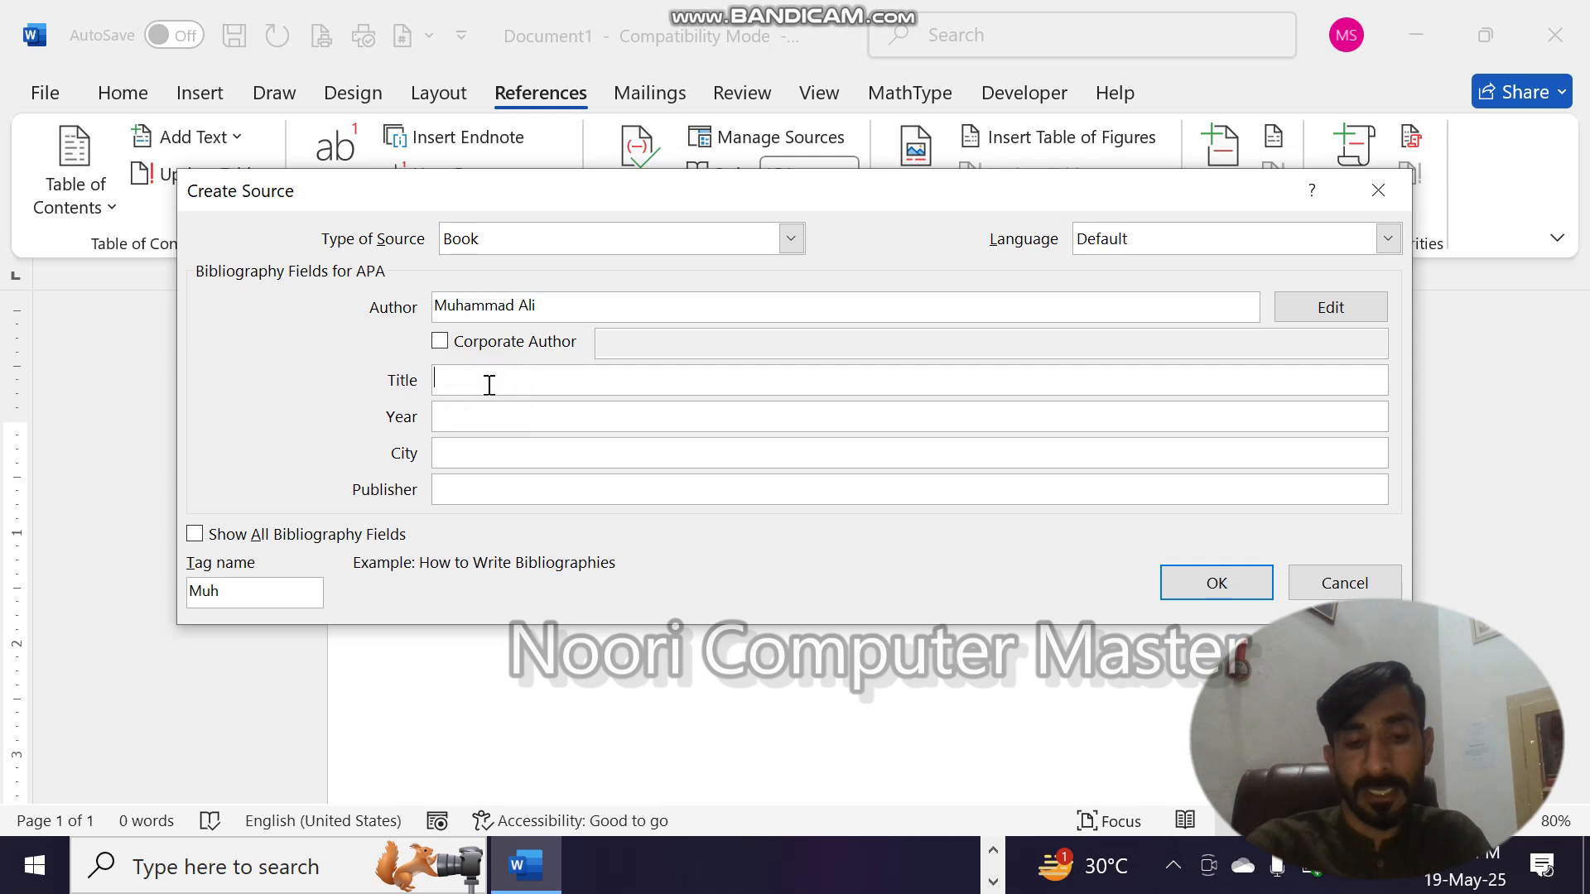
{"action": "type", "text": "Book of "}
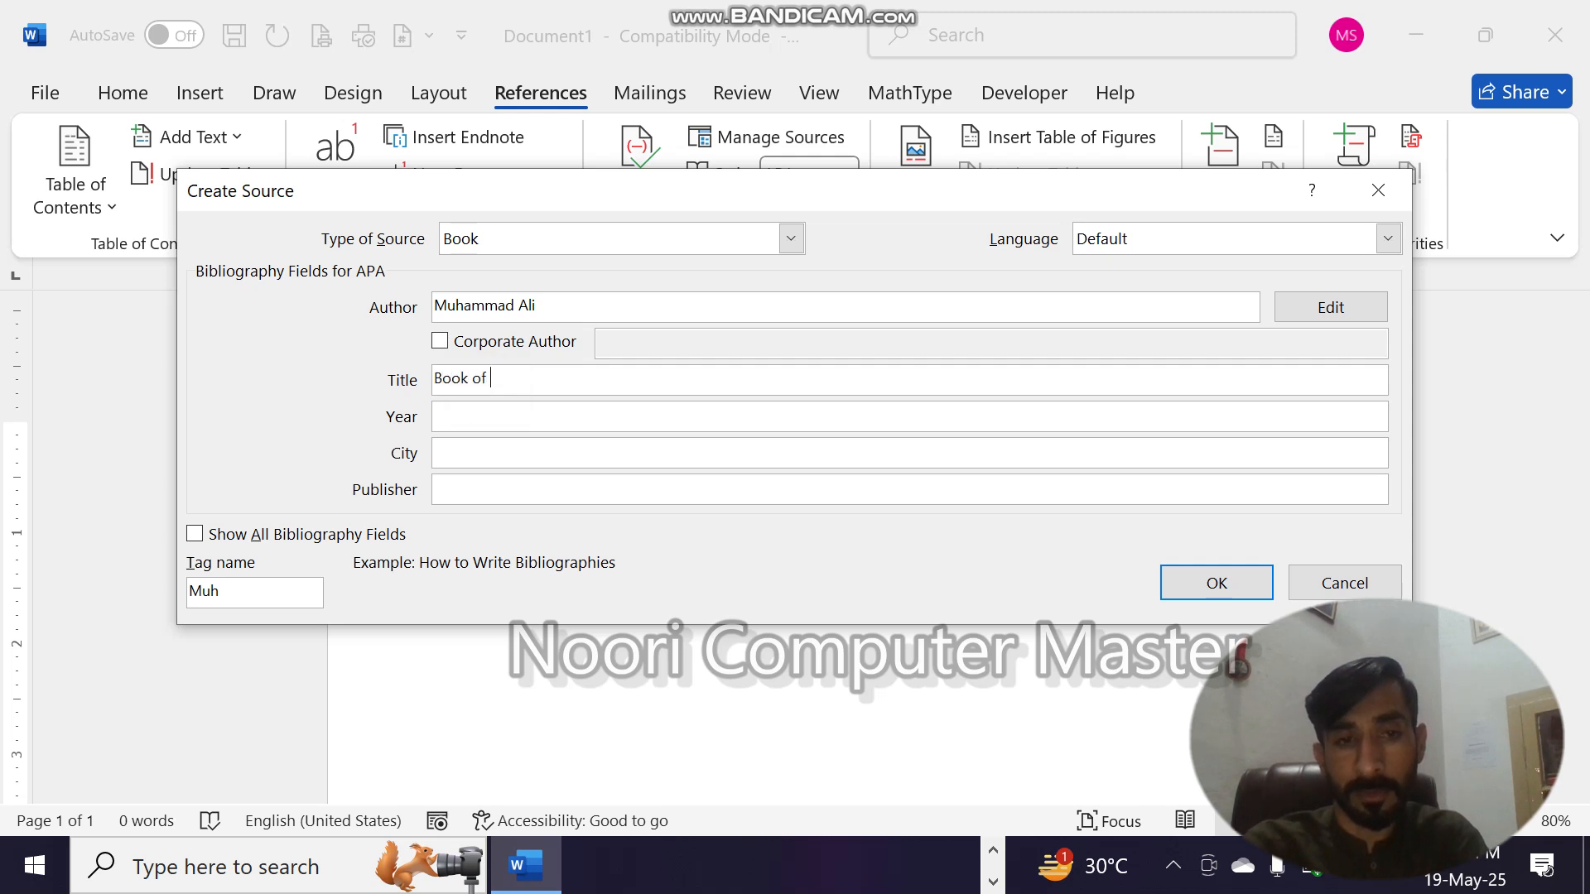
{"action": "type", "text": "Computr"}
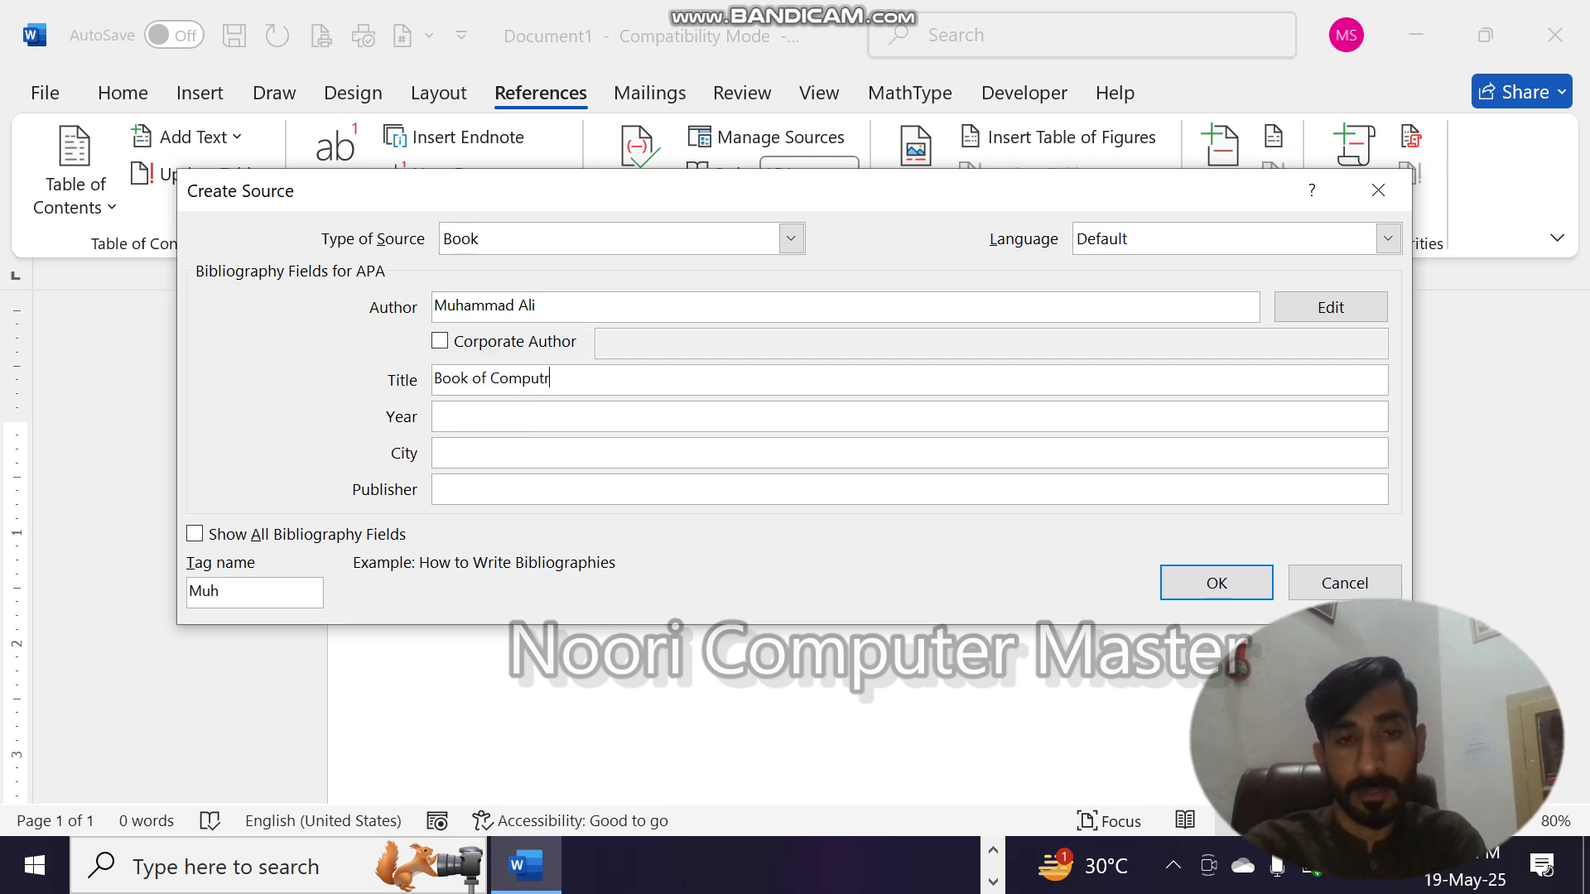
{"action": "key", "text": "BackSpace"}
{"action": "type", "text": "er"}
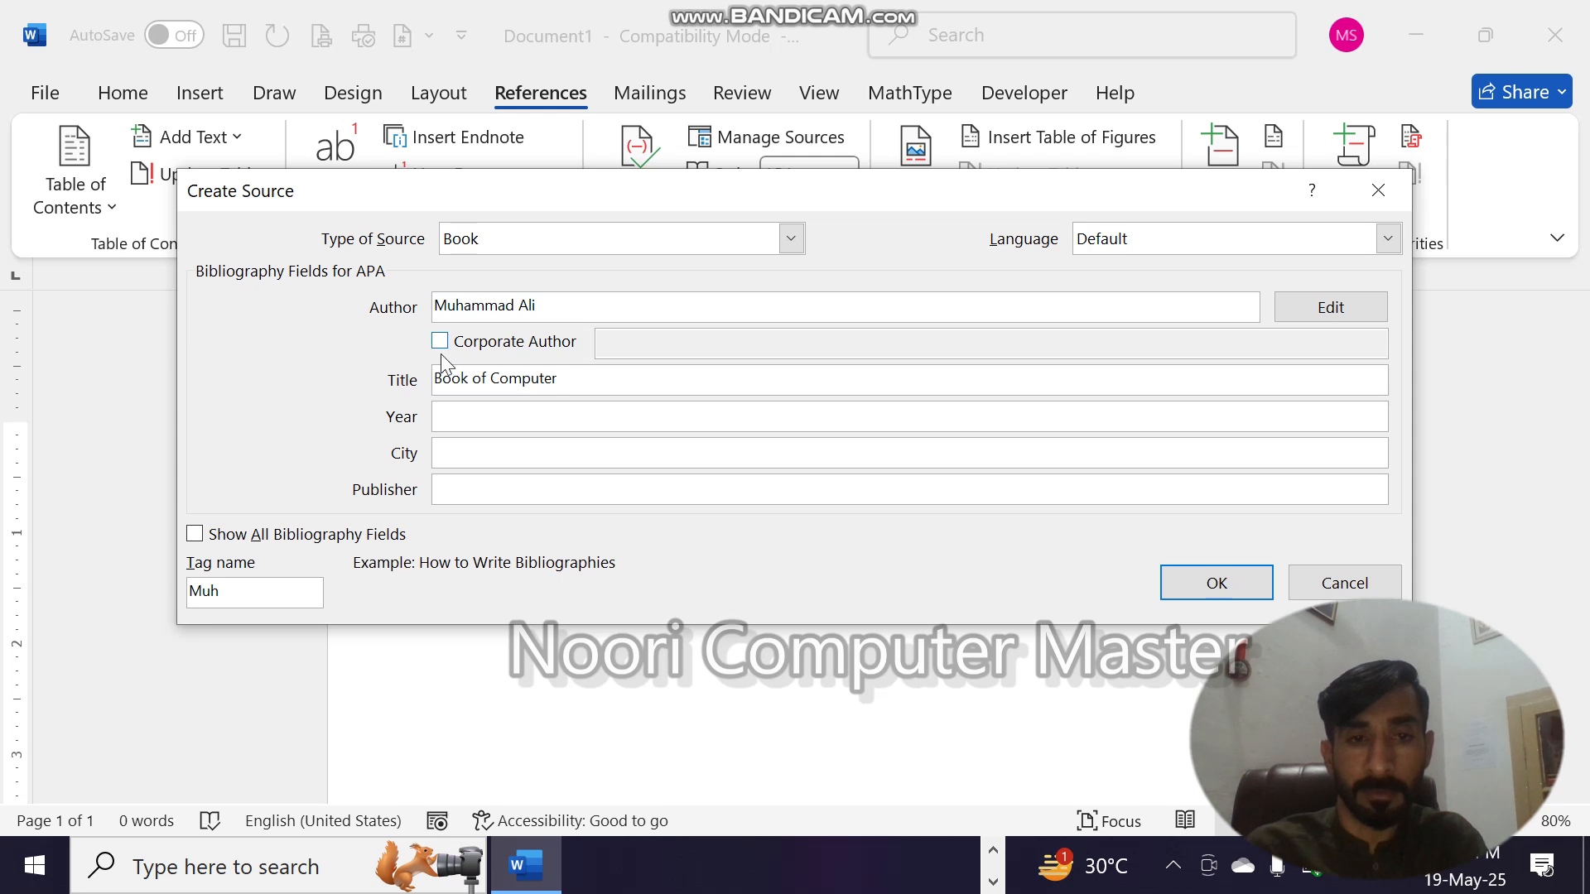
- Set the source's year to 2025, its city to Rawalpindi and its publisher to "Lahore Book"
{"action": "left_click", "coordinate": [492, 409]}
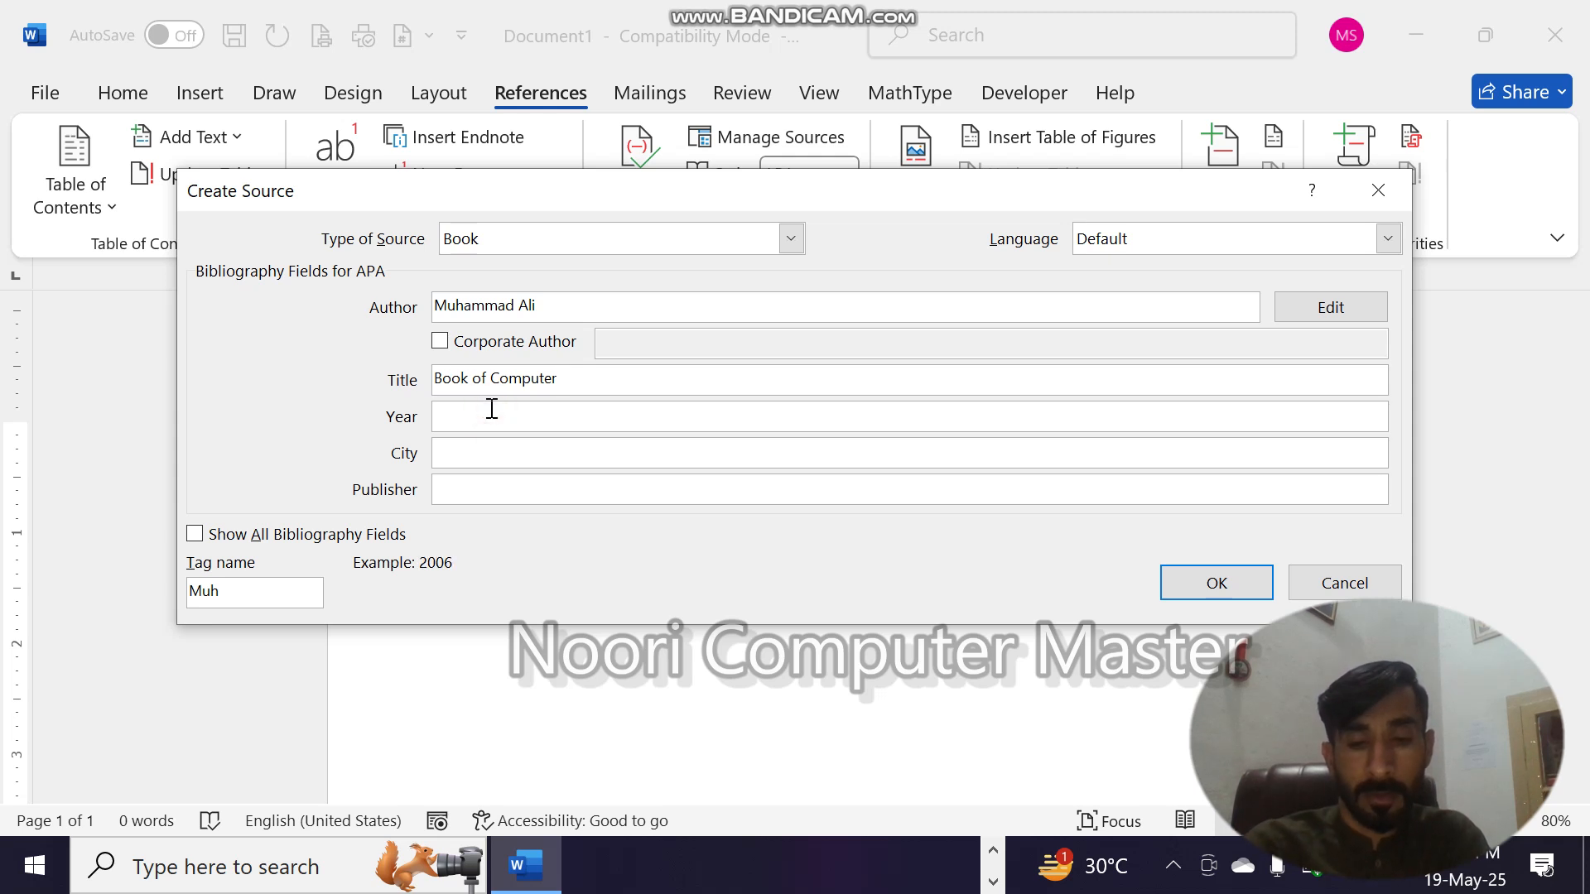
{"action": "type", "text": "2"}
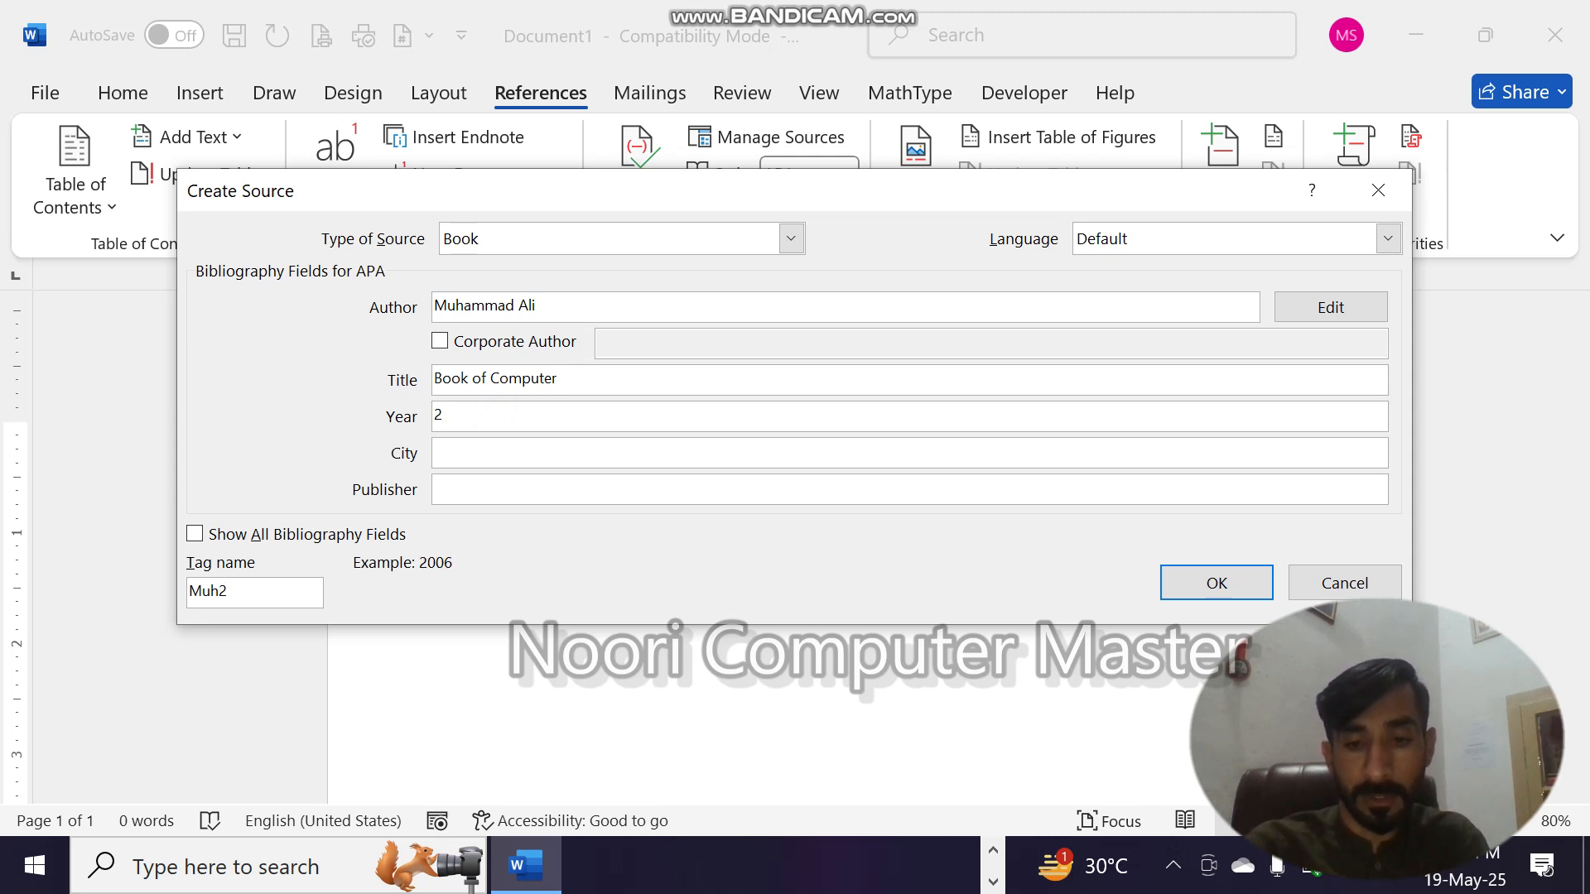
{"action": "type", "text": "025"}
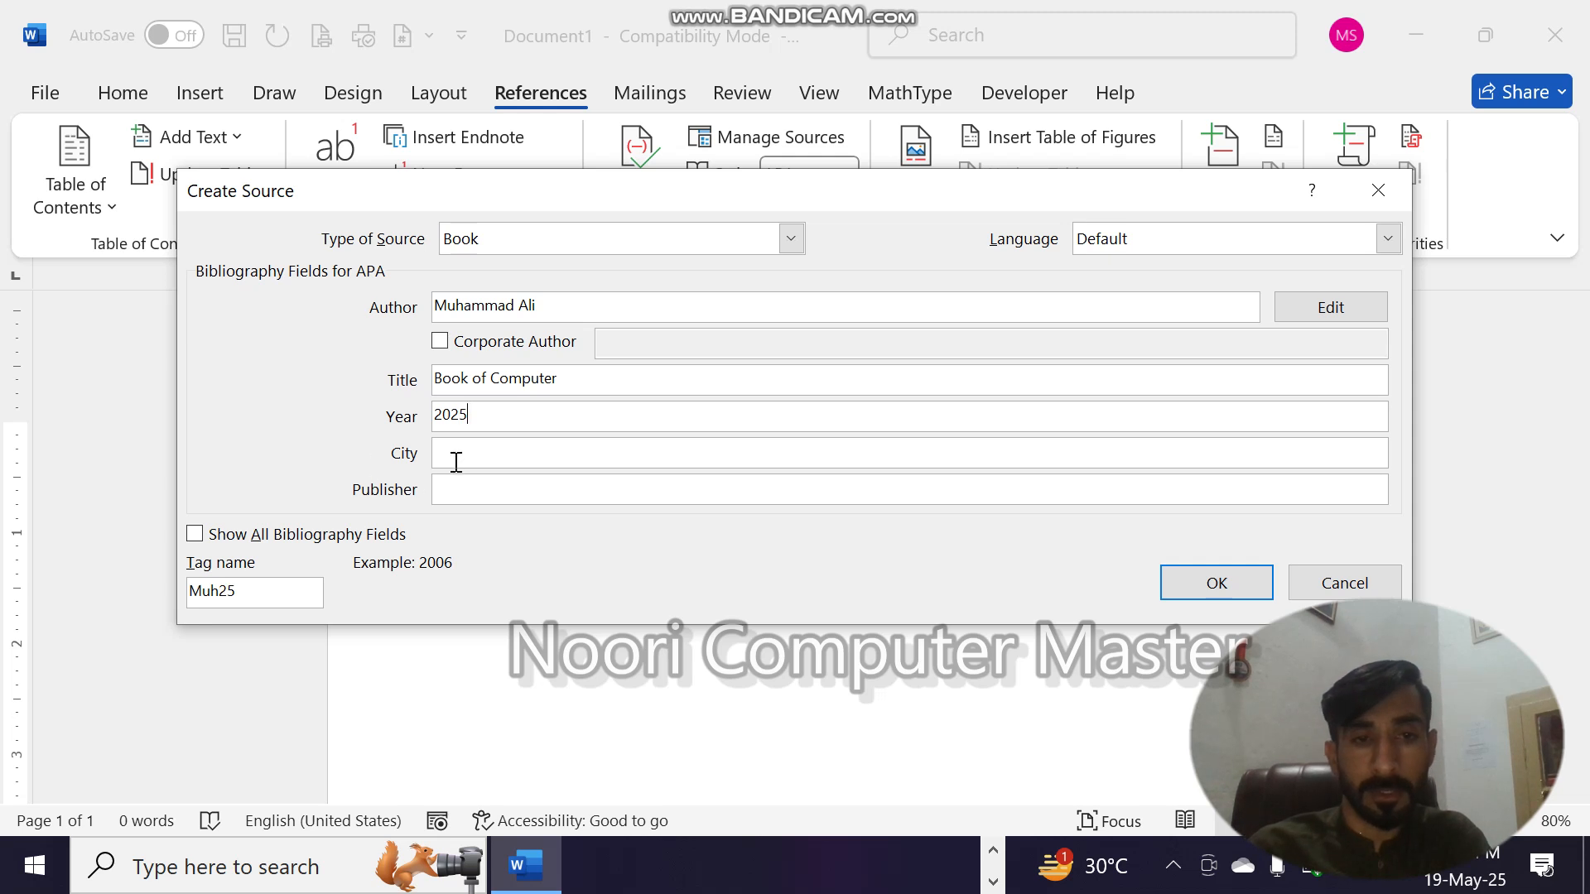
{"action": "left_click", "coordinate": [457, 462]}
{"action": "type", "text": "Rawal"}
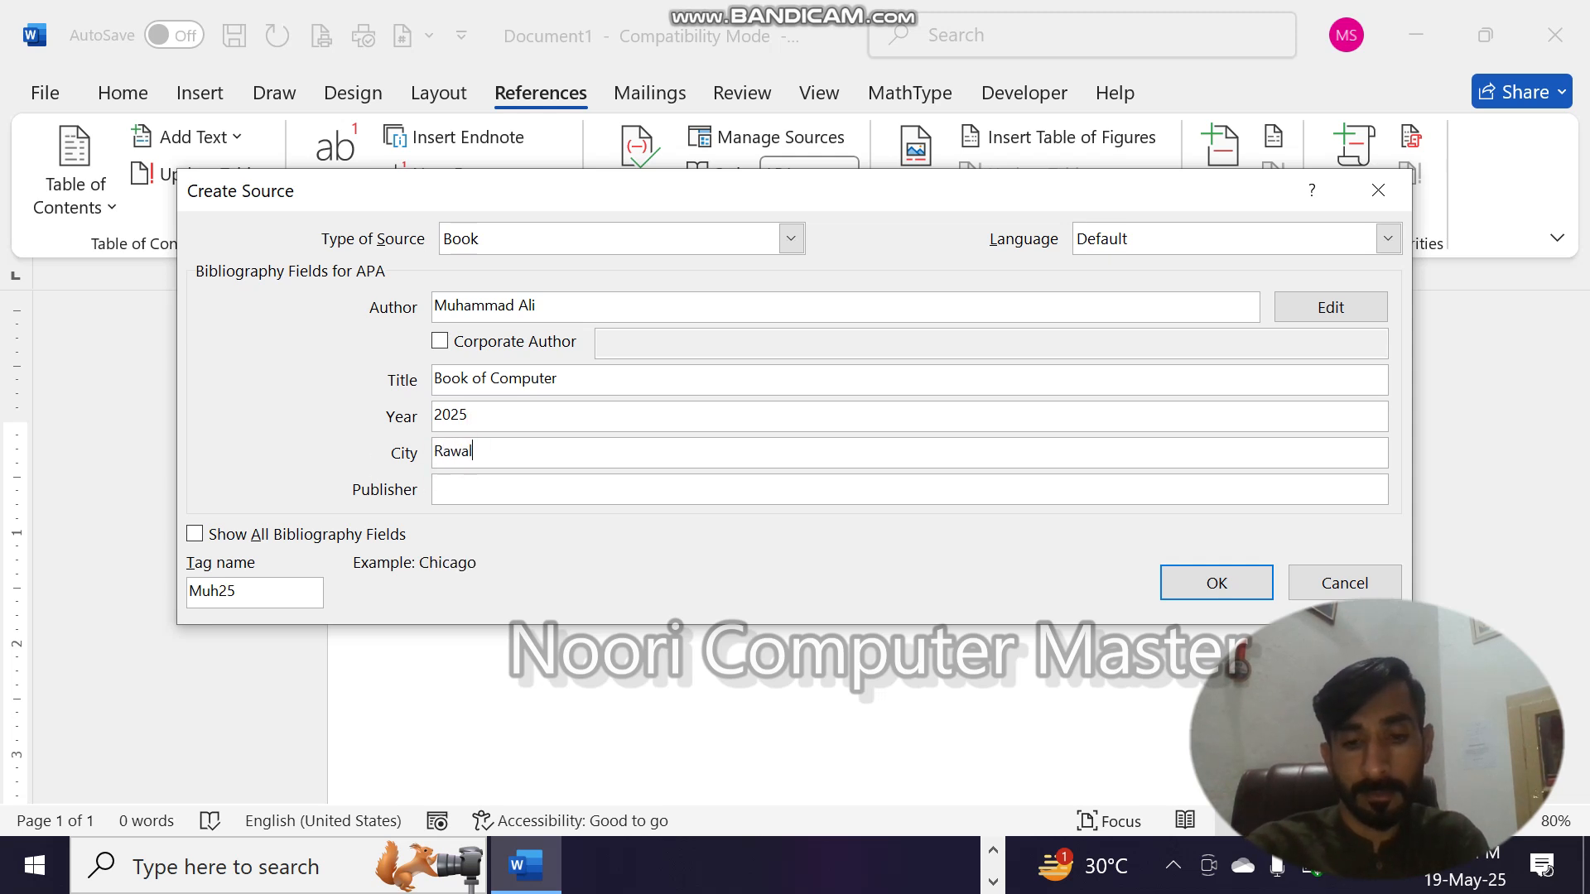
{"action": "type", "text": "pindi"}
{"action": "left_click", "coordinate": [490, 494]}
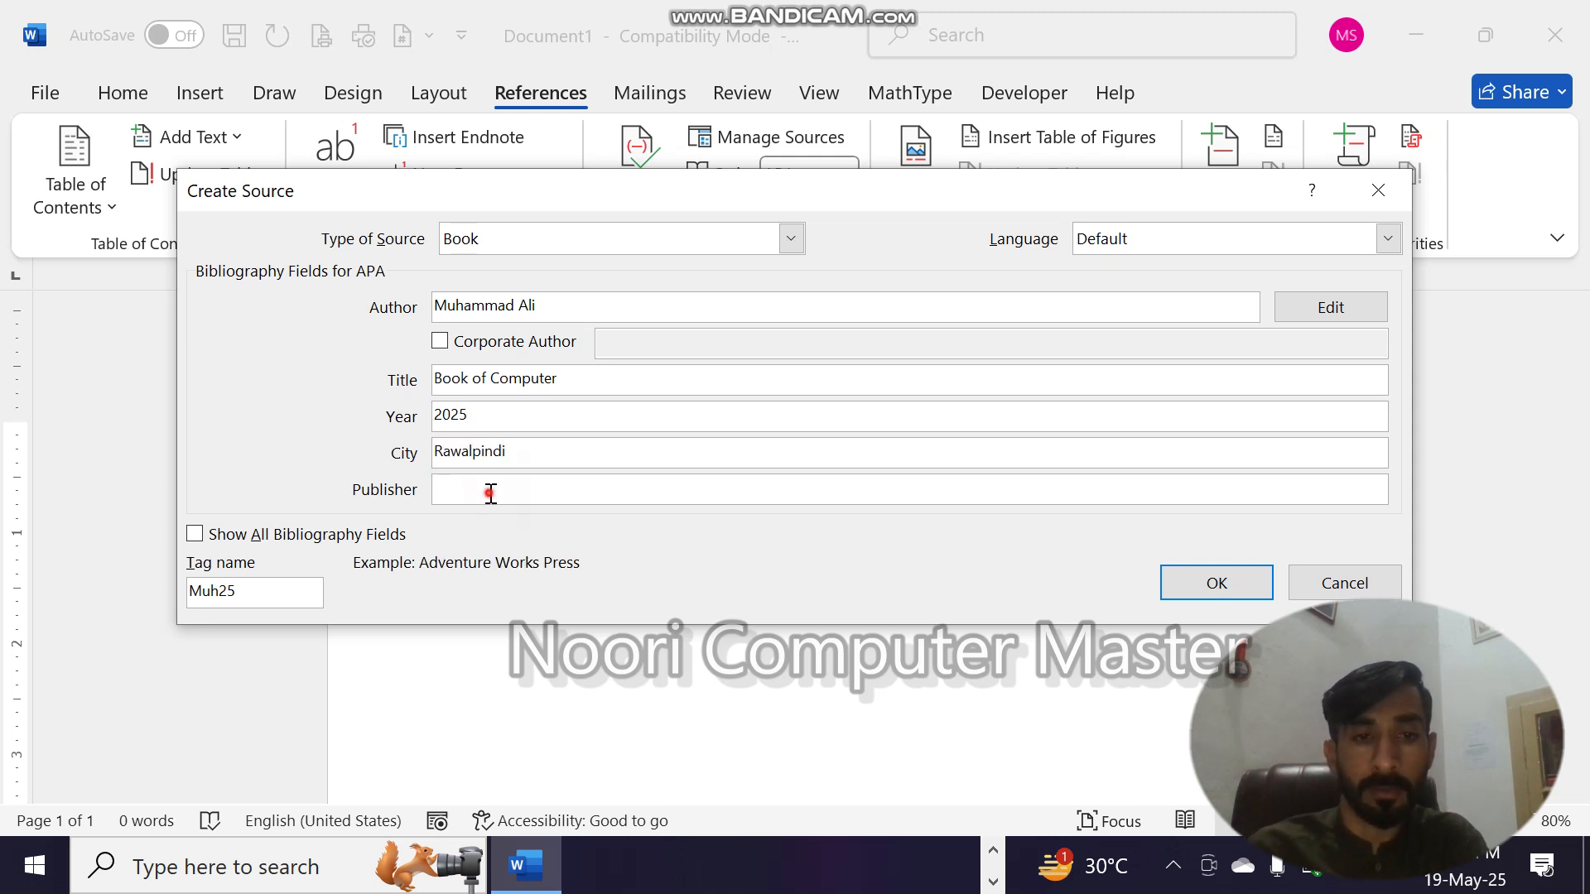
{"action": "type", "text": "Lahore"}
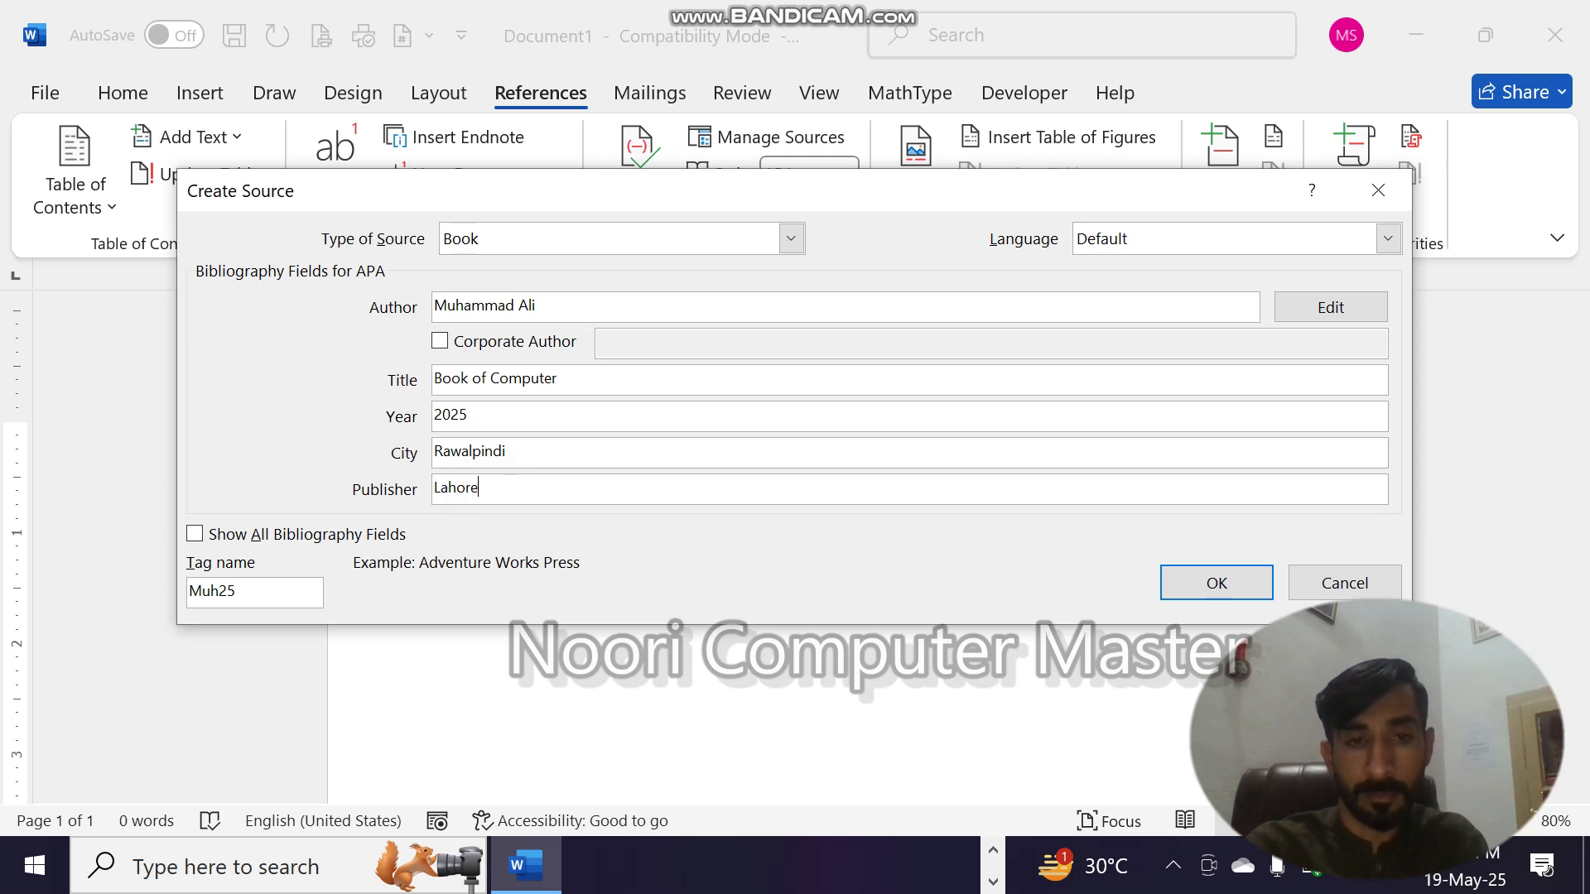
{"action": "type", "text": " Book"}
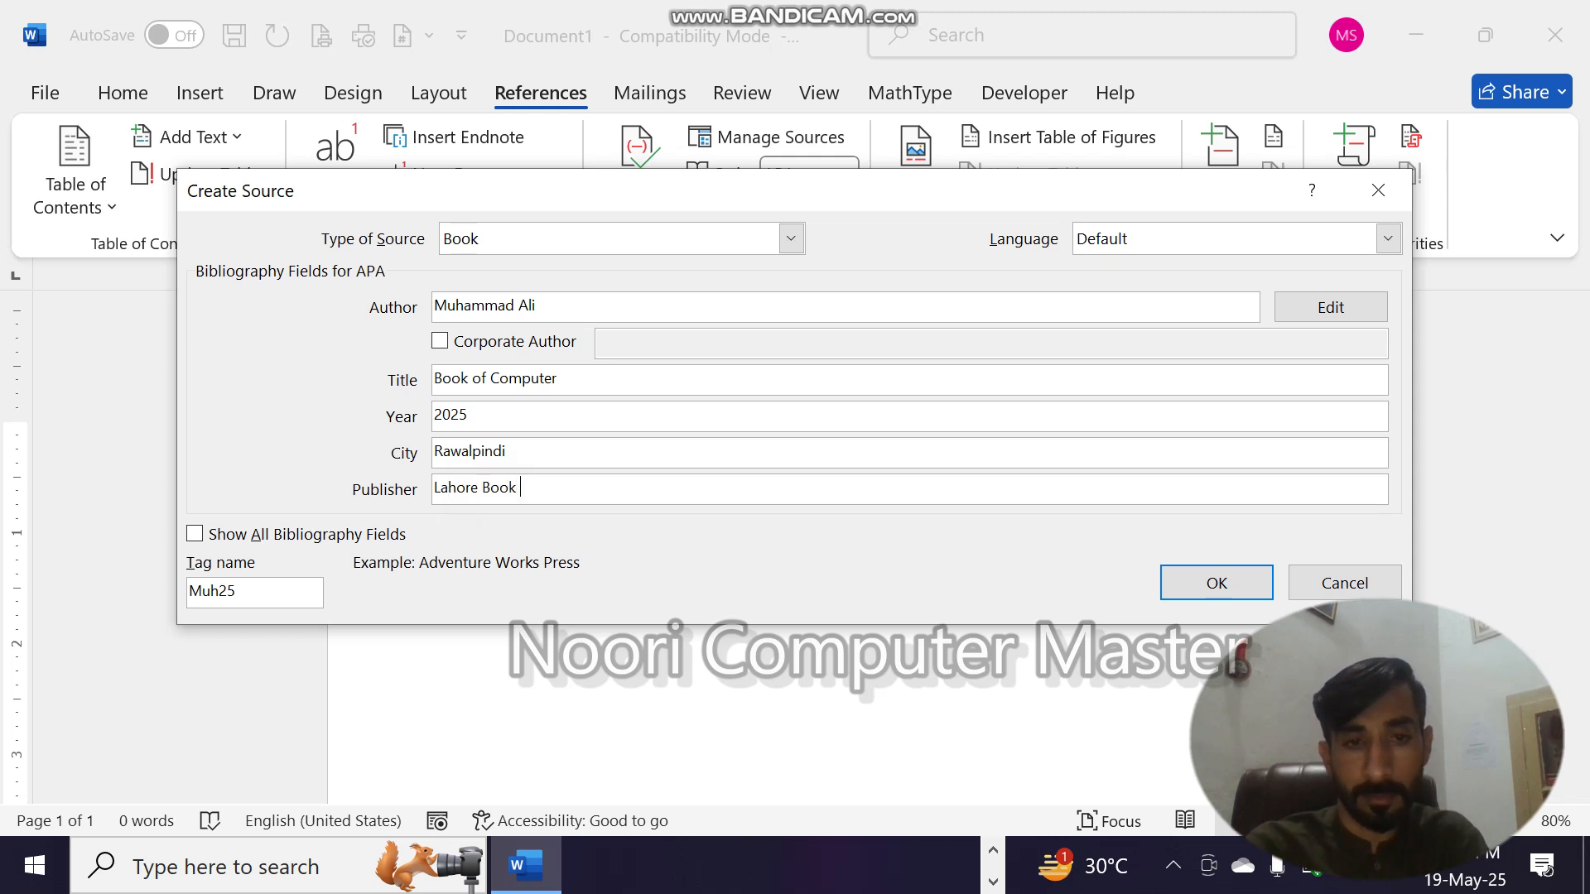
- Show all bibliography fields for the source, and save it to insert its citation in the document
{"action": "left_click", "coordinate": [193, 535]}
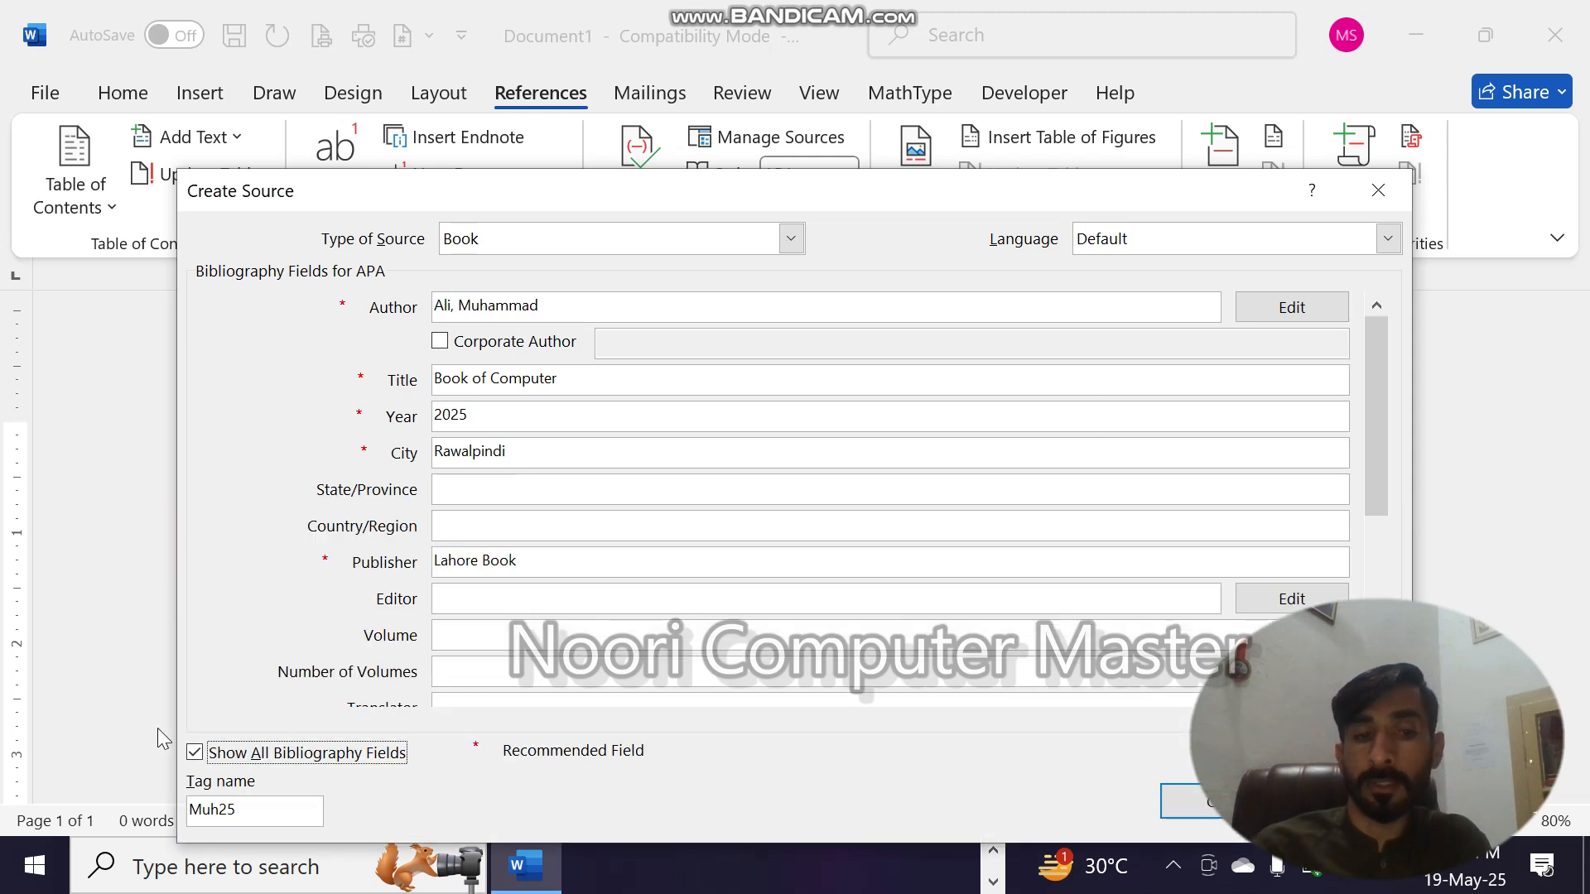
{"action": "left_click", "coordinate": [1179, 808]}
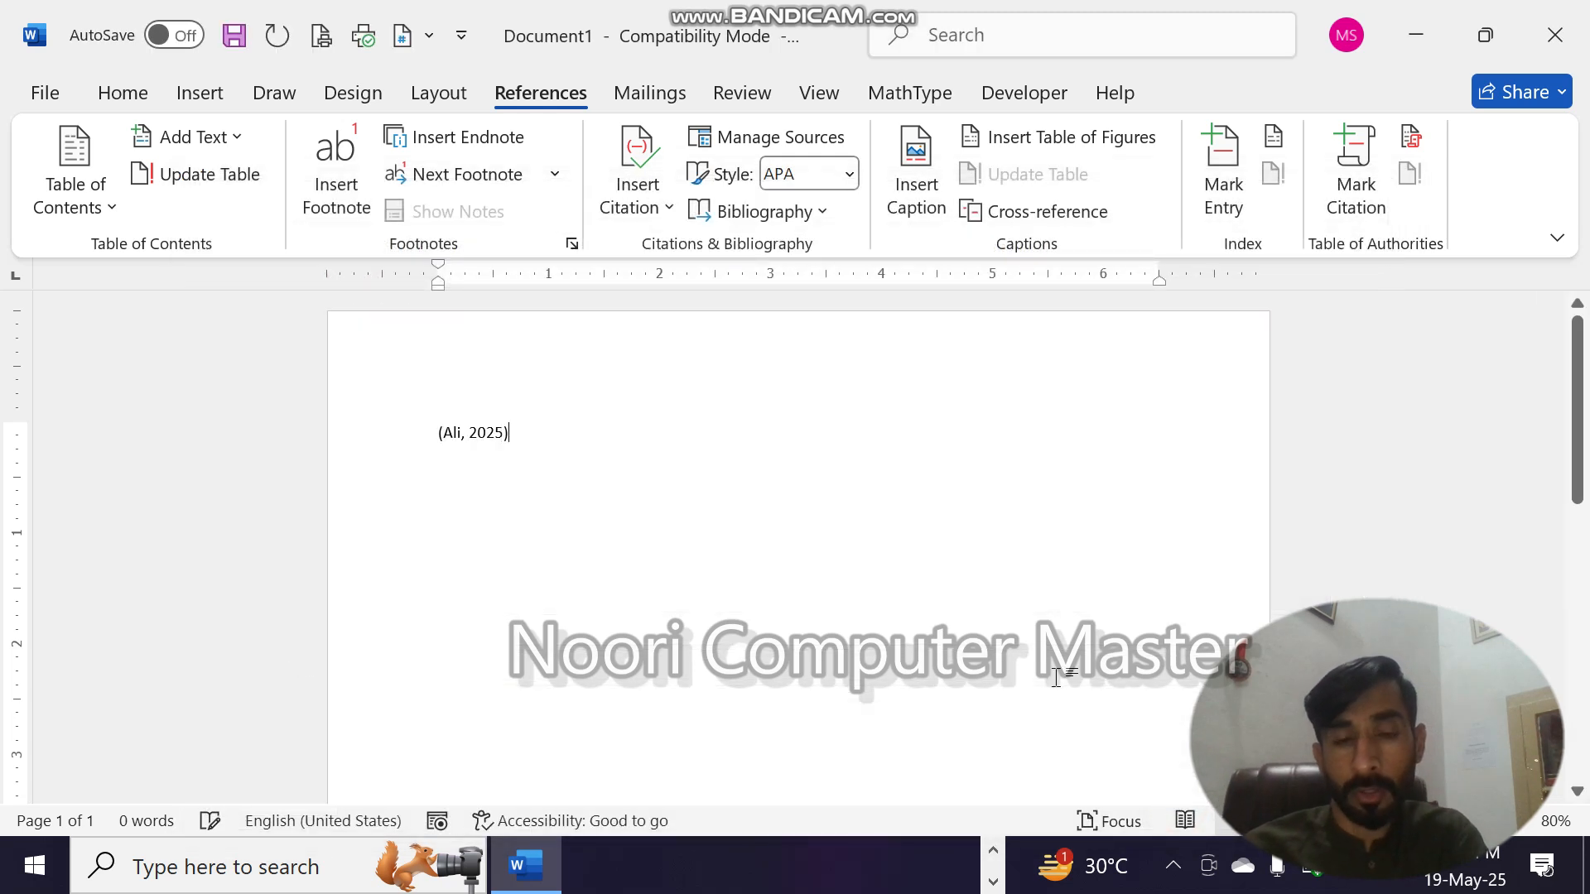
{"action": "left_click", "coordinate": [639, 203]}
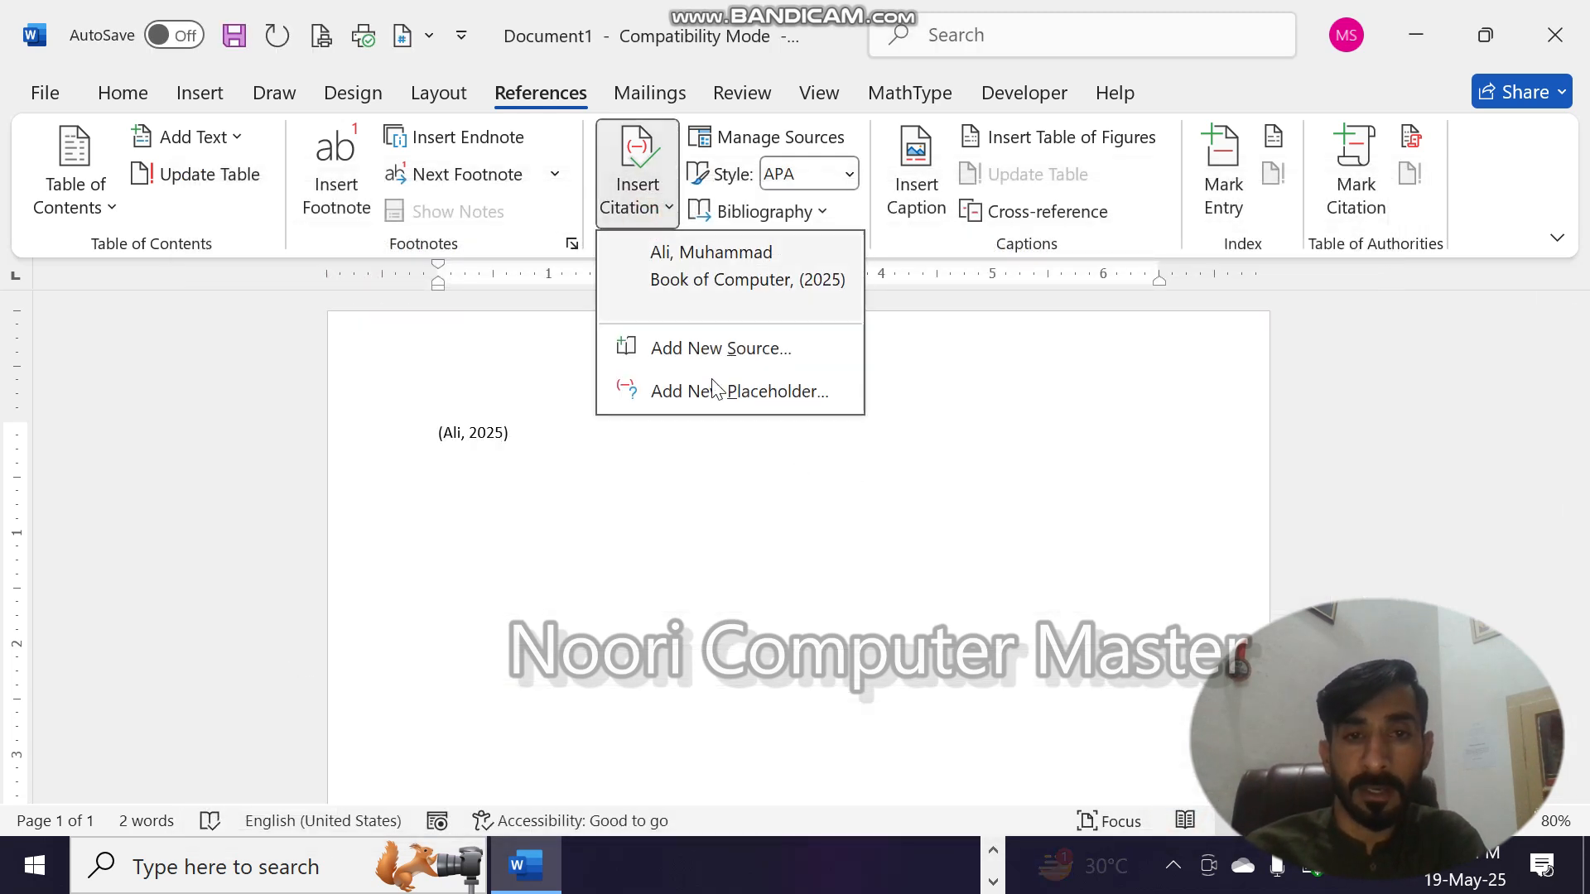
{"action": "left_click", "coordinate": [690, 477]}
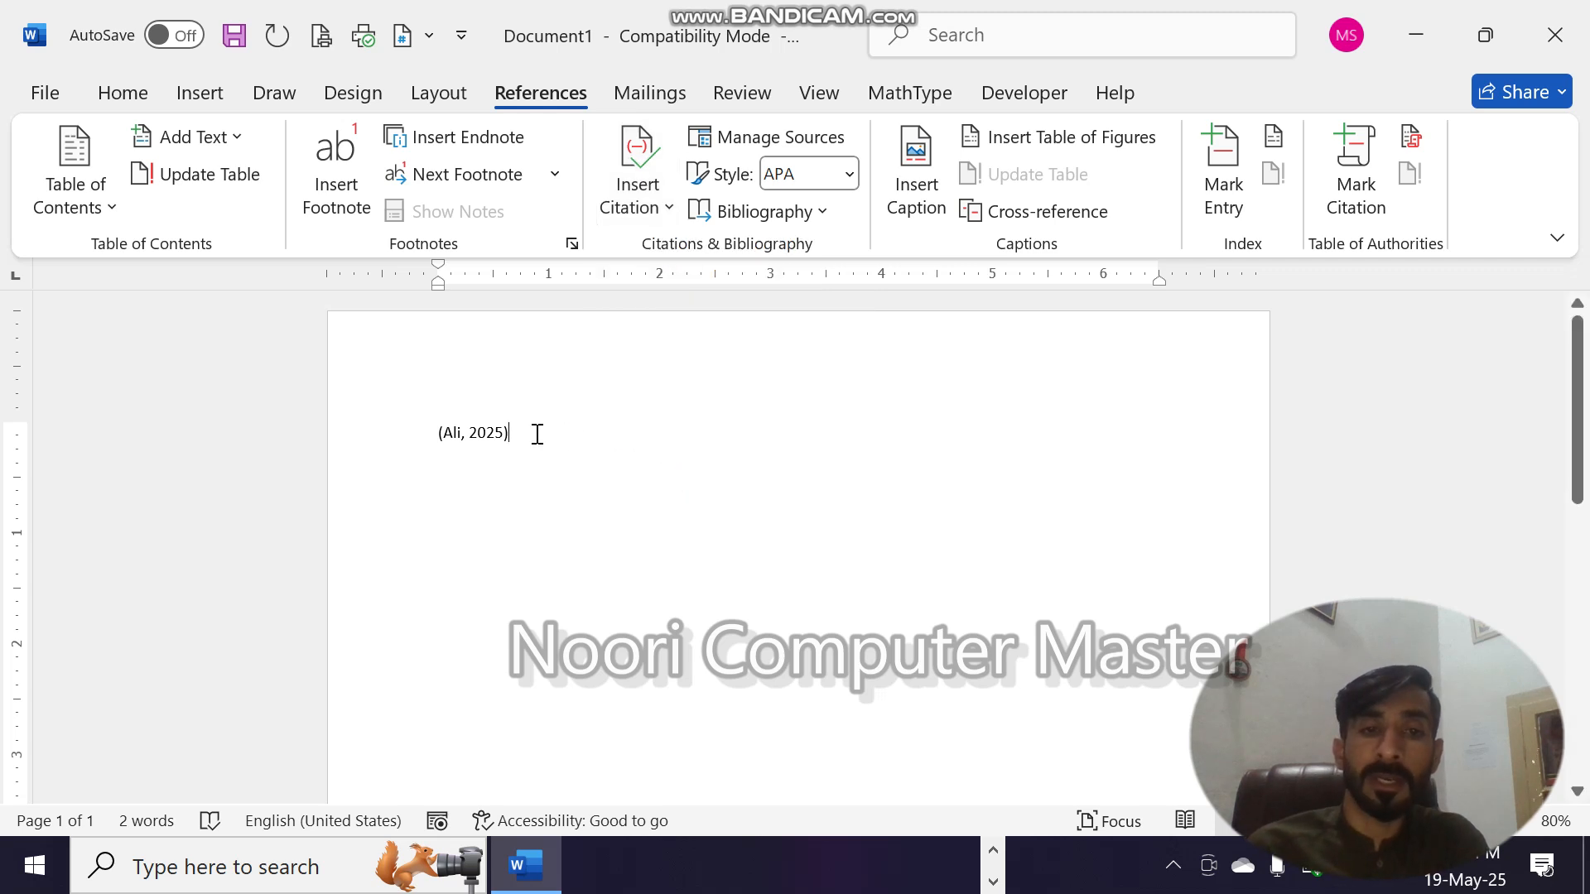
- Delete the citation from the page and reinsert it from the saved source "Book of Computer", with a new line below
{"action": "left_click_drag", "start_coordinate": [534, 432], "coordinate": [355, 397]}
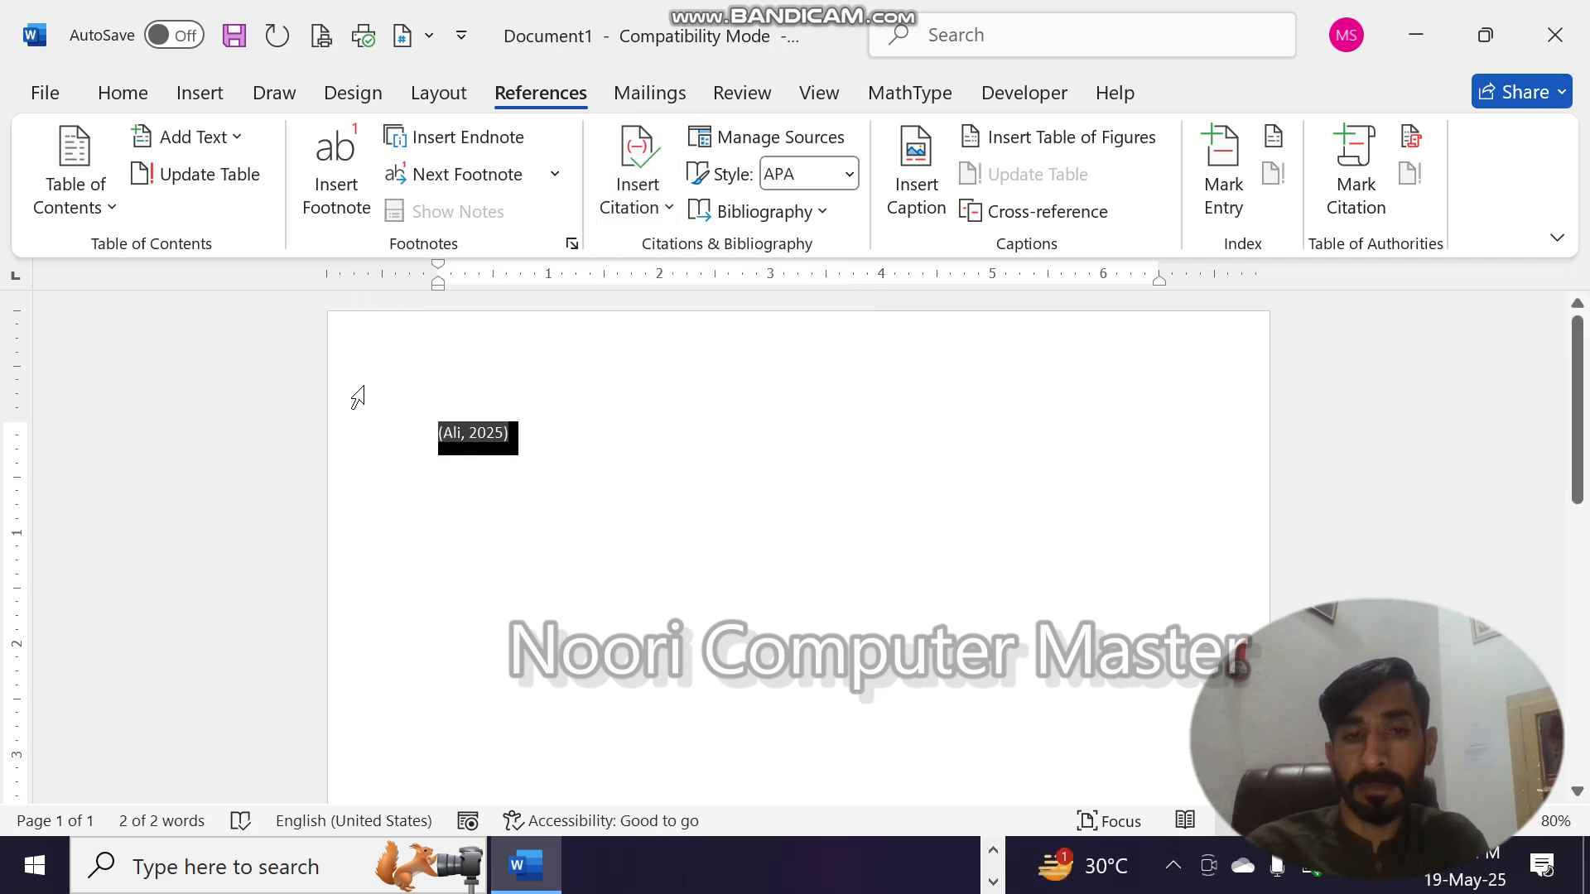
{"action": "key", "text": "Delete"}
{"action": "left_click", "coordinate": [654, 205]}
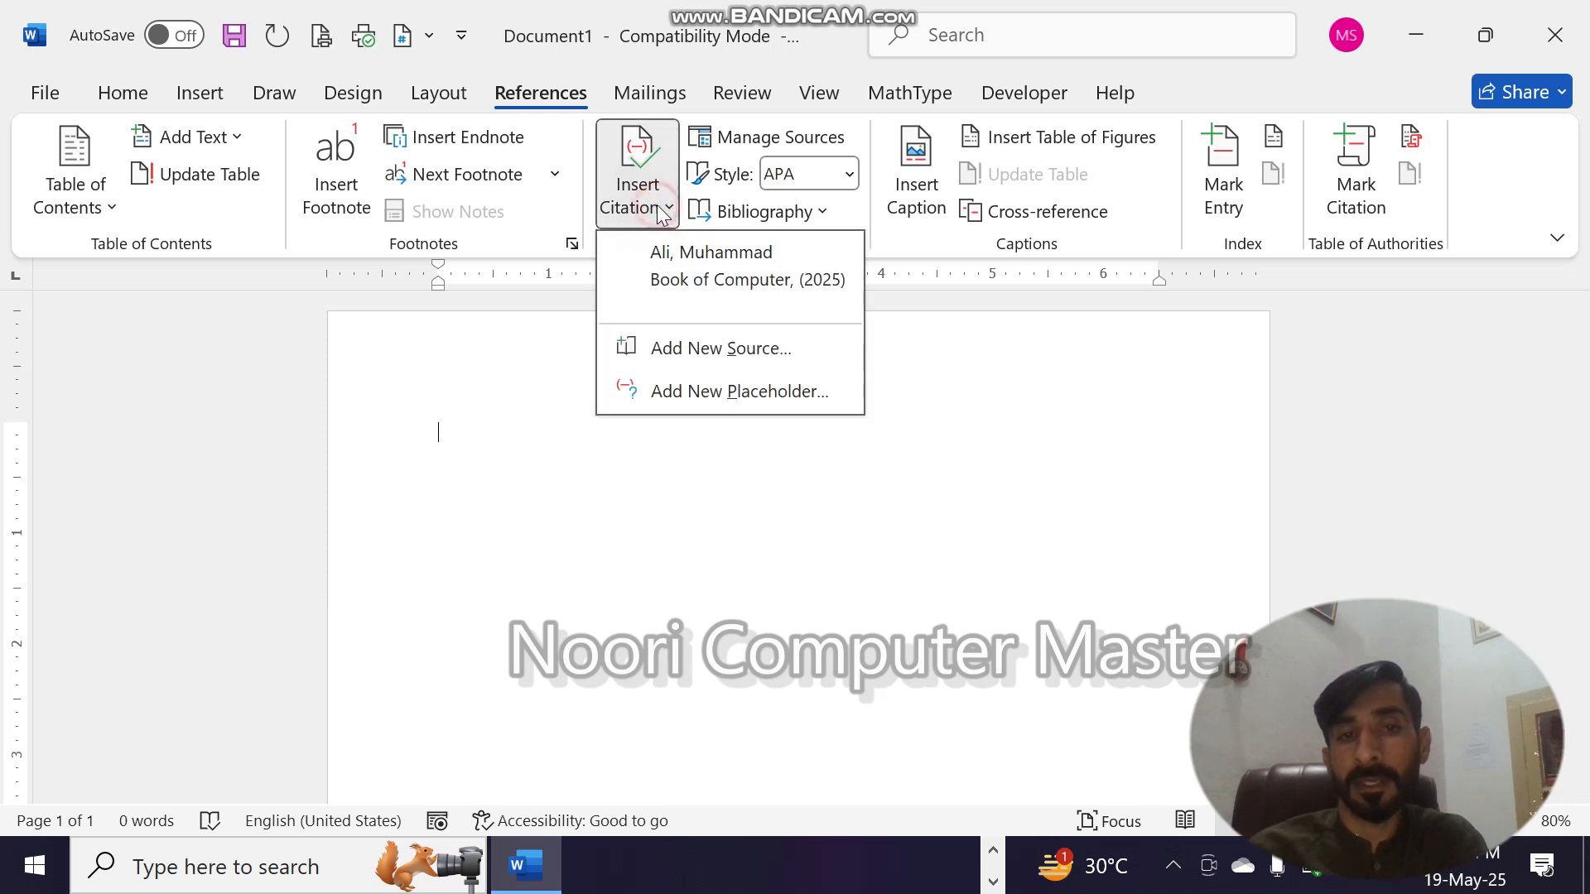
{"action": "left_click", "coordinate": [700, 261]}
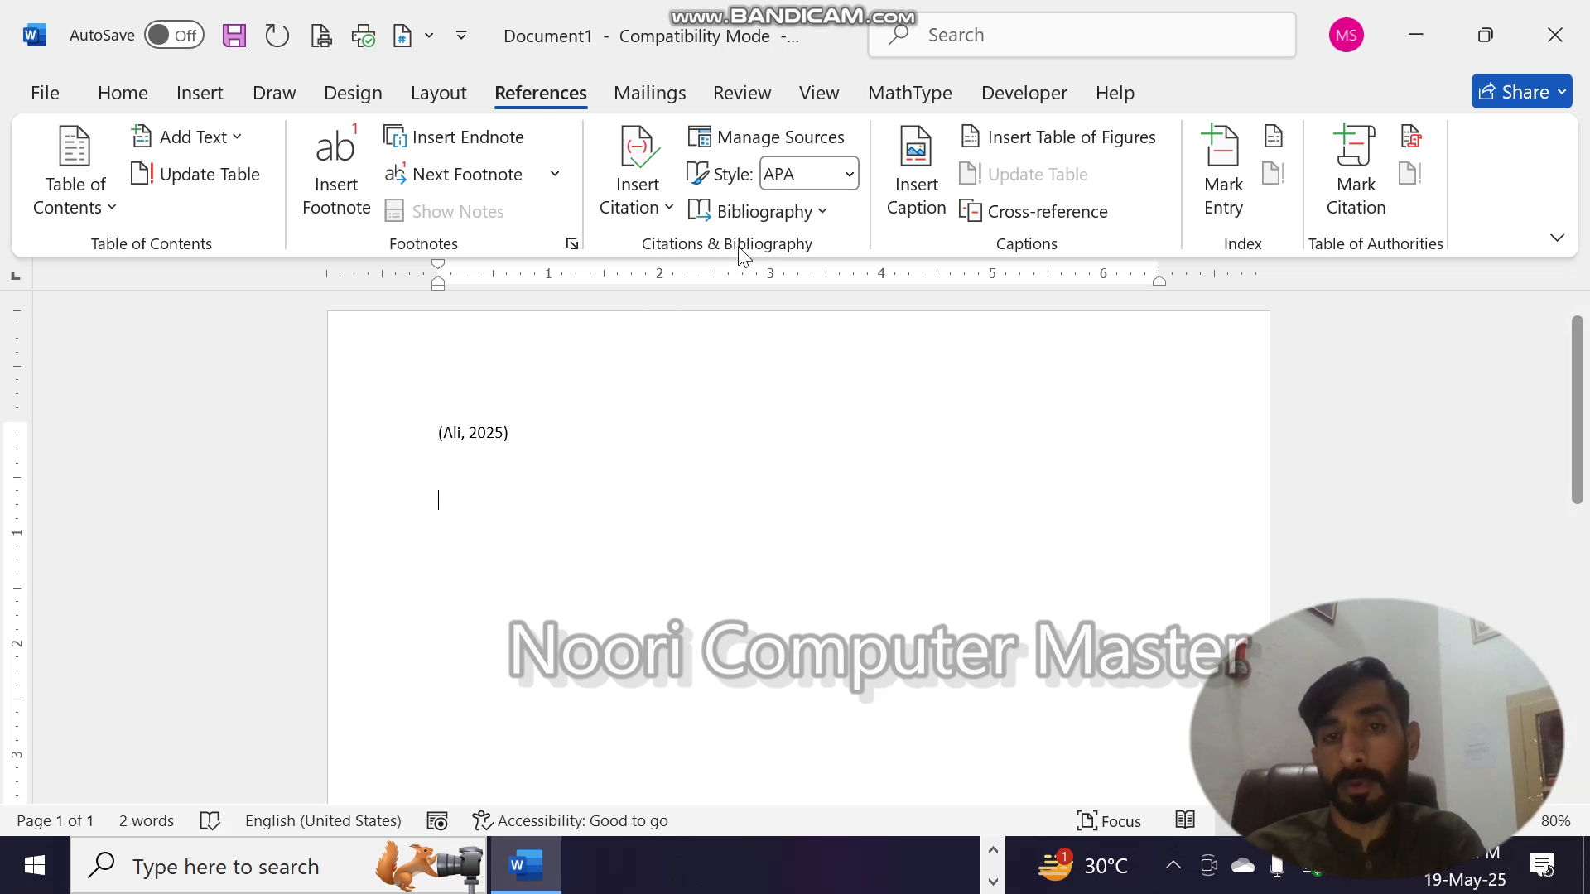
- Insert the built-in "References" bibliography below the citation
{"action": "left_click", "coordinate": [787, 219]}
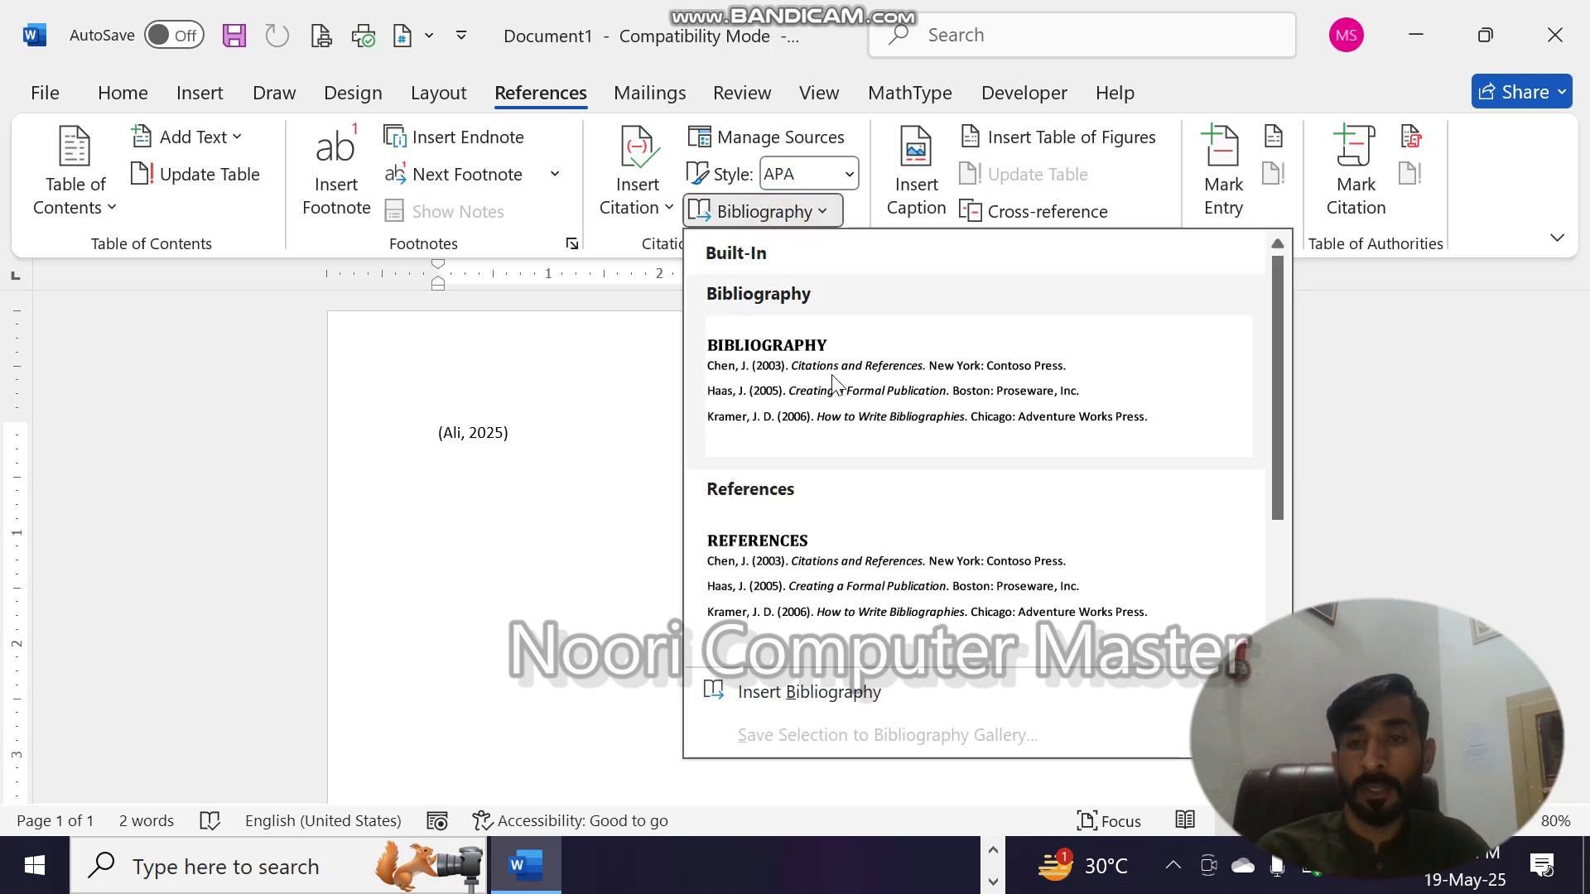
{"action": "left_click", "coordinate": [1094, 567]}
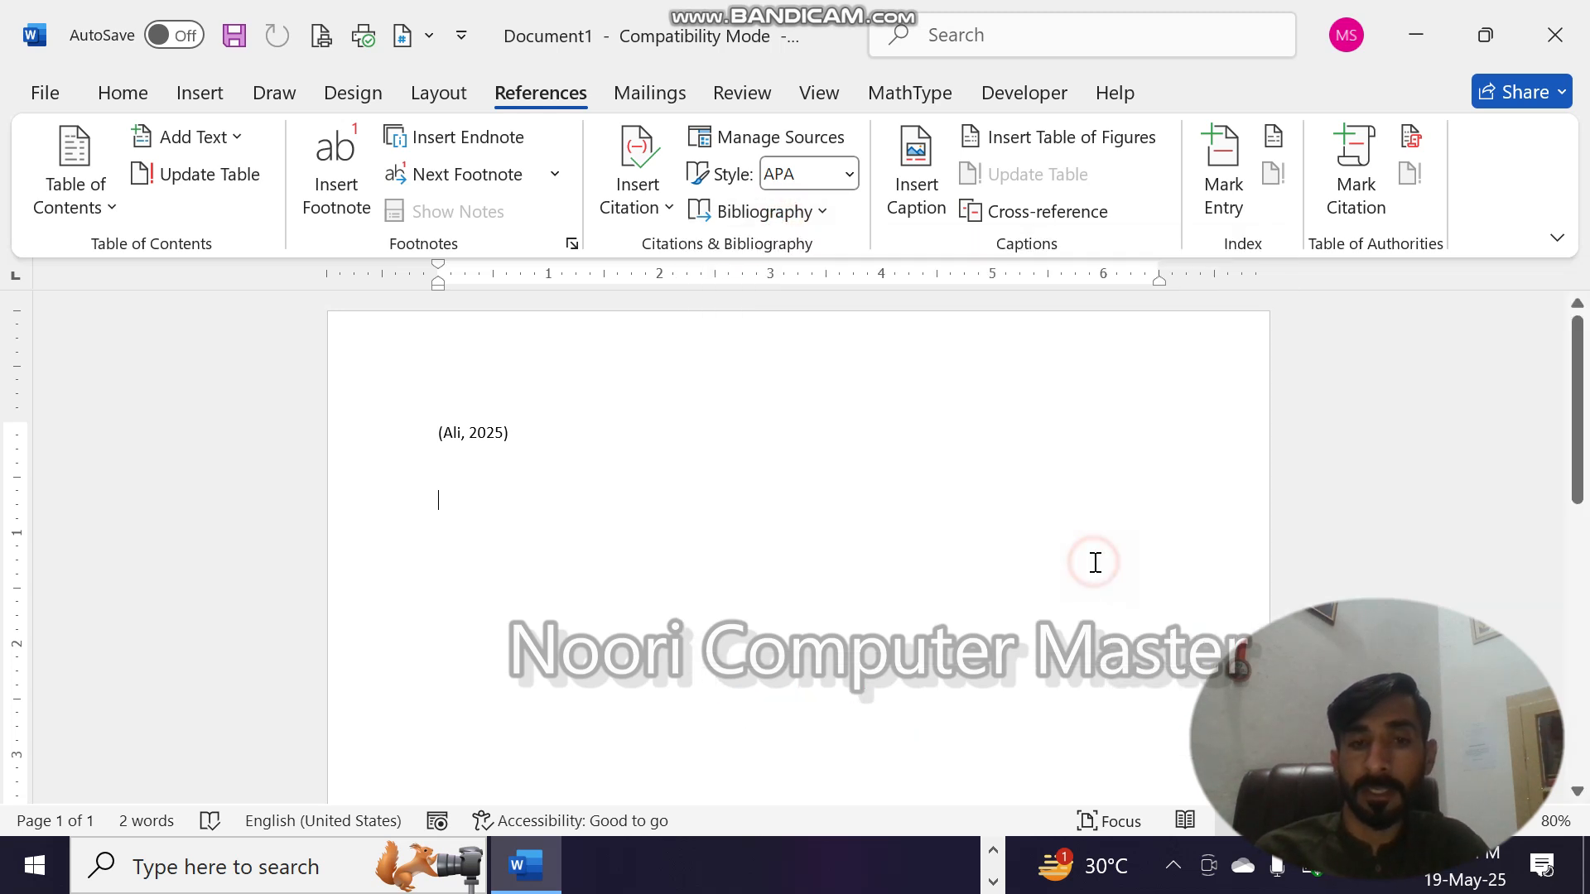